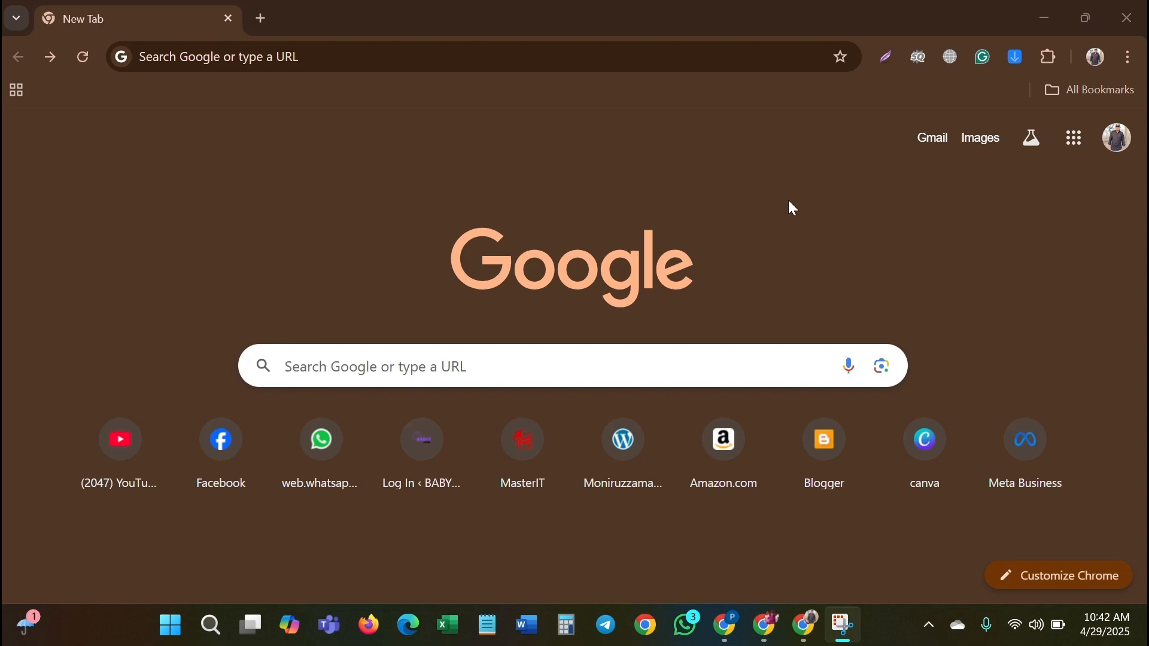
# Open Meta Business Suite and switch the business asset to the Saaj Angan page under the personal account.
pyautogui.click(1034, 447)
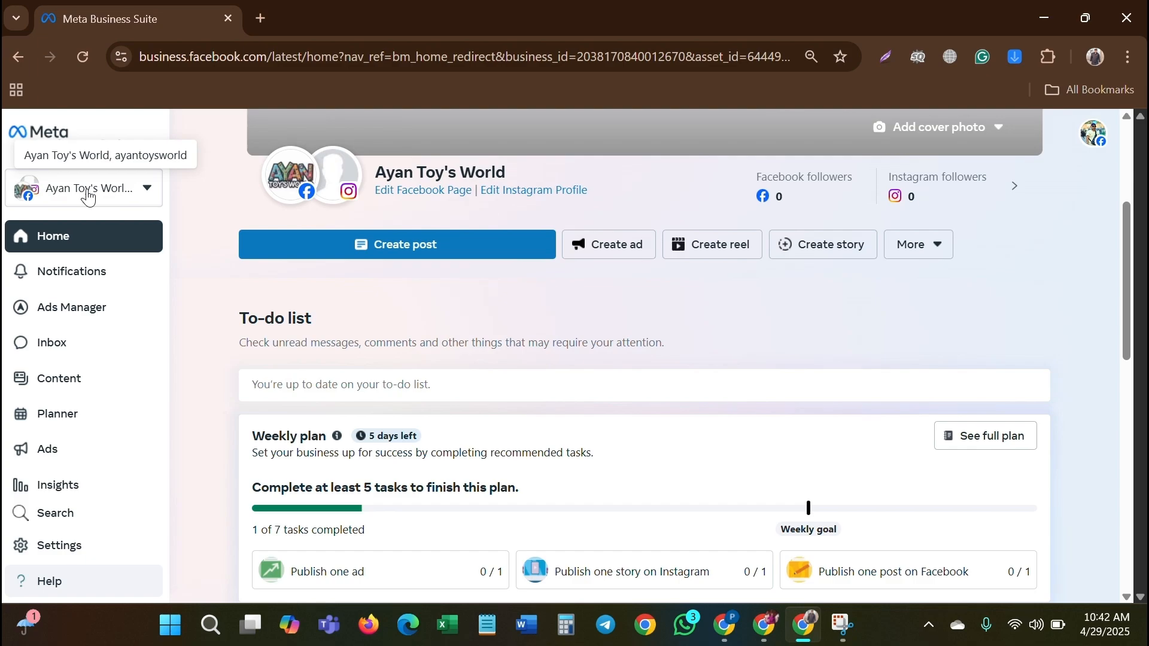
pyautogui.click(88, 198)
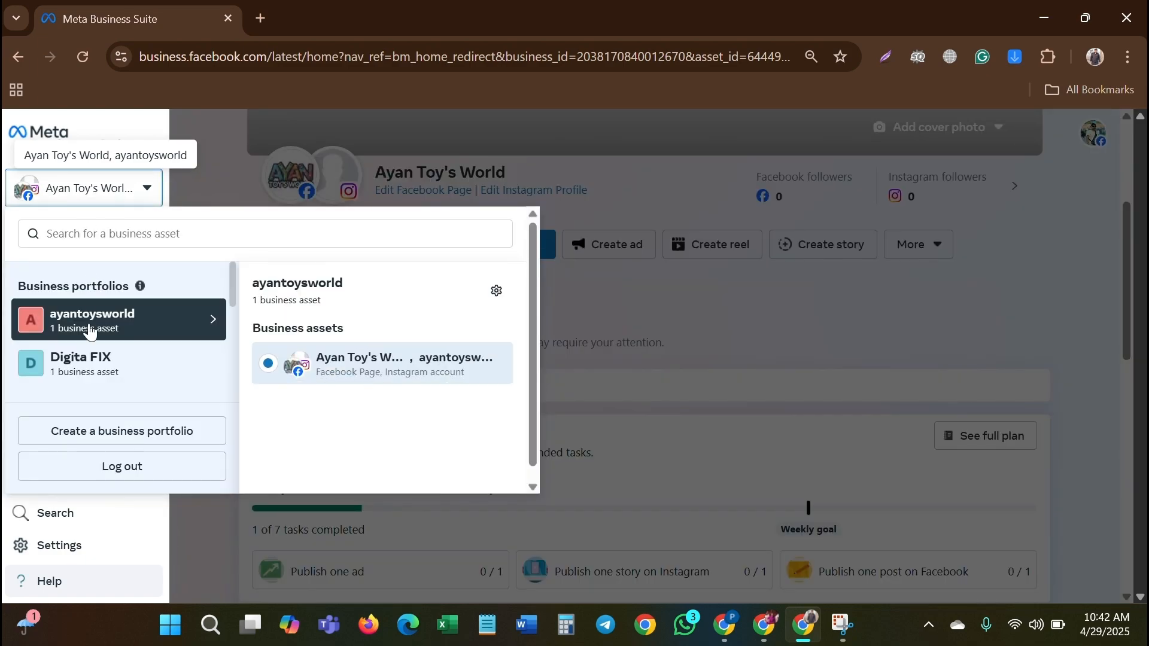
pyautogui.scroll(-5, 90, 335)
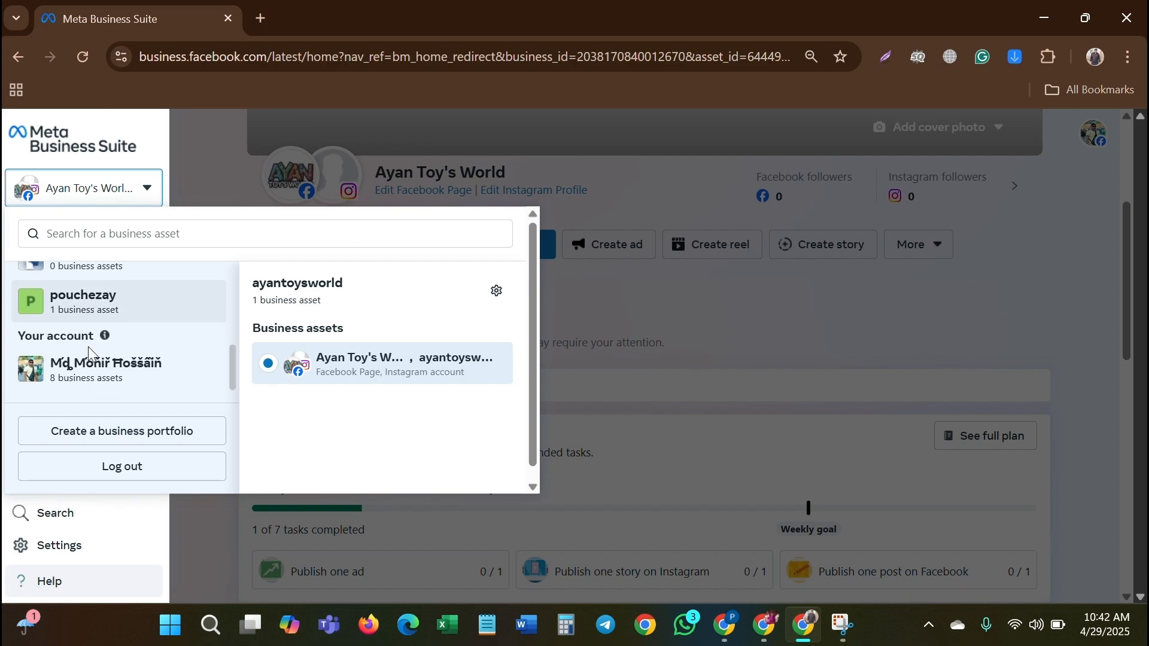
pyautogui.click(94, 380)
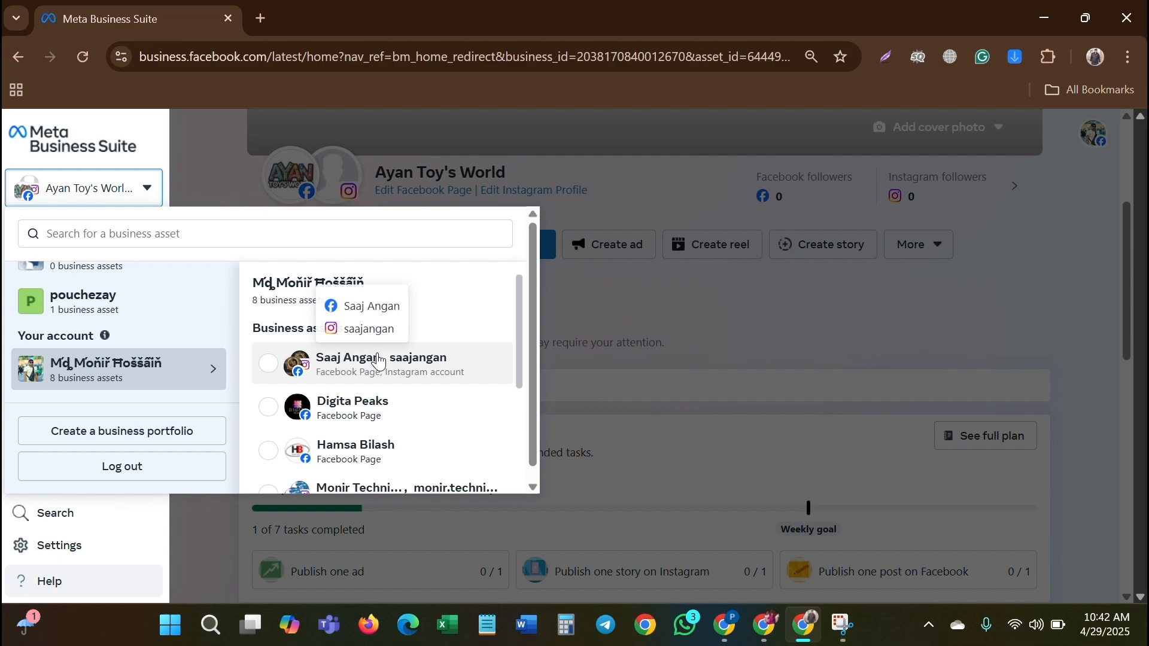
pyautogui.click(346, 370)
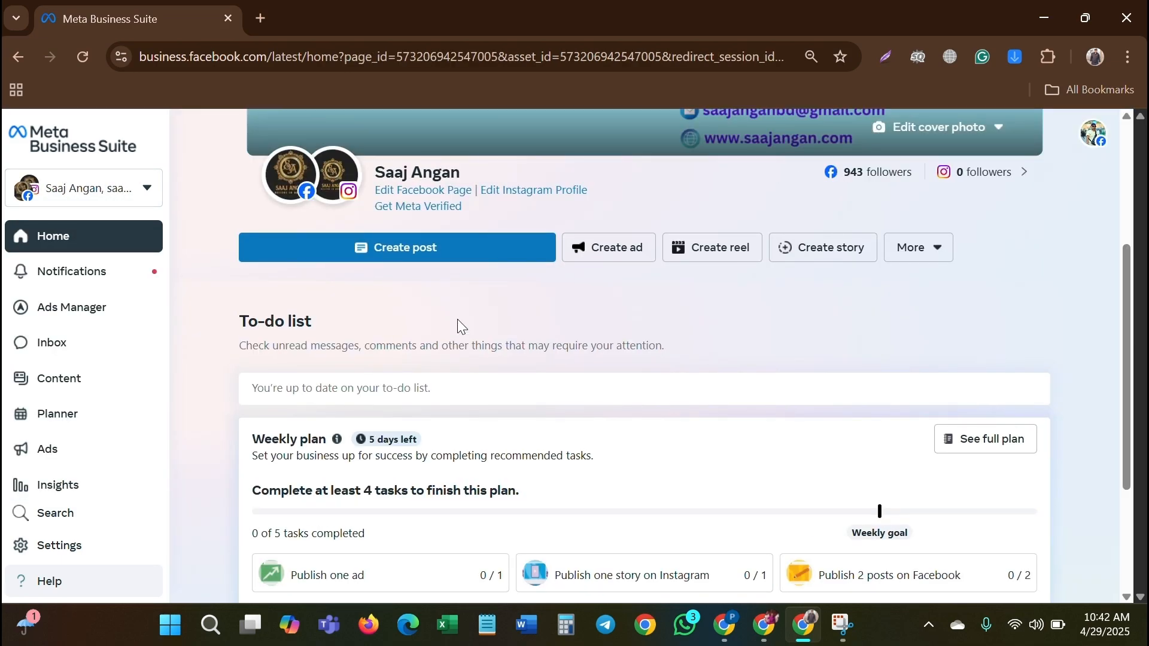
pyautogui.click(480, 23)
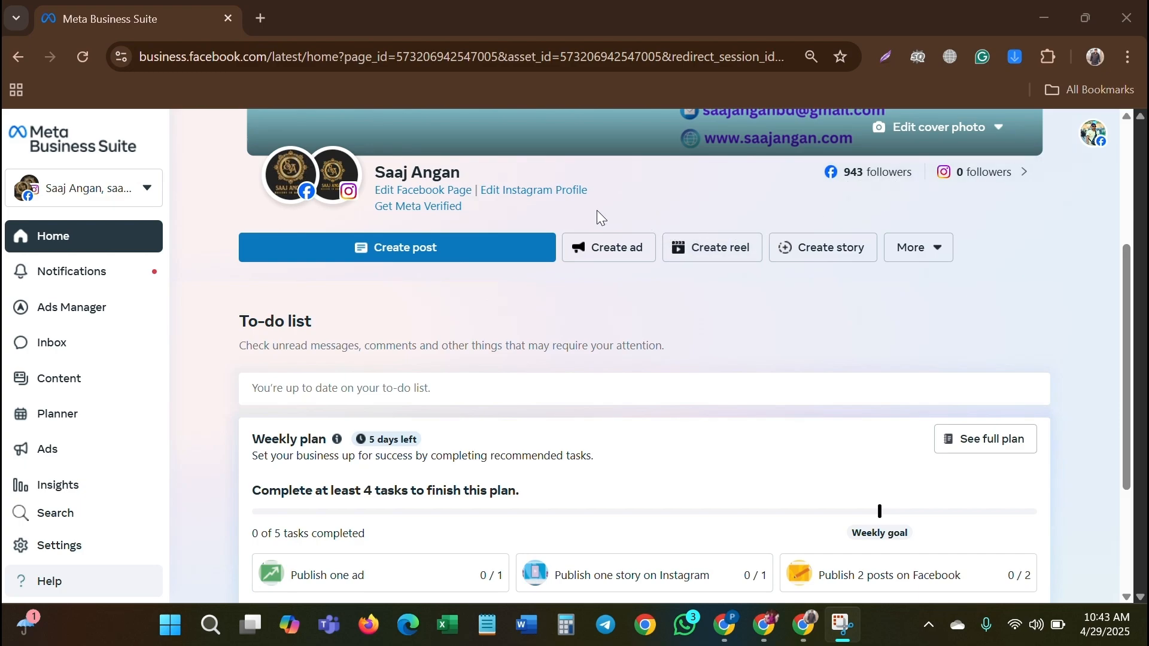
# Open the Campaigns page of Ads Manager for the Saaj Angan page.
pyautogui.scroll(3, 486, 220)
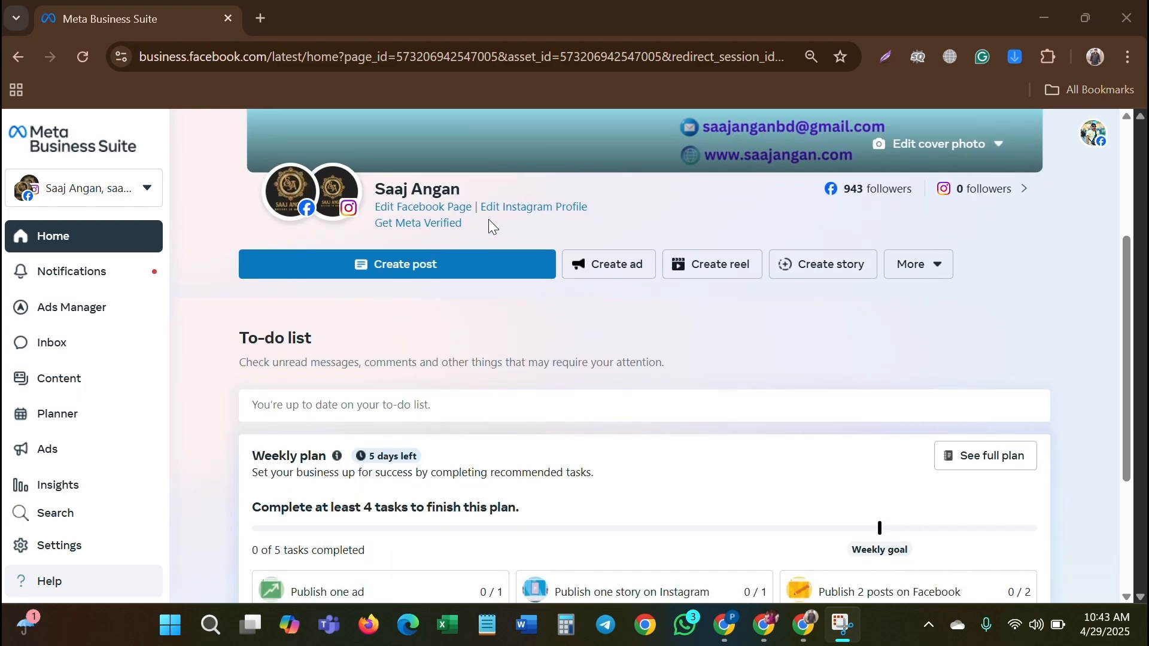
pyautogui.scroll(-8, 488, 219)
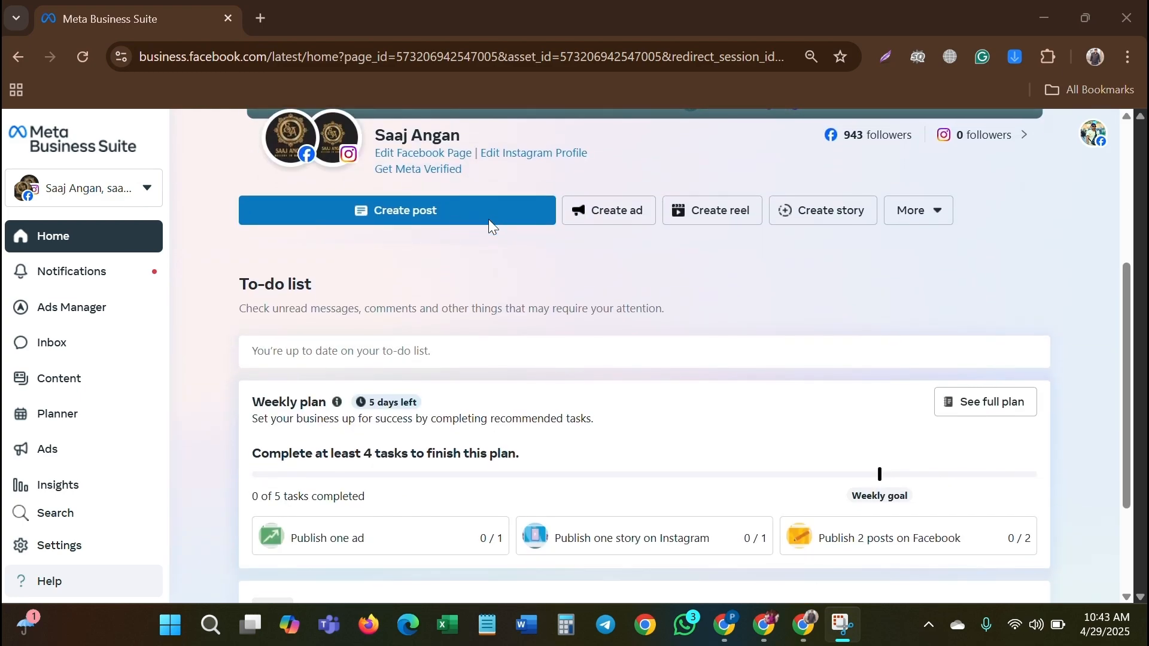
pyautogui.scroll(-5, 488, 219)
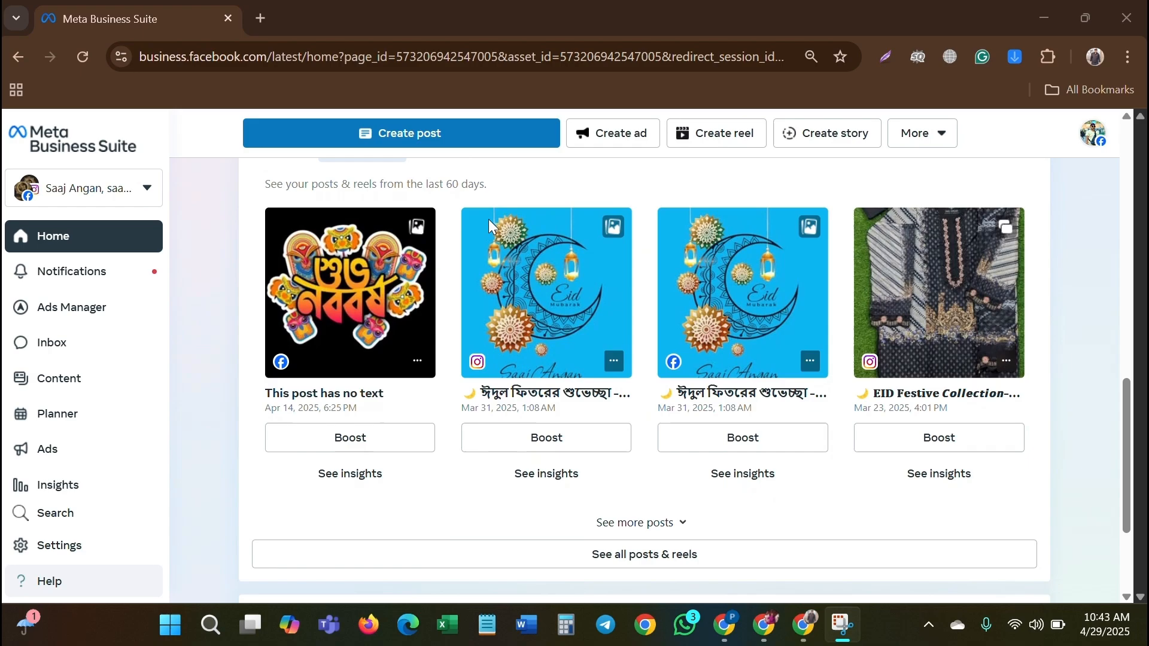
pyautogui.scroll(7, 488, 219)
pyautogui.scroll(3, 488, 219)
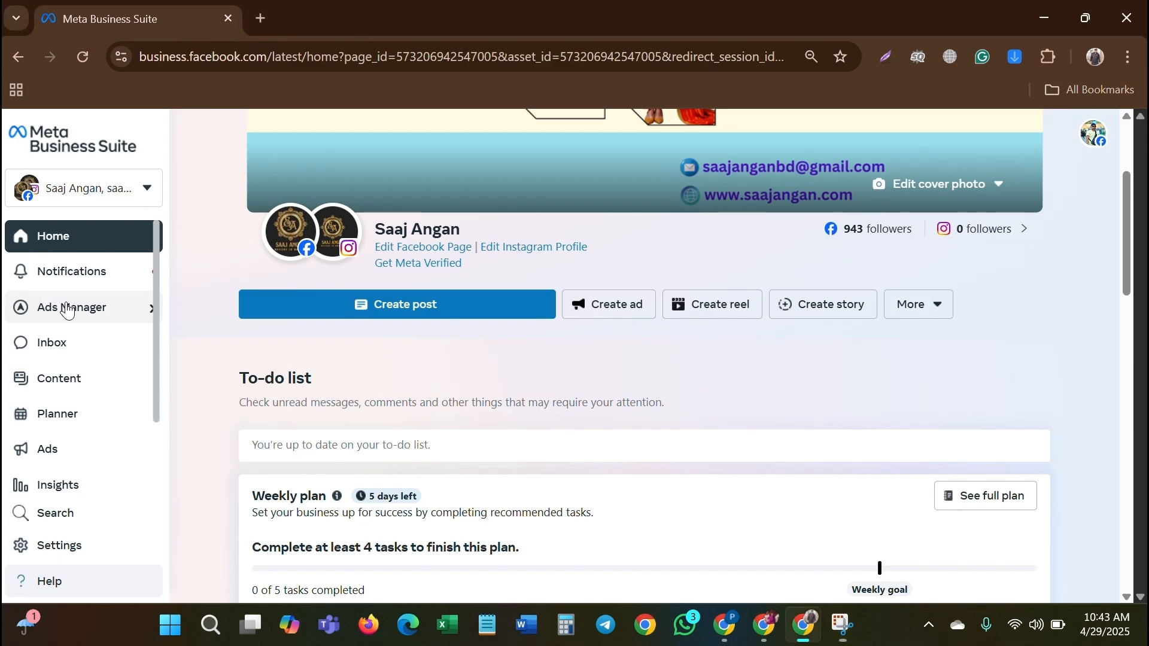
pyautogui.click(68, 310)
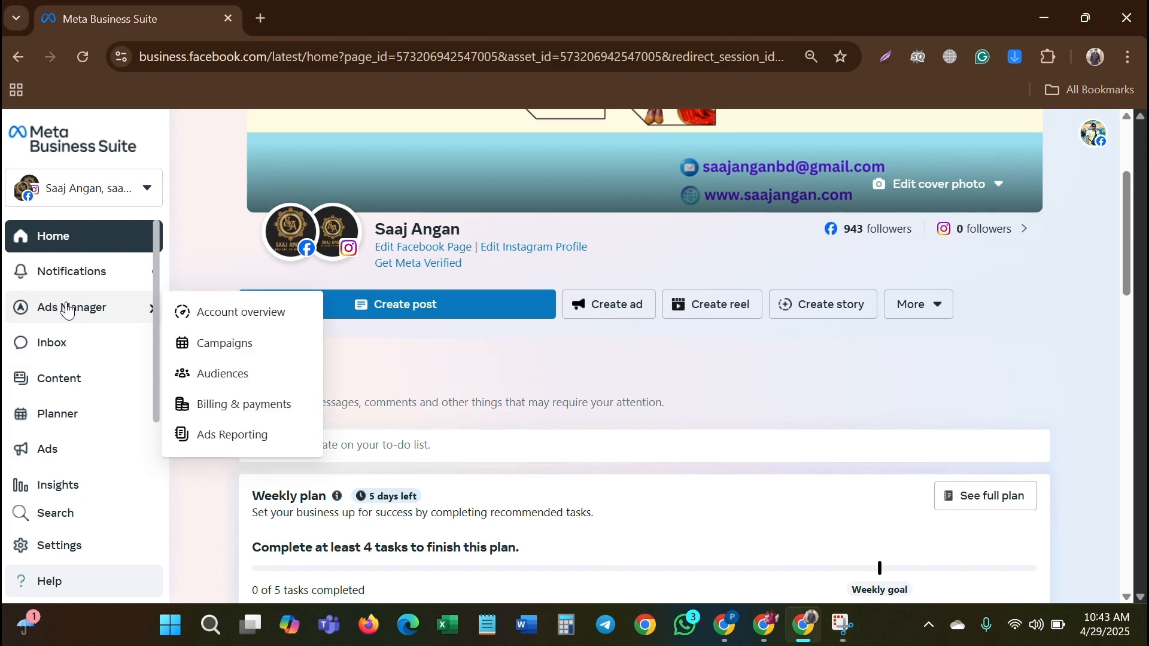
pyautogui.click(228, 352)
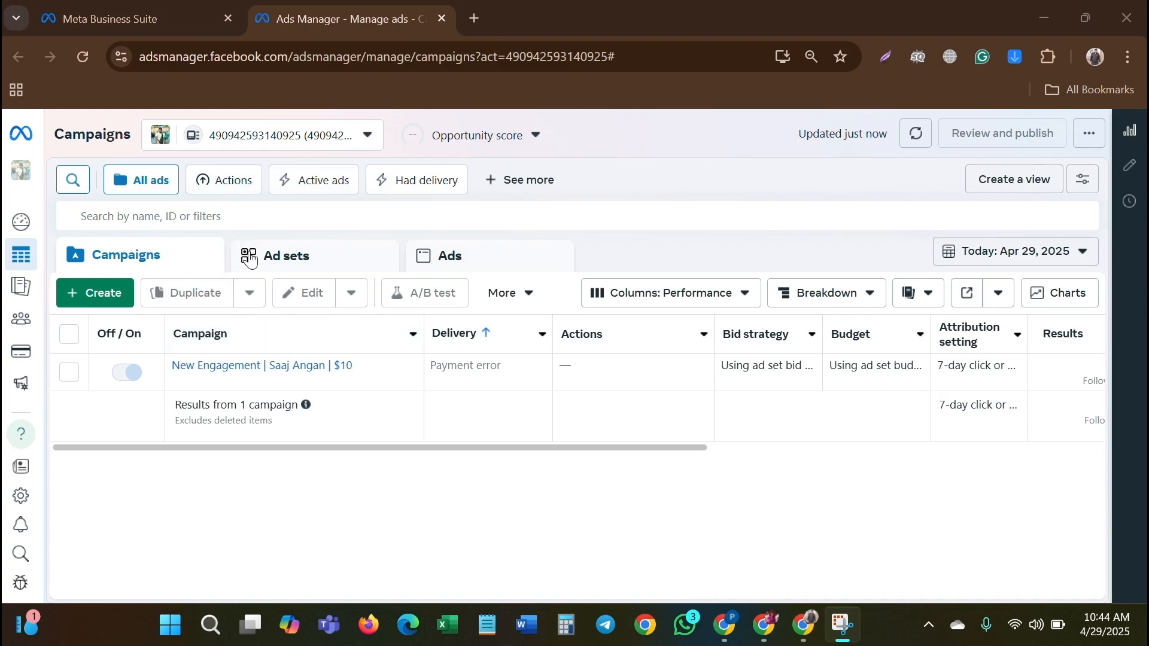
# Start creating a new campaign and choose Awareness as its objective.
pyautogui.click(117, 297)
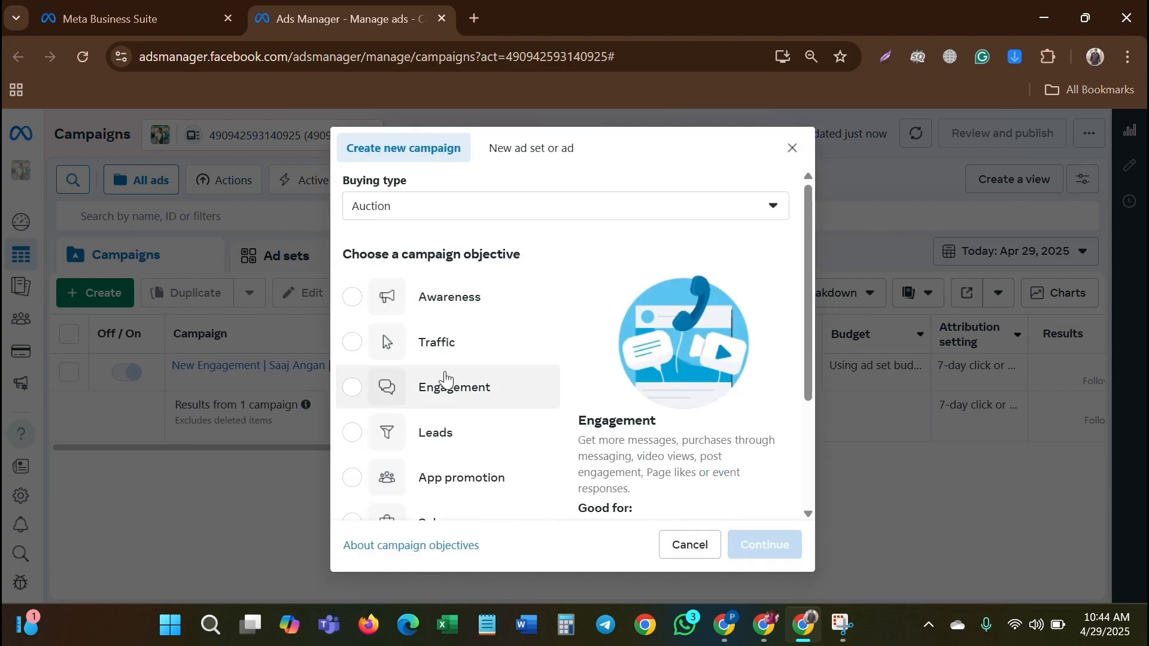
pyautogui.scroll(-1, 448, 440)
pyautogui.scroll(-2, 448, 440)
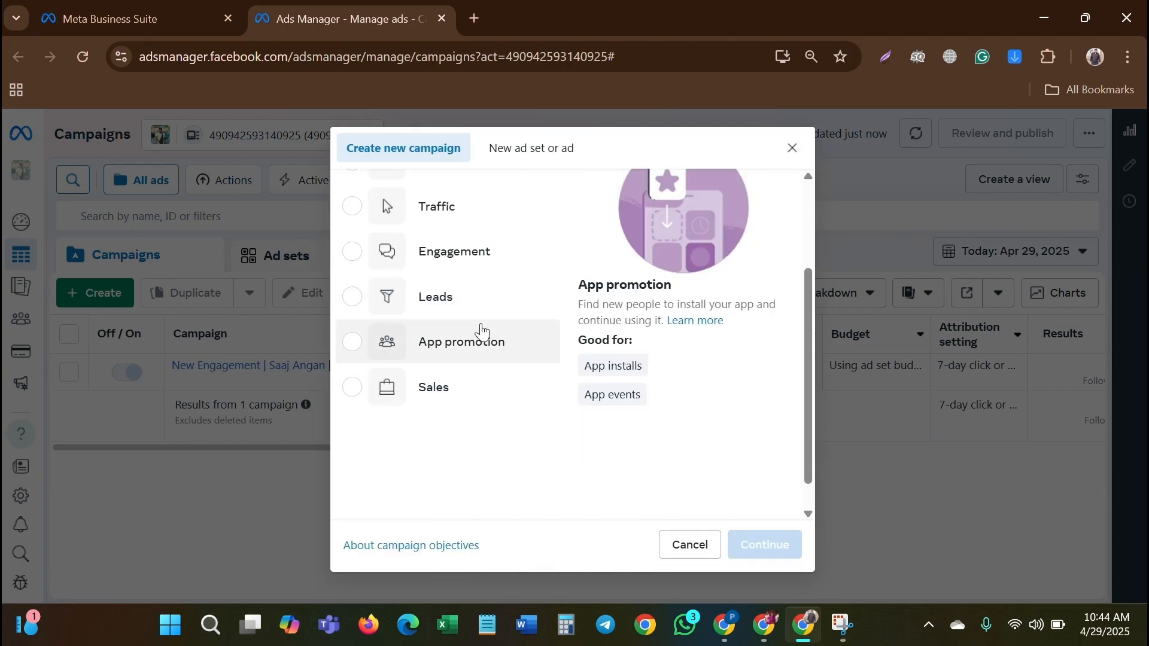
pyautogui.scroll(3, 445, 396)
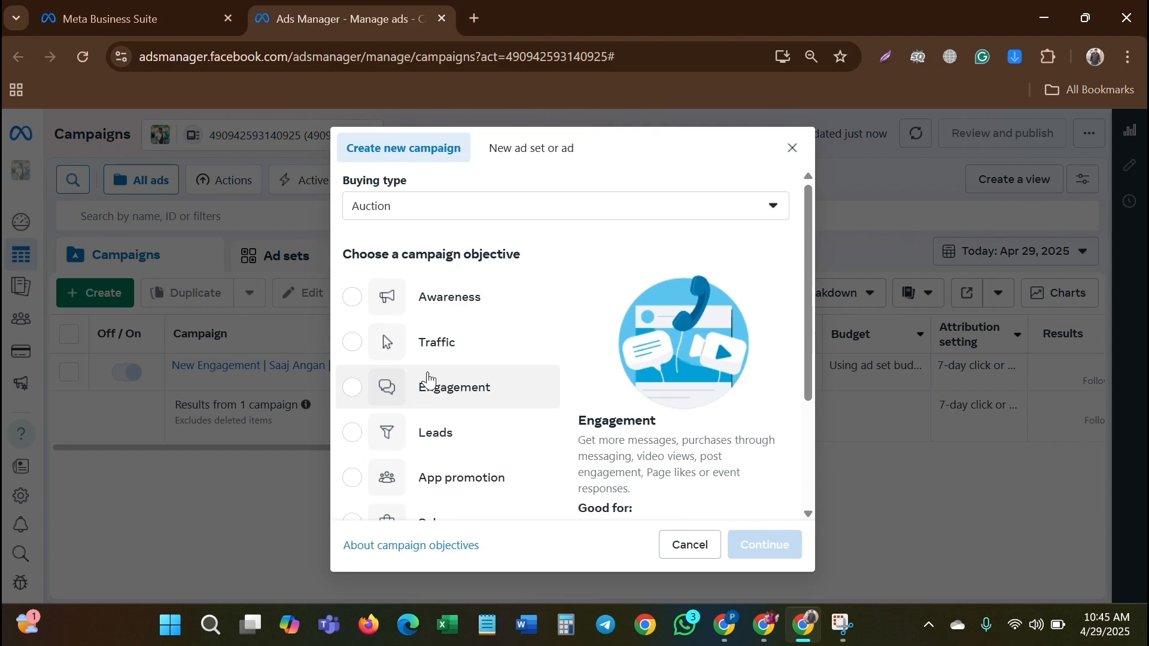
pyautogui.scroll(-2, 455, 389)
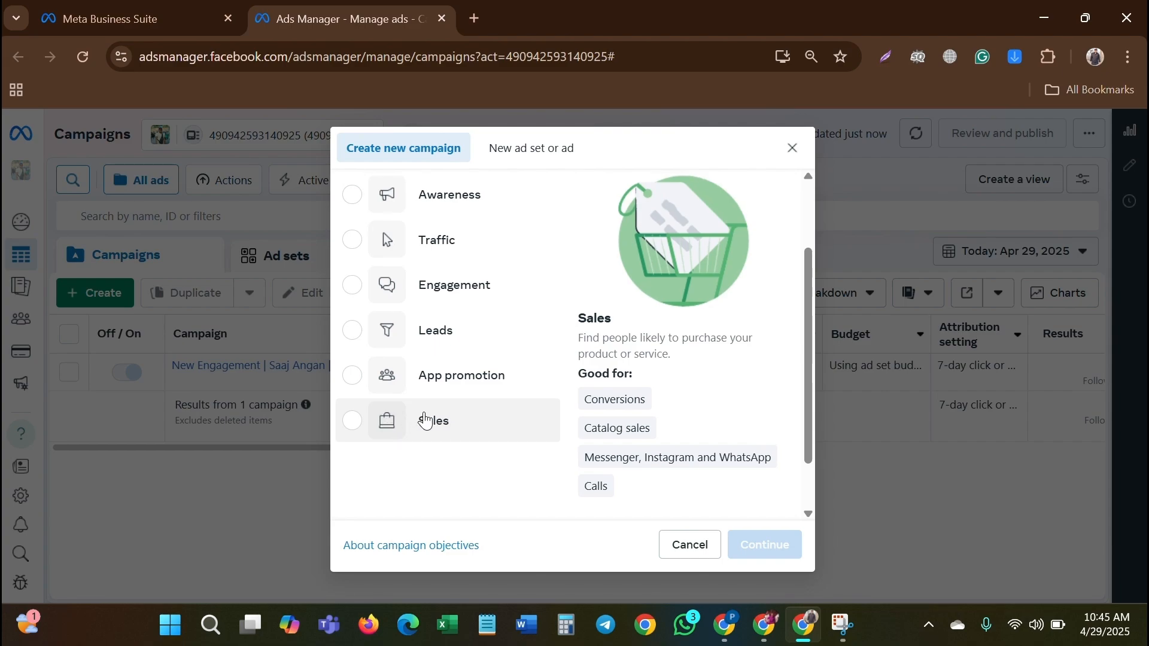
pyautogui.scroll(3, 428, 413)
pyautogui.scroll(-2, 431, 359)
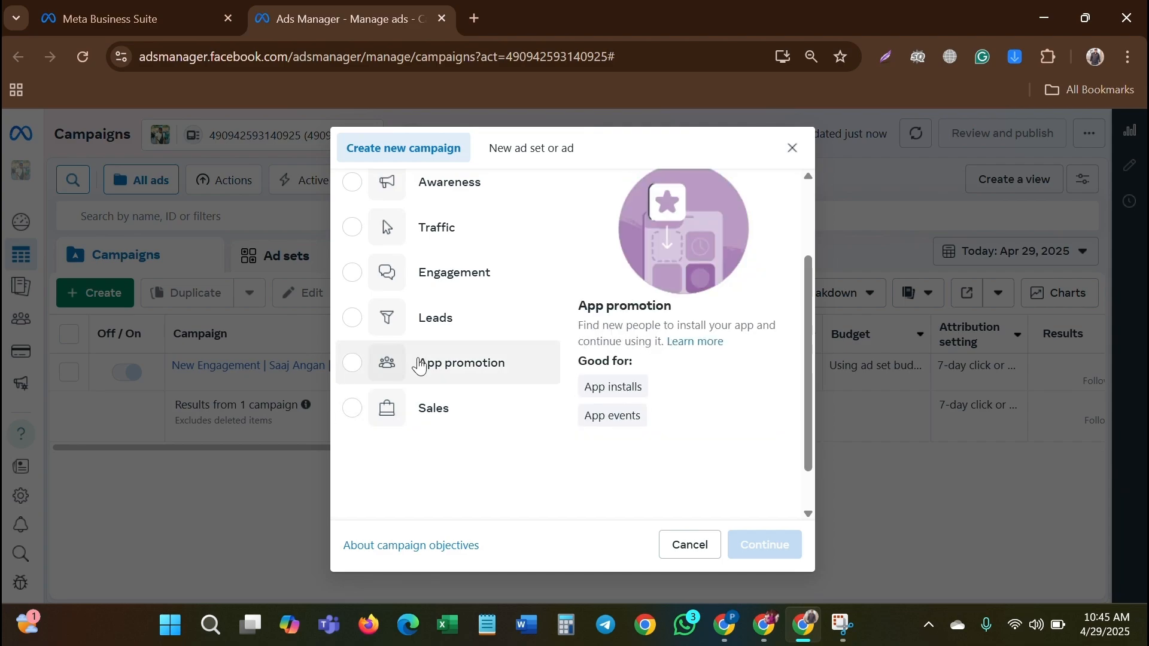
pyautogui.scroll(2, 422, 407)
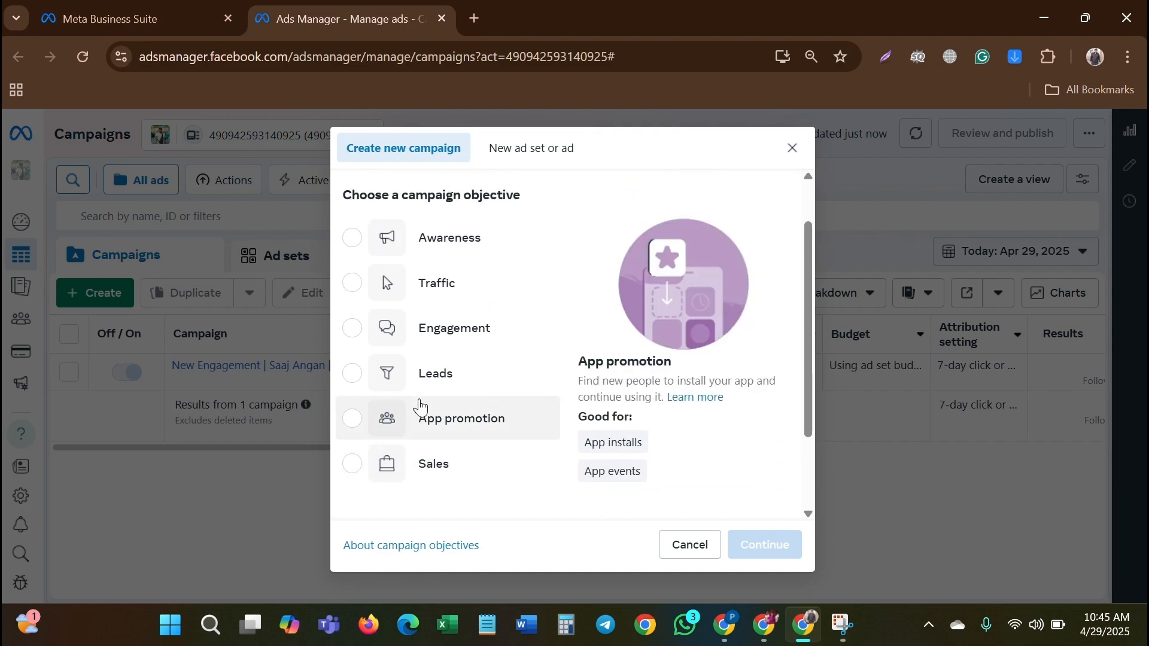
pyautogui.scroll(1, 421, 407)
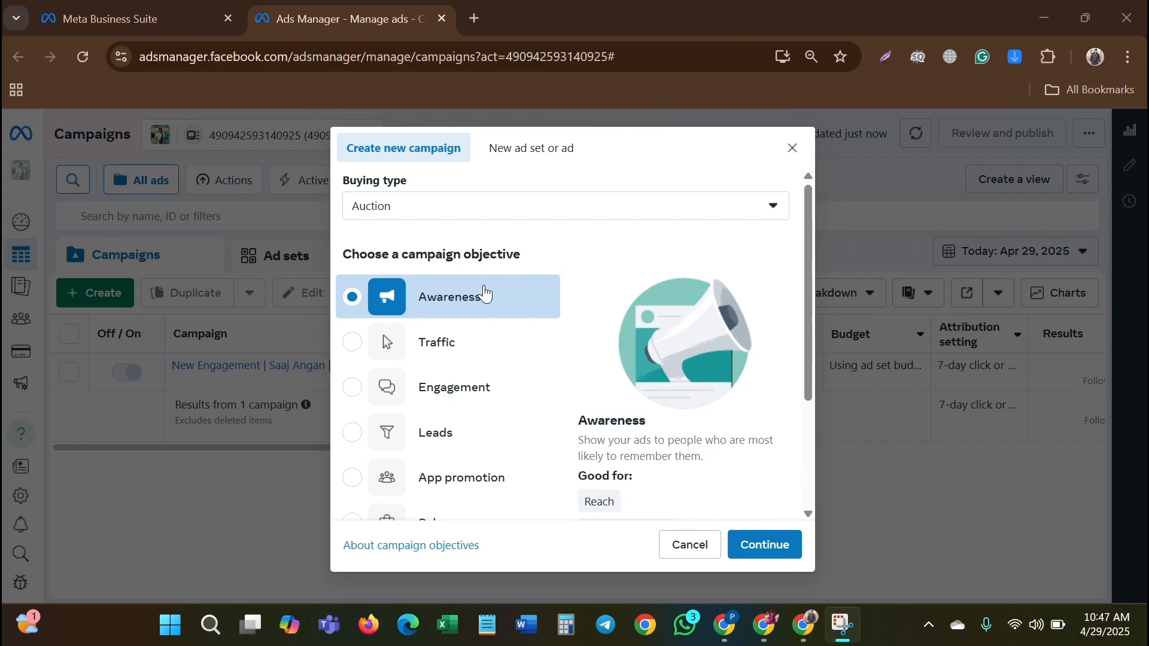
pyautogui.click(441, 293)
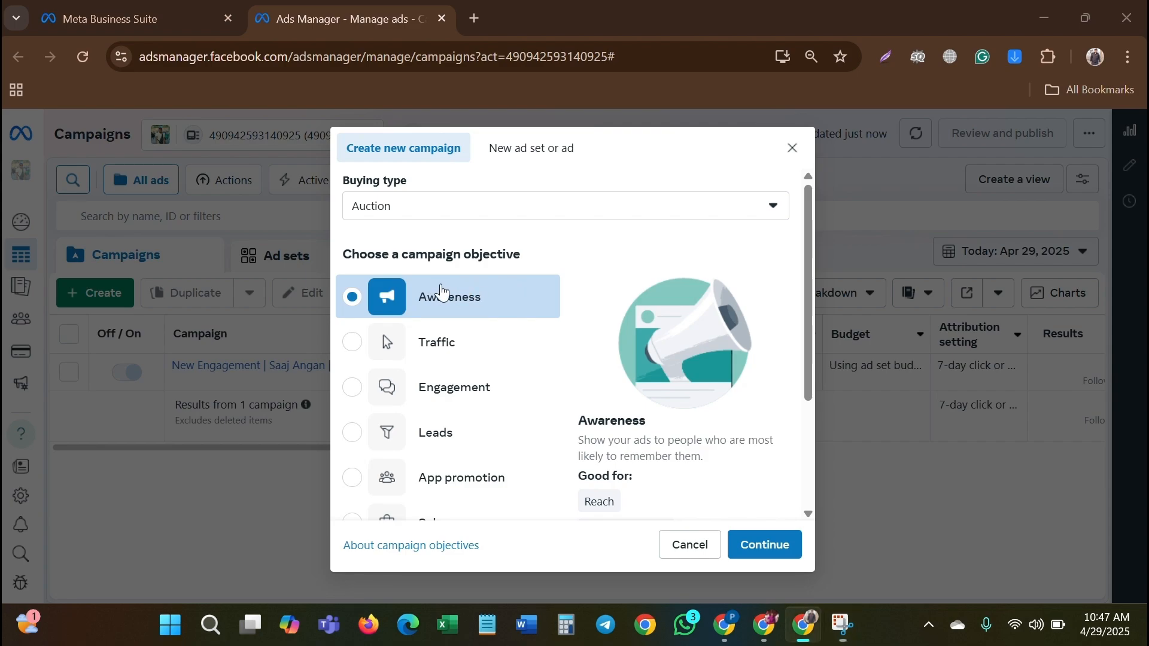
# Examine the Awareness objective's description and the explanations of the uses it is good for.
pyautogui.scroll(-3, 658, 325)
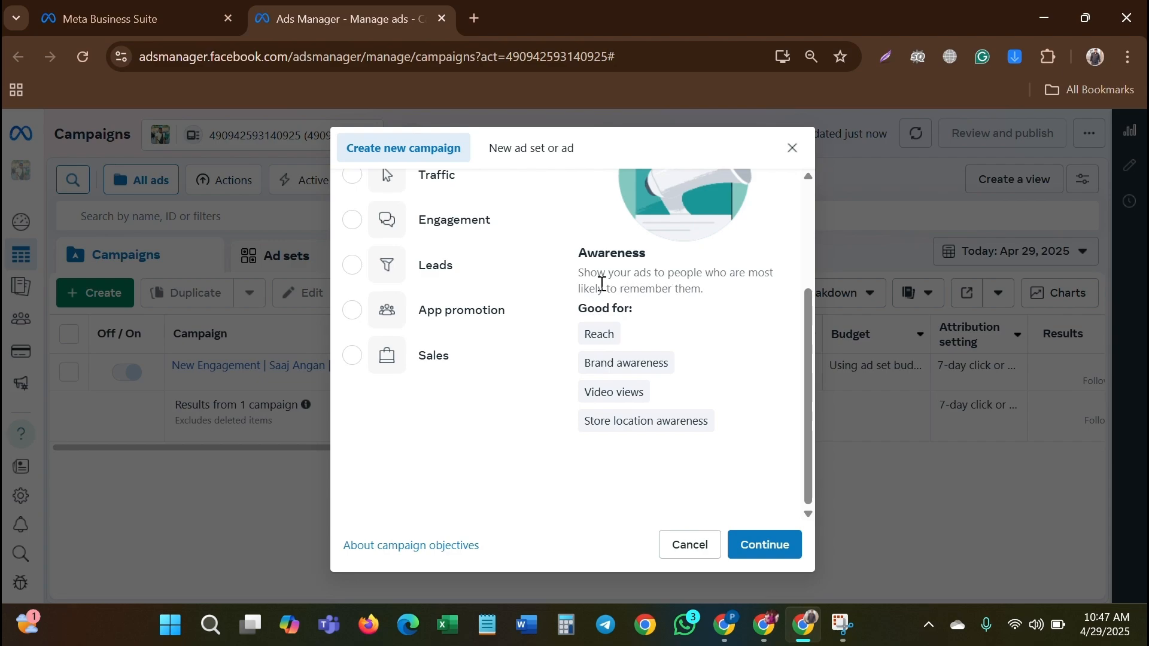
pyautogui.scroll(1, 602, 283)
pyautogui.scroll(-1, 602, 283)
pyautogui.scroll(1, 603, 283)
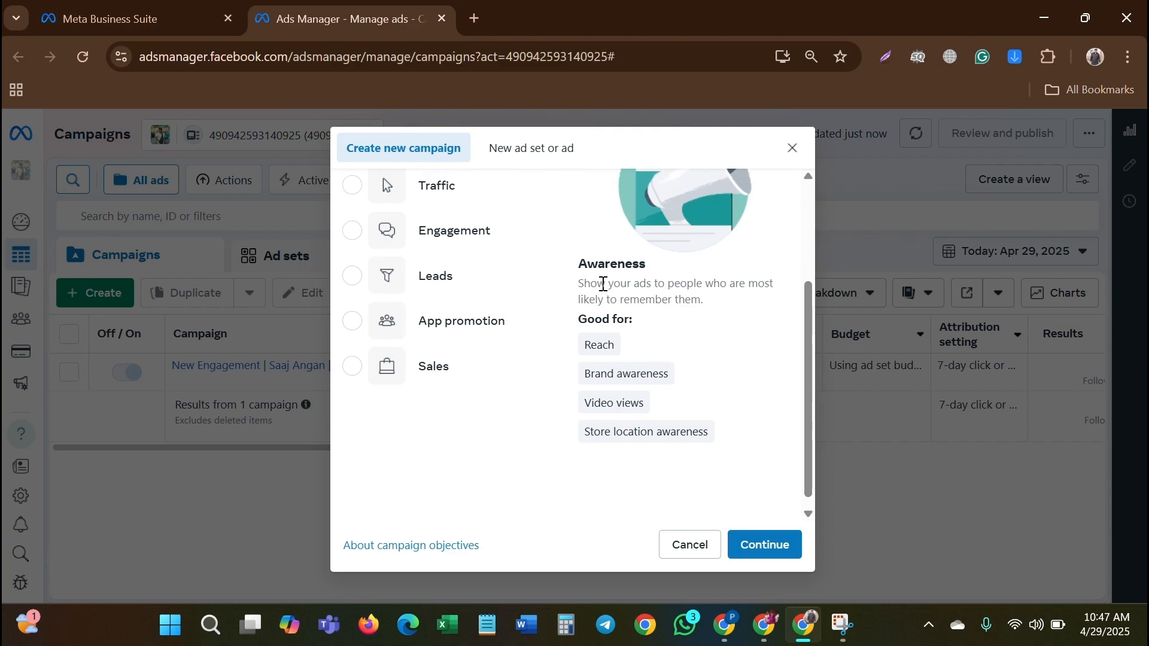
pyautogui.scroll(-1, 603, 288)
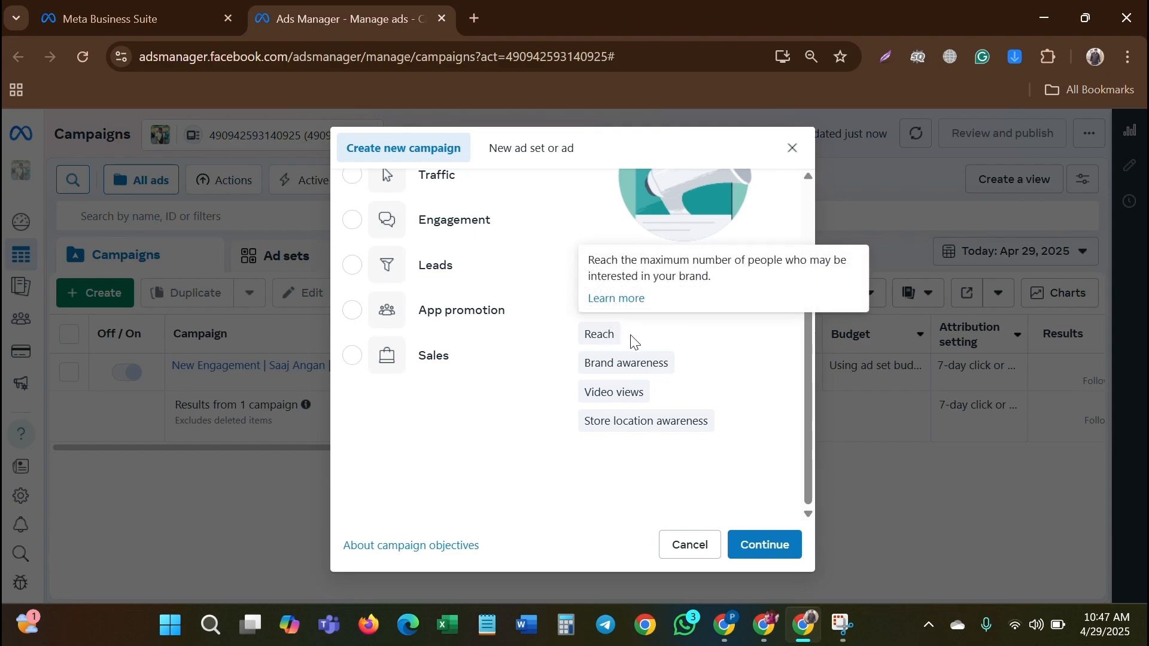
pyautogui.moveTo(638, 359)
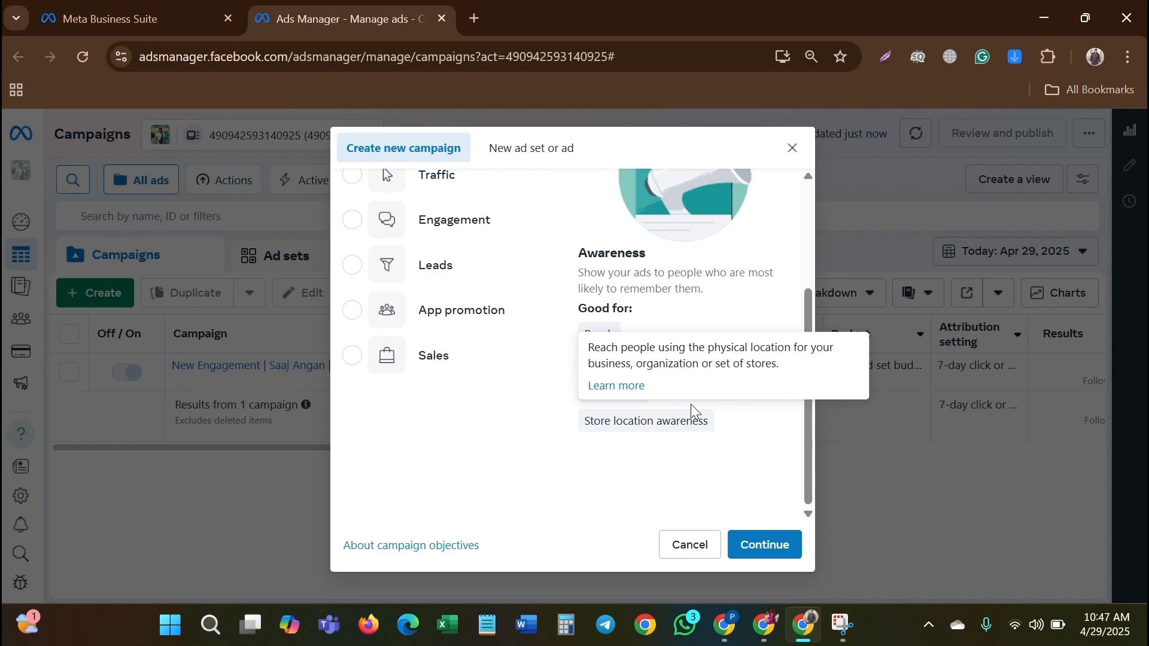
pyautogui.scroll(1, 443, 359)
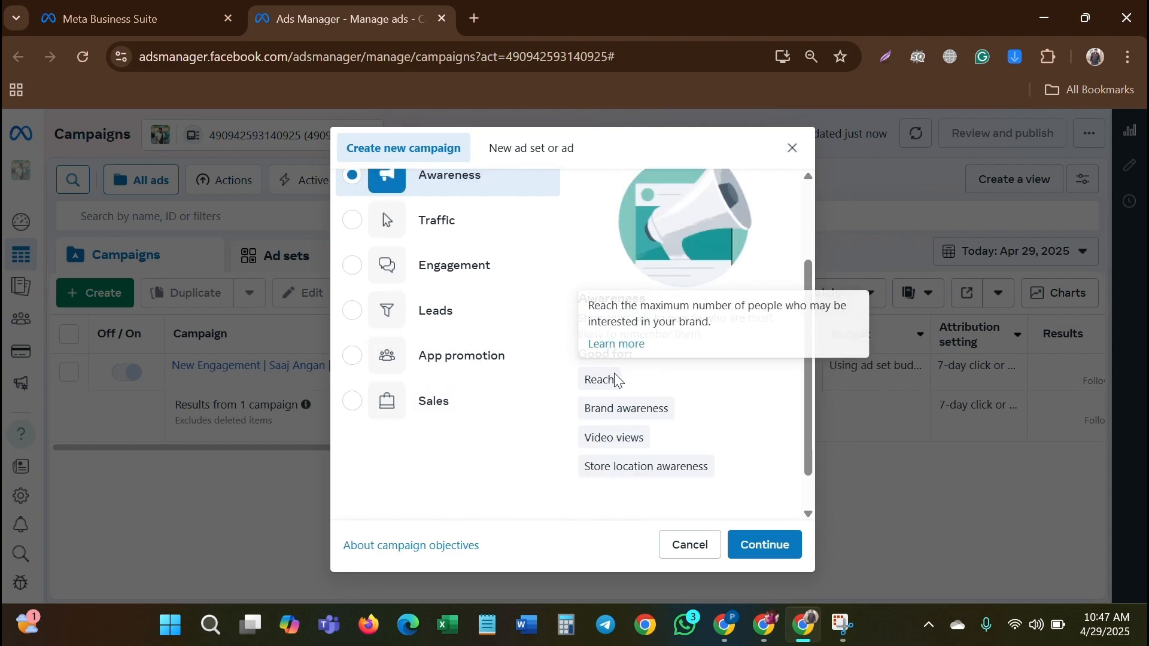
pyautogui.scroll(2, 542, 293)
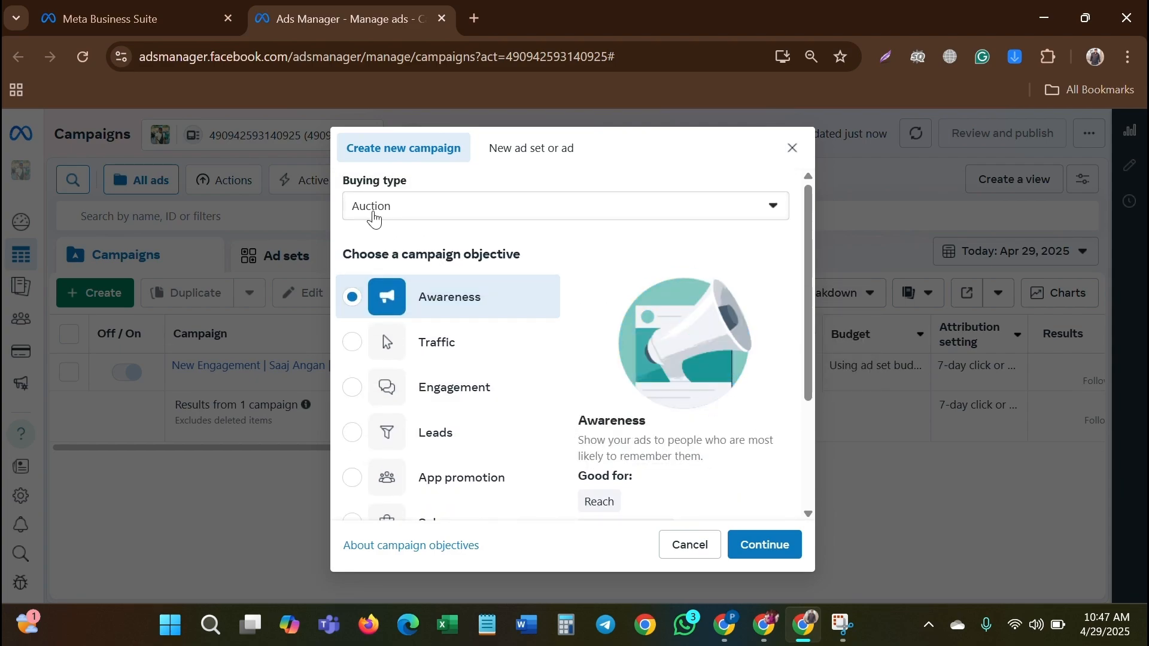
# Check the buying type options, keep Auction, and continue to the Awareness campaign's setup.
pyautogui.click(411, 205)
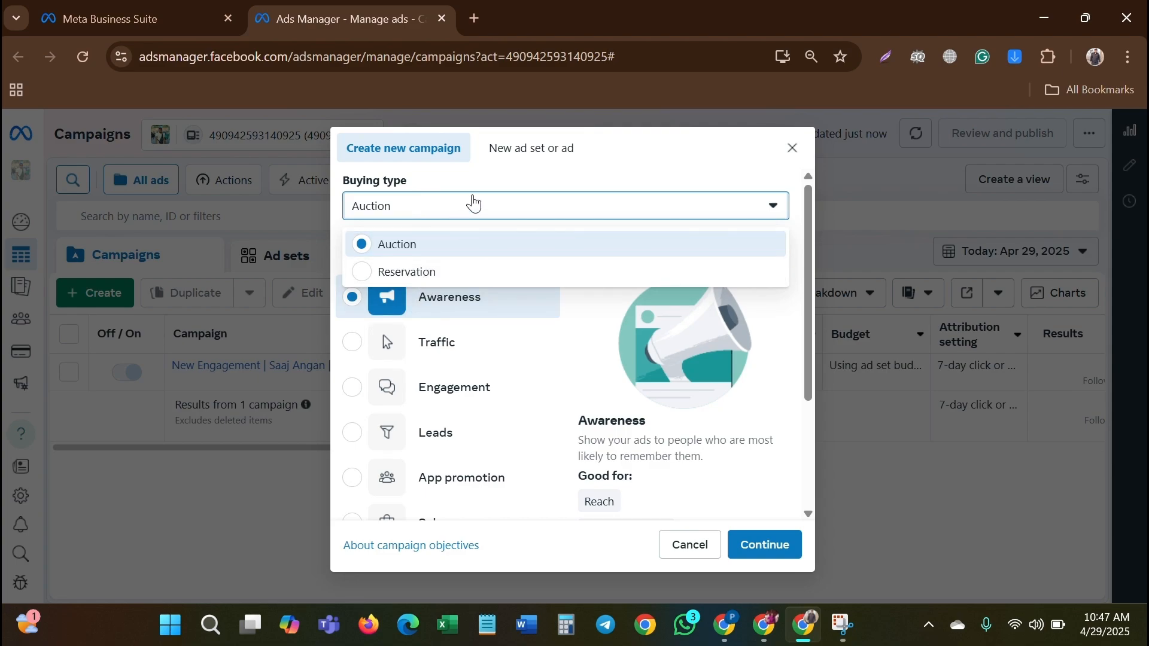
pyautogui.click(473, 203)
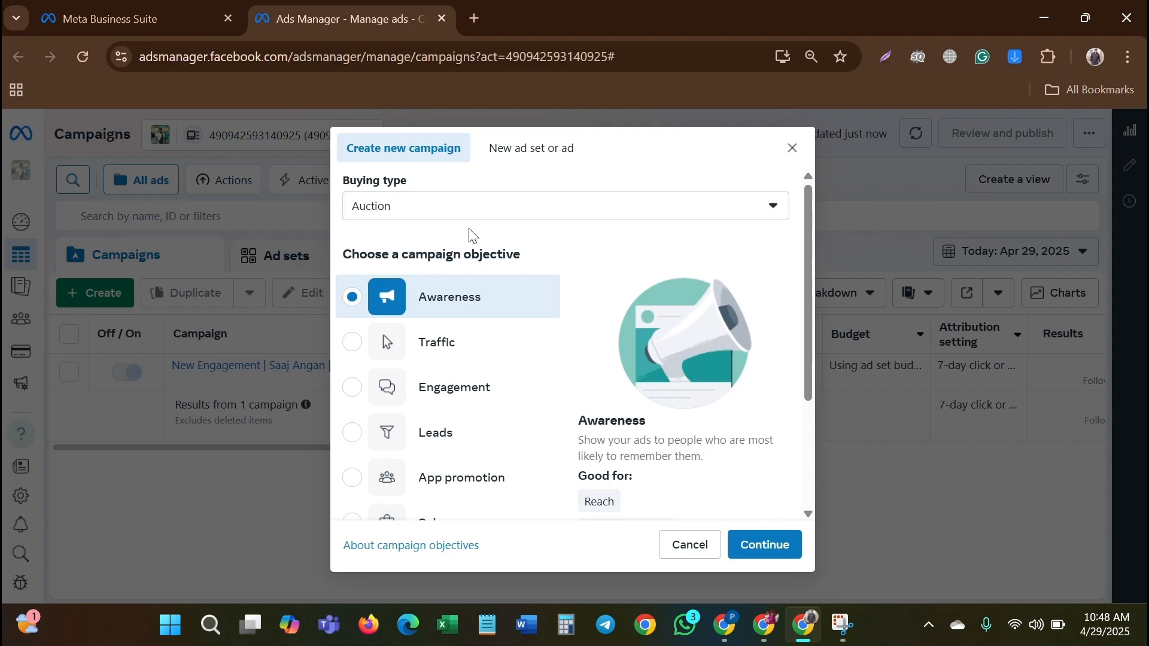
pyautogui.scroll(-1, 536, 208)
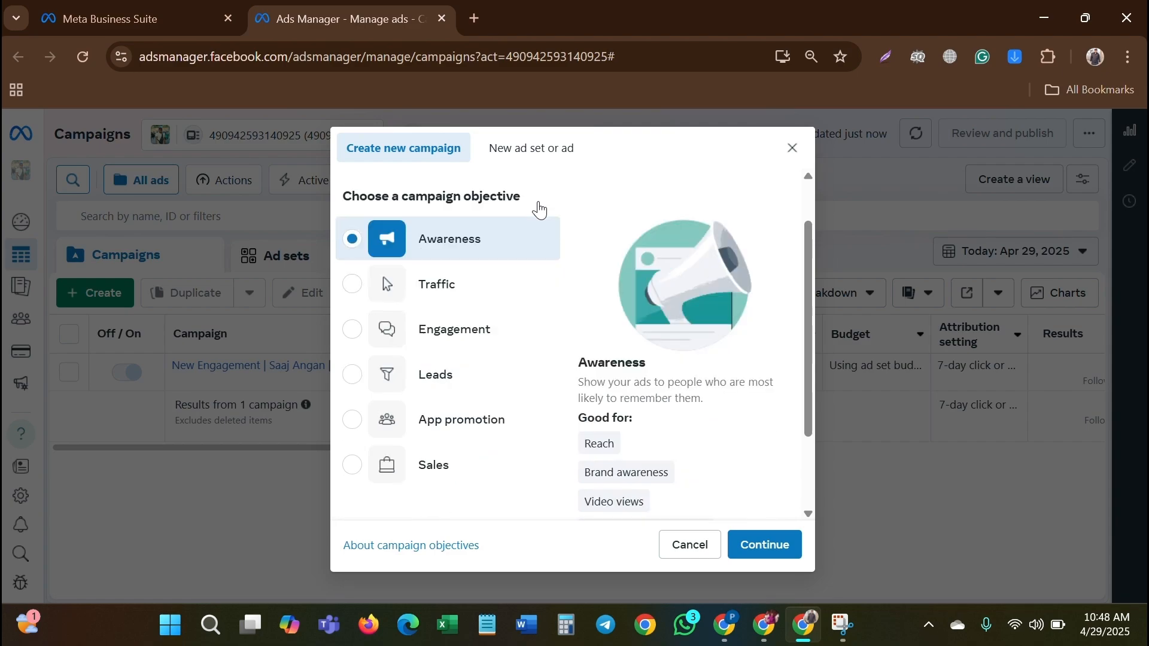
pyautogui.scroll(-1, 538, 208)
pyautogui.scroll(2, 538, 207)
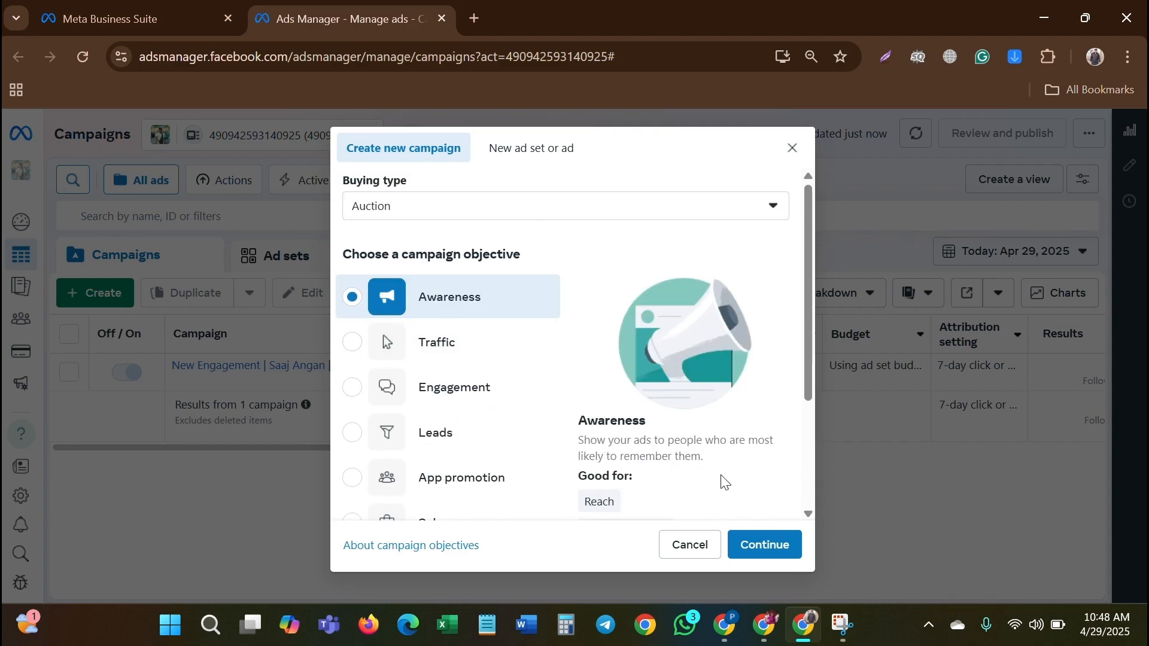
pyautogui.click(763, 549)
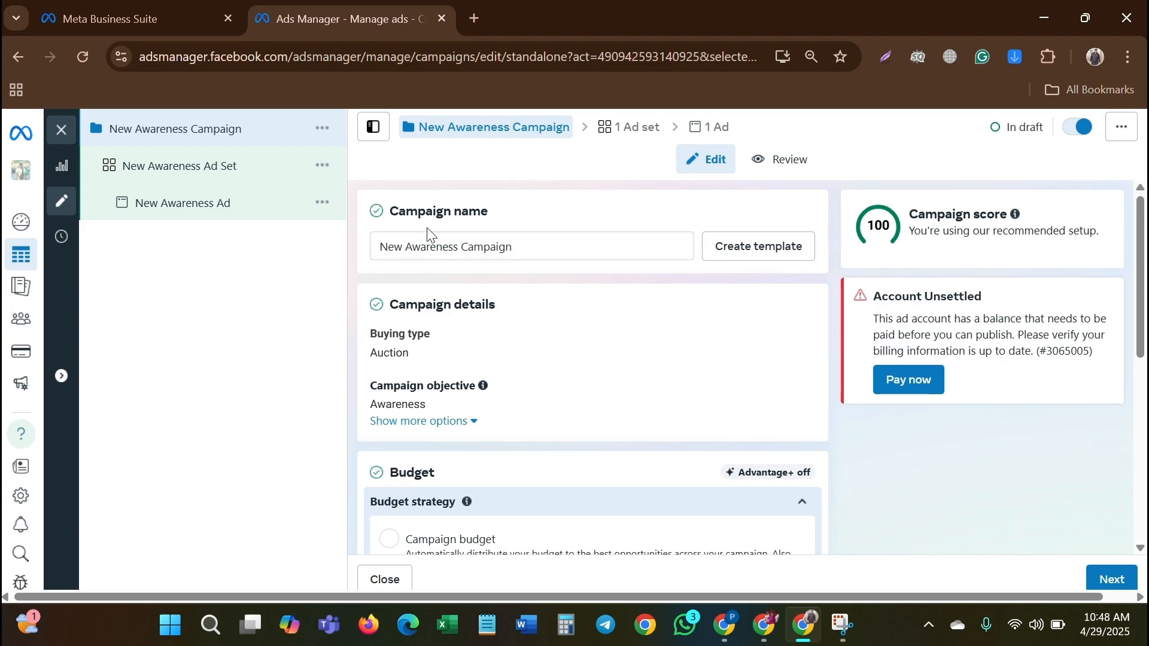
# Rename the campaign as "Awareness Campaign" by removing the word "New" from its name.
pyautogui.click(533, 245)
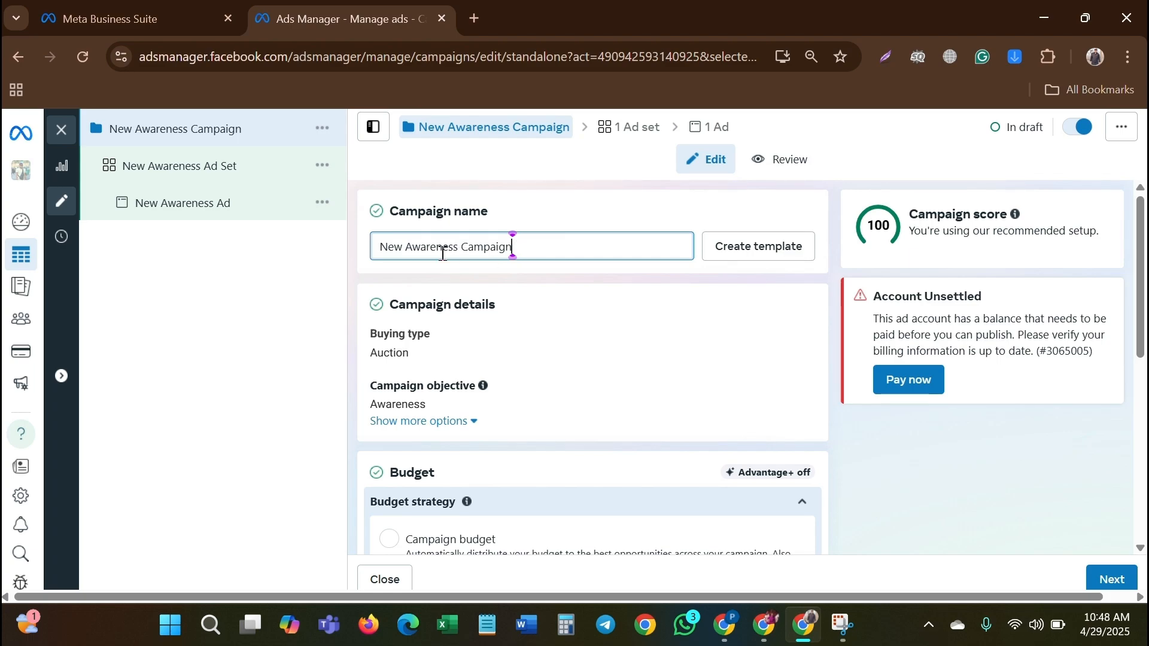
pyautogui.click(406, 247)
pyautogui.press('BackSpace')
pyautogui.press('BackSpace')
pyautogui.press('BackSpace')
pyautogui.press('BackSpace')
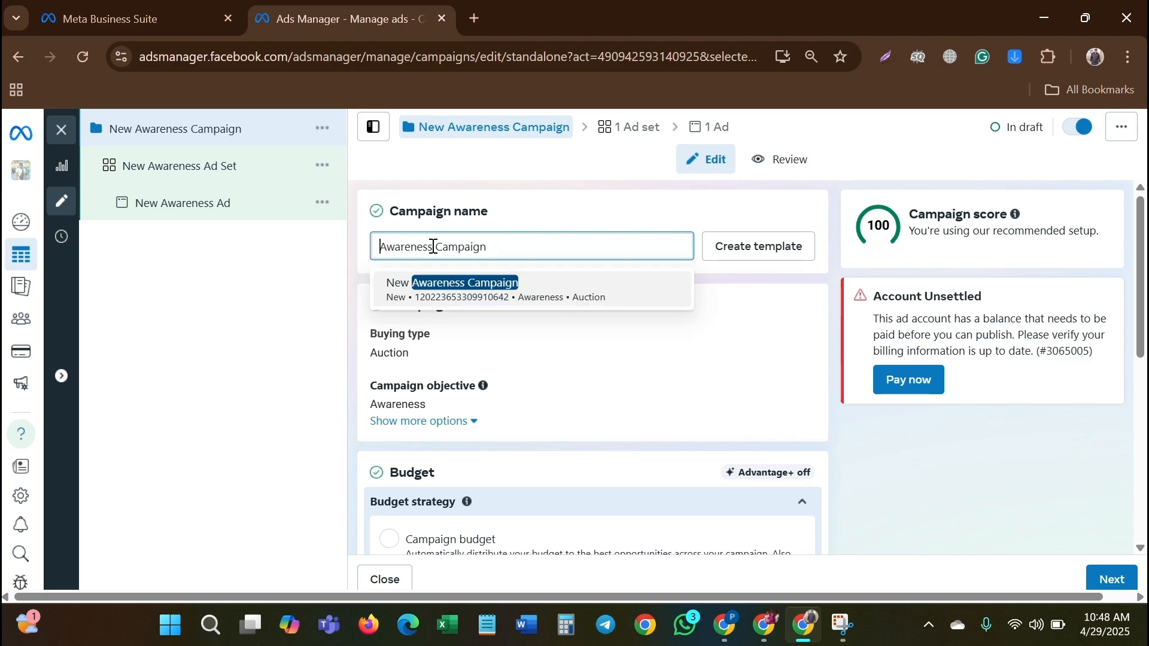
# Copy the entire campaign name to the clipboard.
pyautogui.click(497, 245)
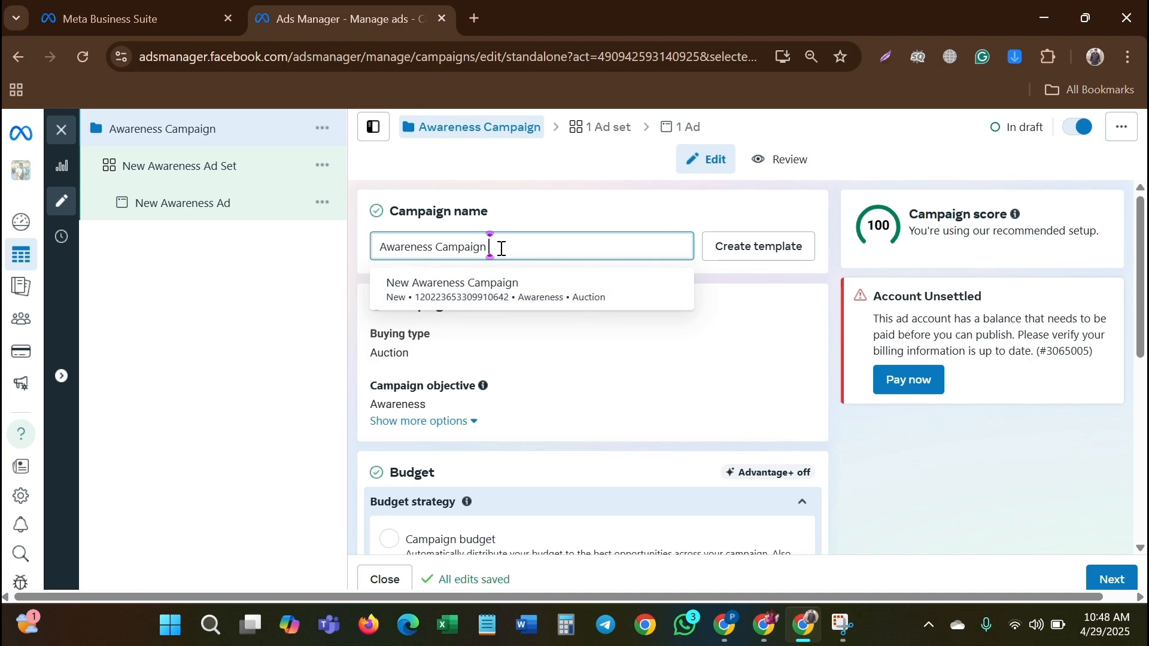
pyautogui.hotkey('ctrl', 'a')
pyautogui.hotkey('ctrl', 'c')
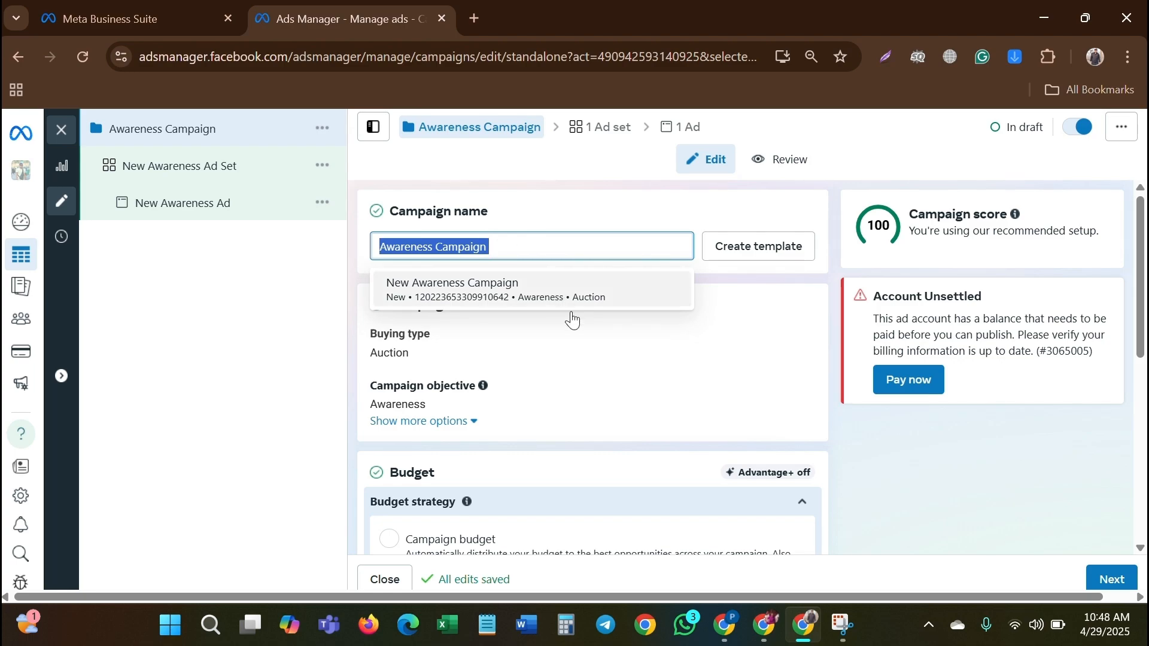
# Review the campaign's budget strategy and A/B test settings, keep Ad set budget, and continue to the ad set's setup.
pyautogui.scroll(-2, 575, 320)
pyautogui.scroll(-5, 576, 323)
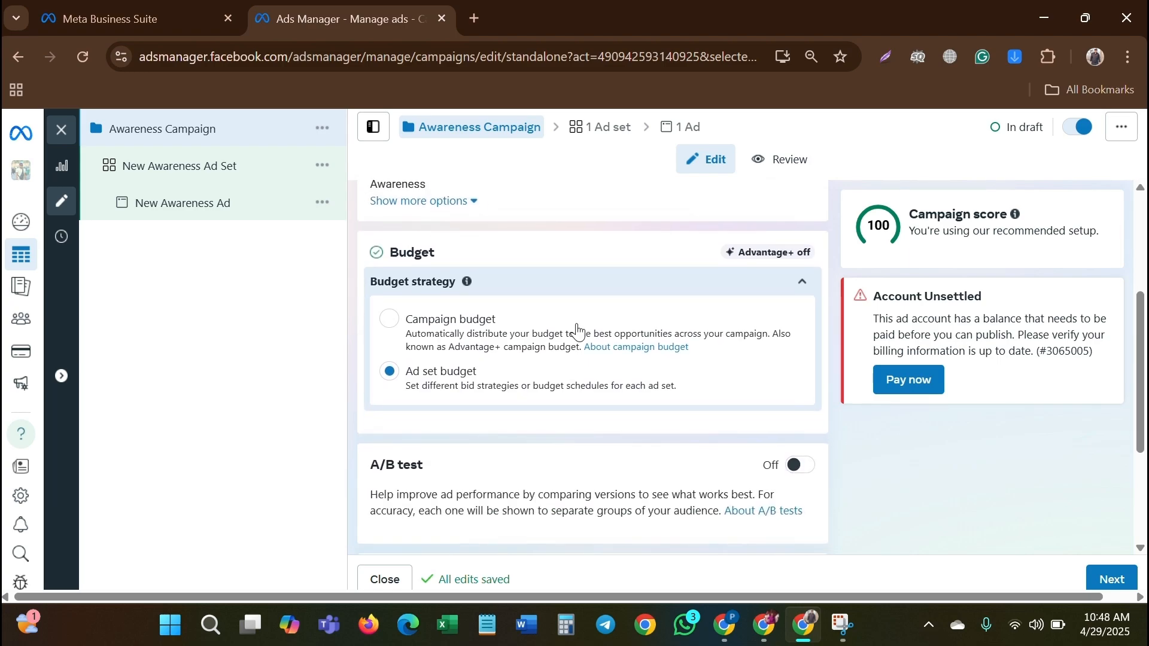
pyautogui.scroll(5, 577, 329)
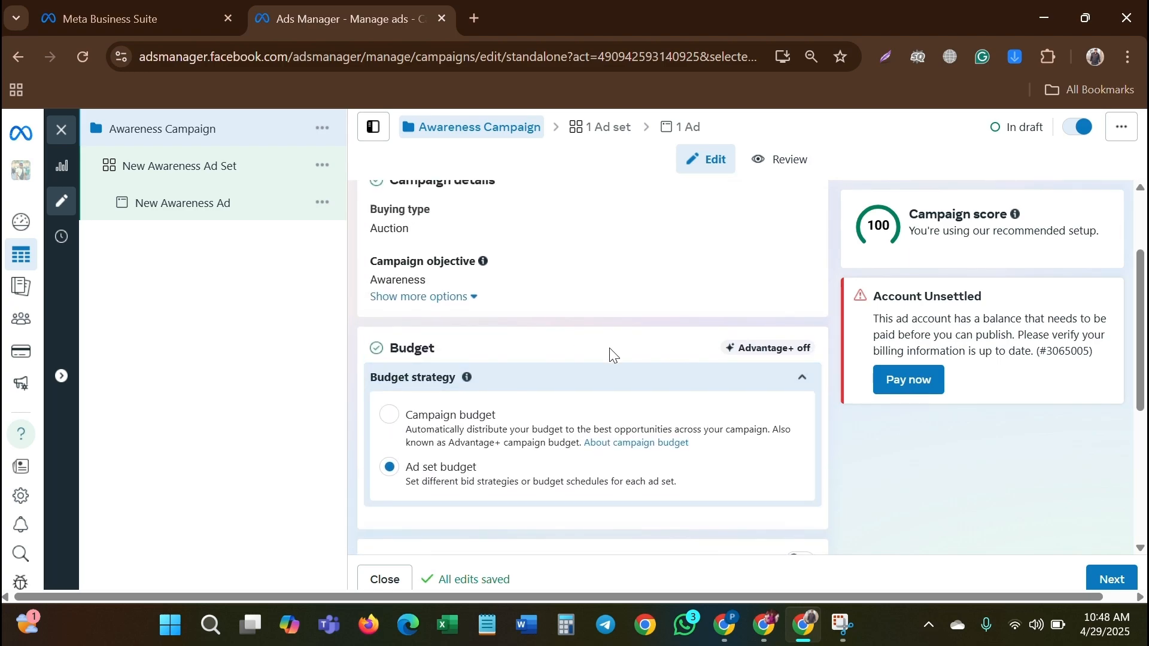
pyautogui.click(1118, 582)
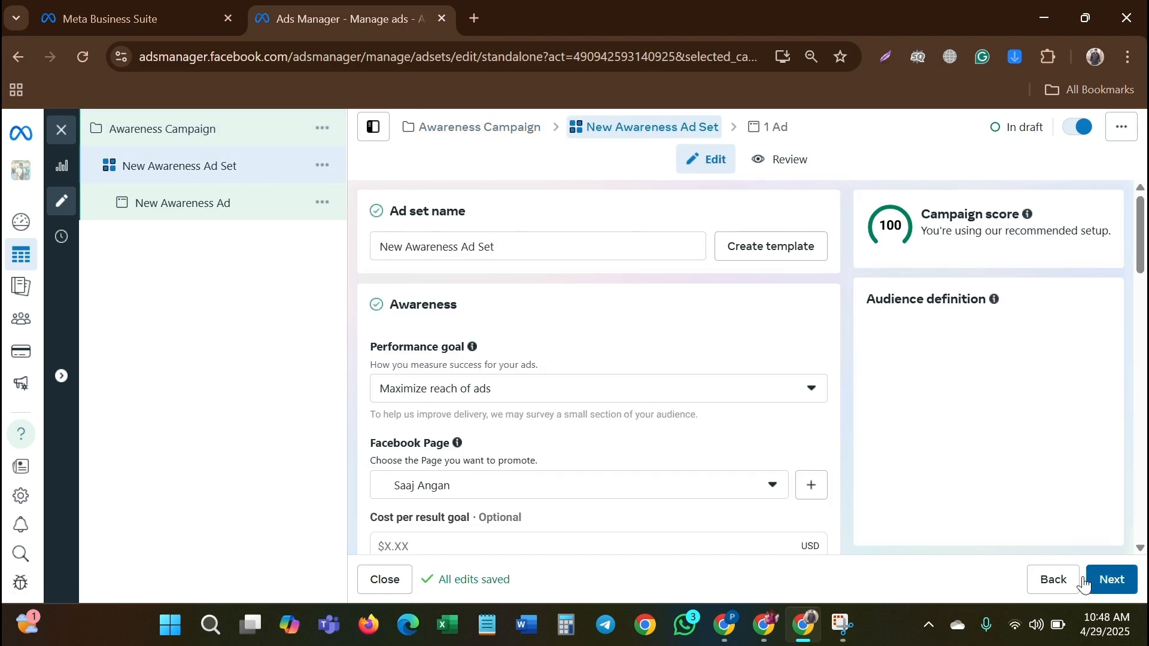
# Rename the ad set as "Awareness Campaign" by replacing its whole name with the copied campaign name.
pyautogui.click(505, 249)
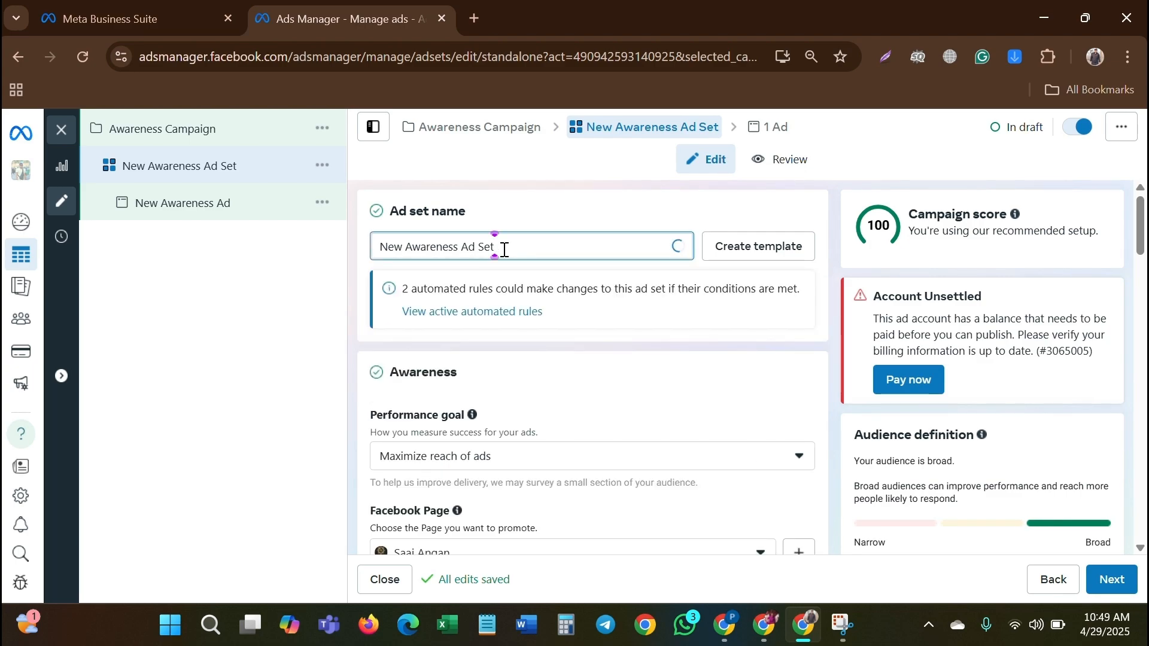
pyautogui.hotkey('ctrl', 'a')
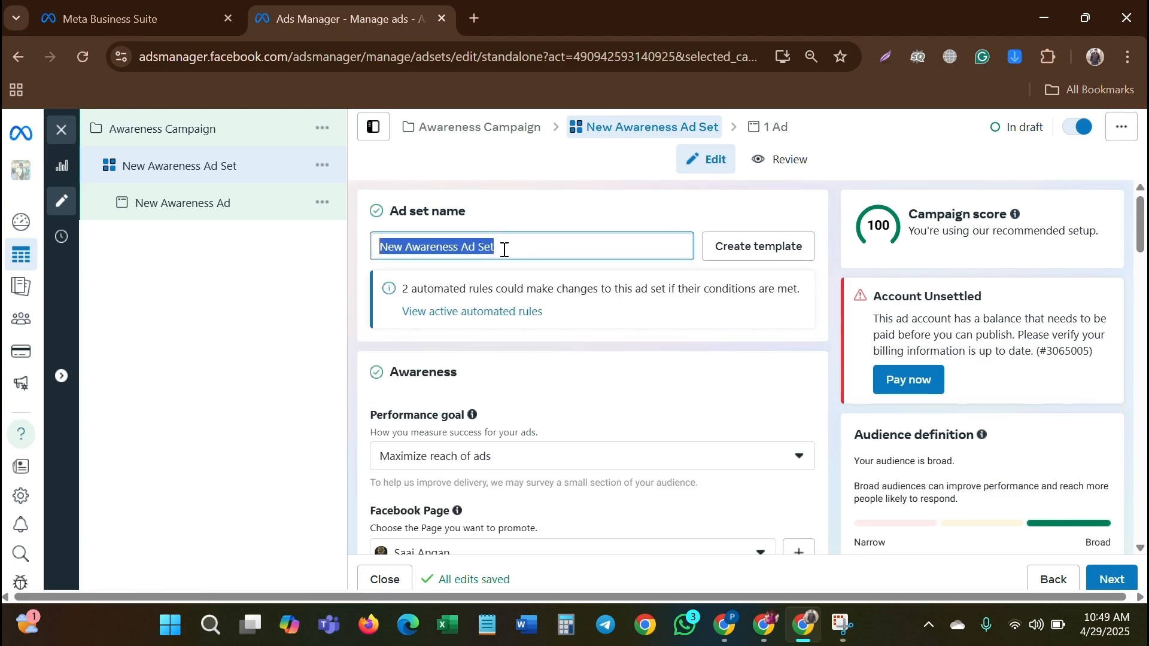
pyautogui.hotkey('ctrl', 'v')
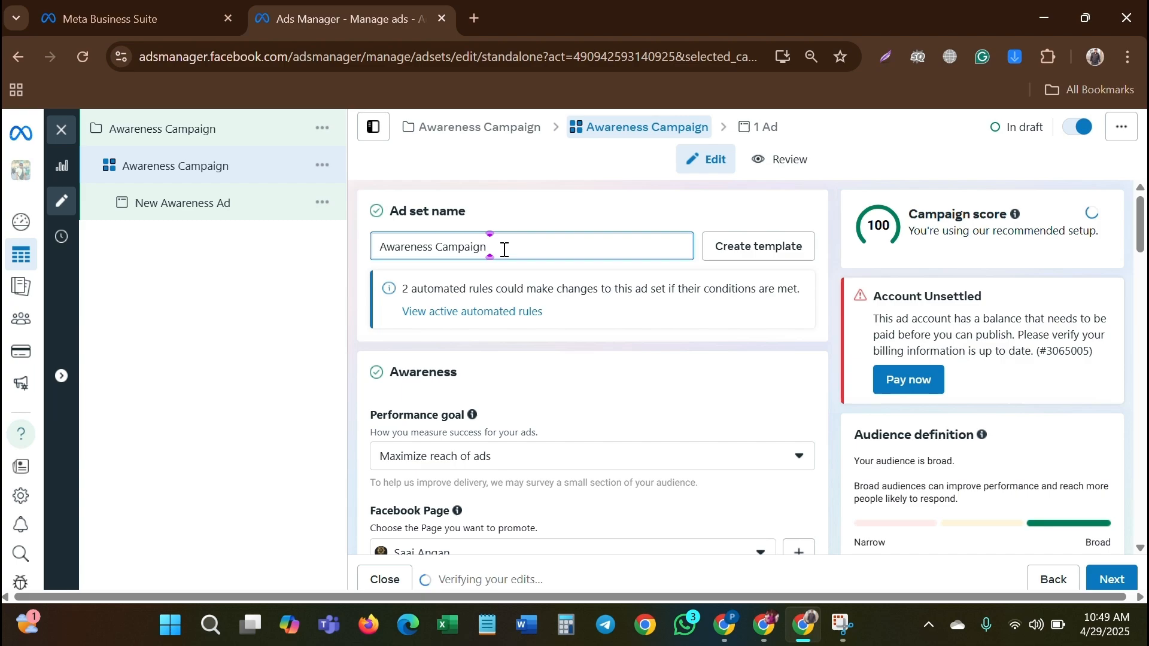
# Review the awareness and video view performance goals and set the ad set's goal to Maximize ad recall lift.
pyautogui.scroll(-3, 536, 282)
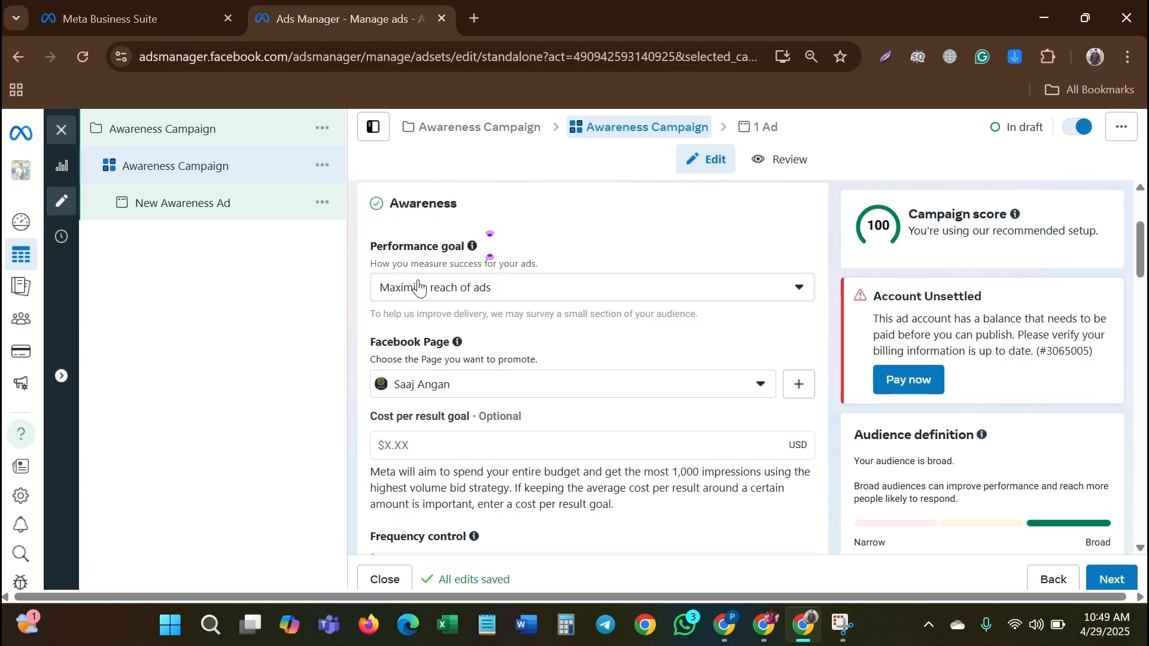
pyautogui.click(514, 290)
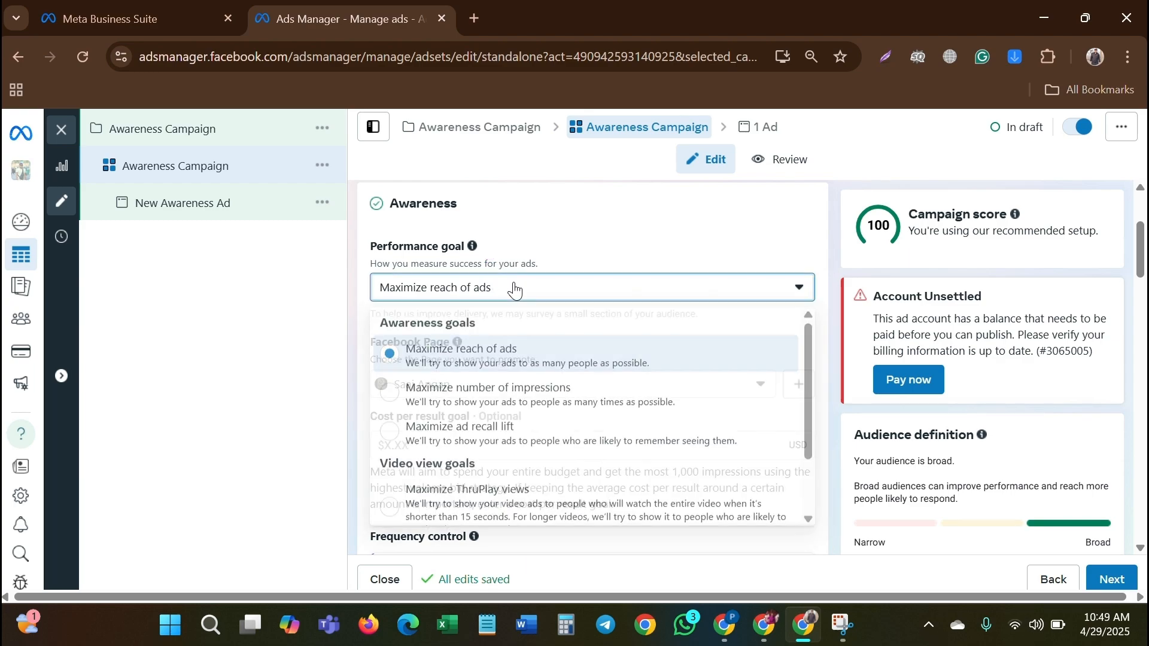
pyautogui.scroll(-2, 490, 426)
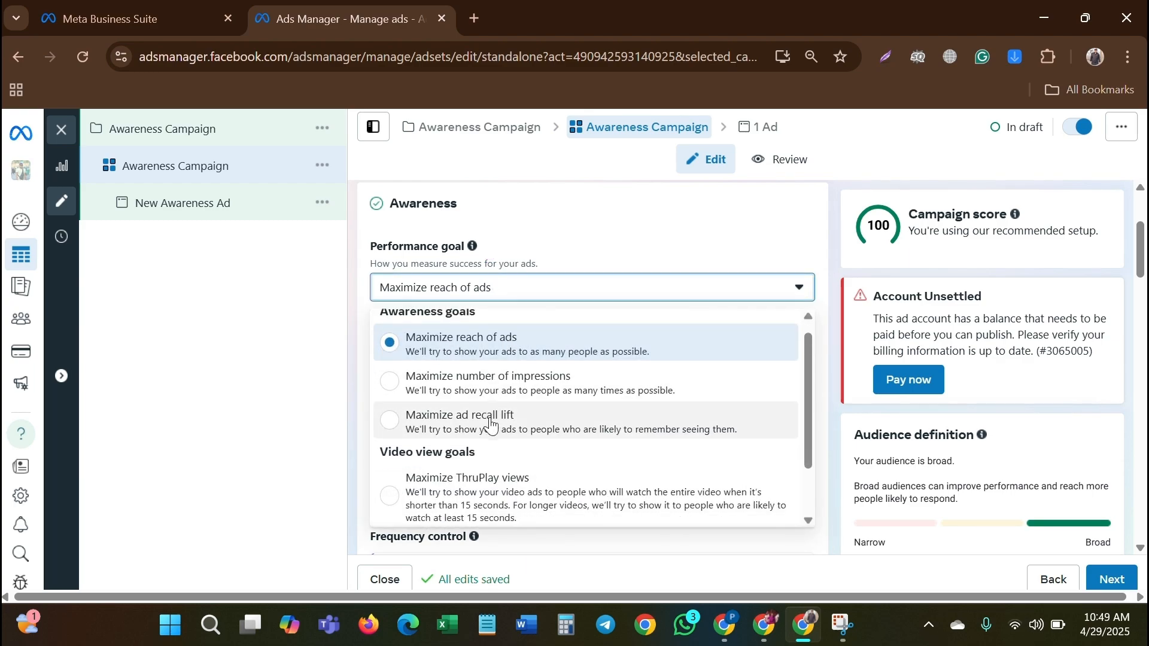
pyautogui.scroll(2, 491, 426)
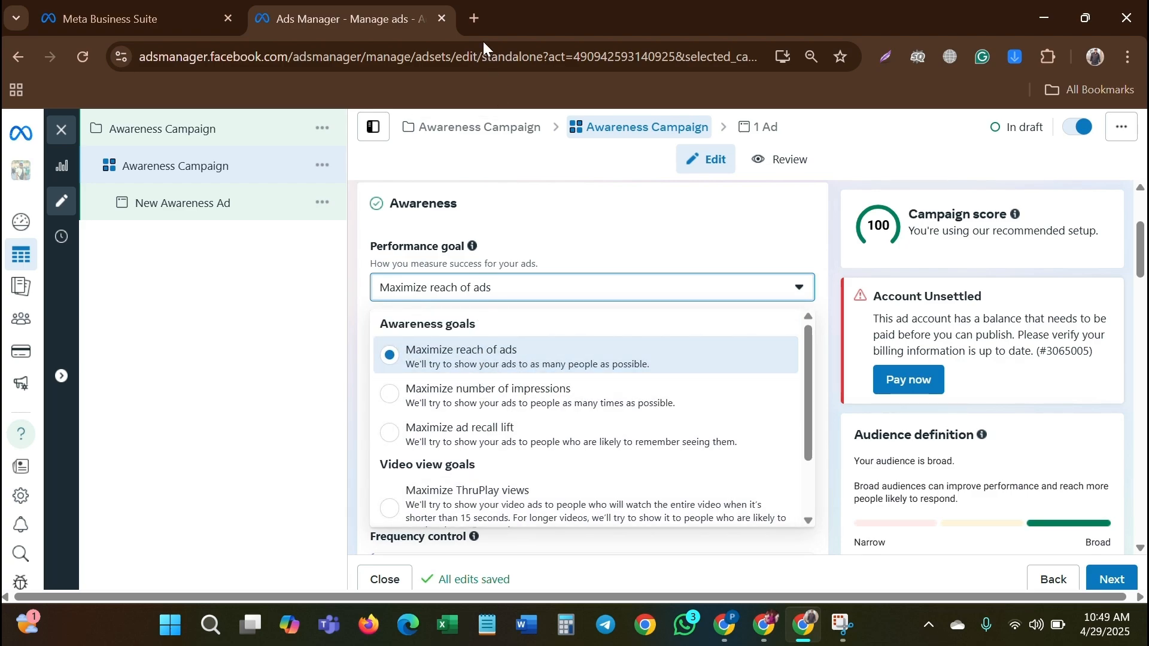
pyautogui.scroll(-2, 482, 323)
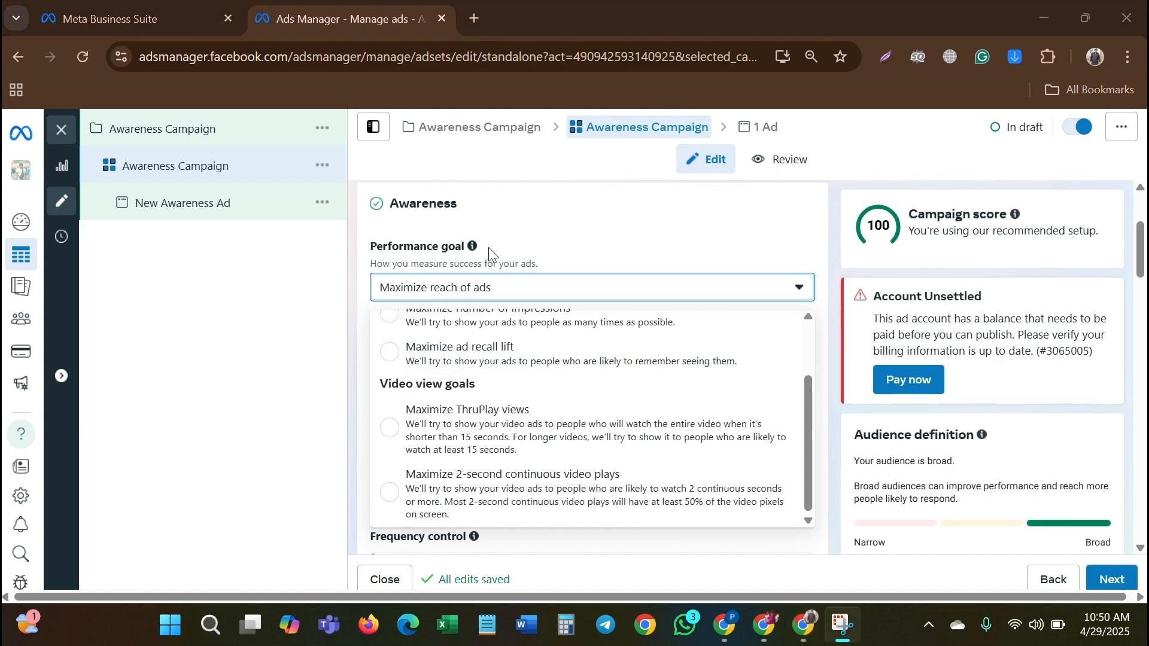
pyautogui.scroll(-2, 488, 302)
pyautogui.scroll(2, 488, 306)
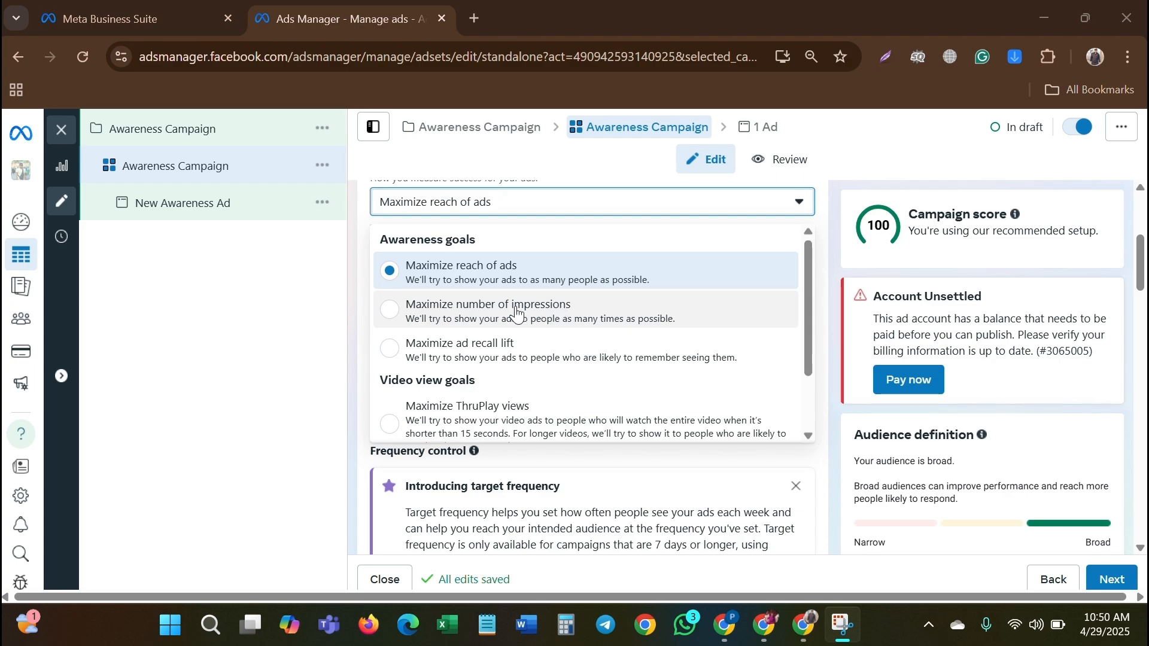
pyautogui.scroll(-1, 470, 320)
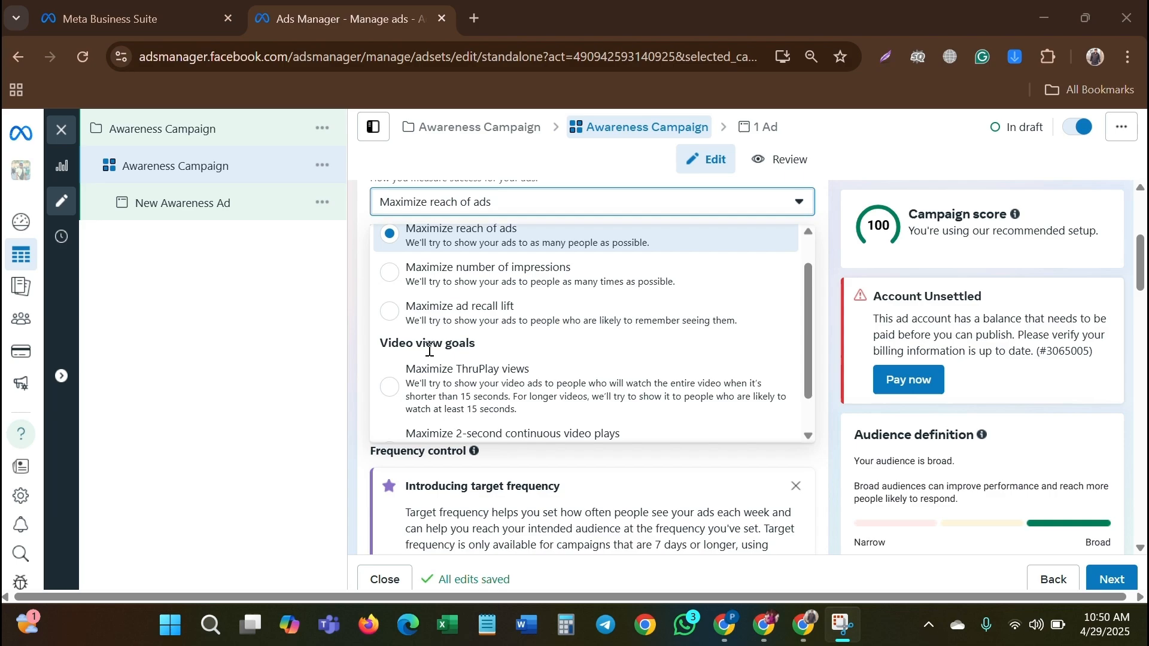
pyautogui.scroll(1, 384, 321)
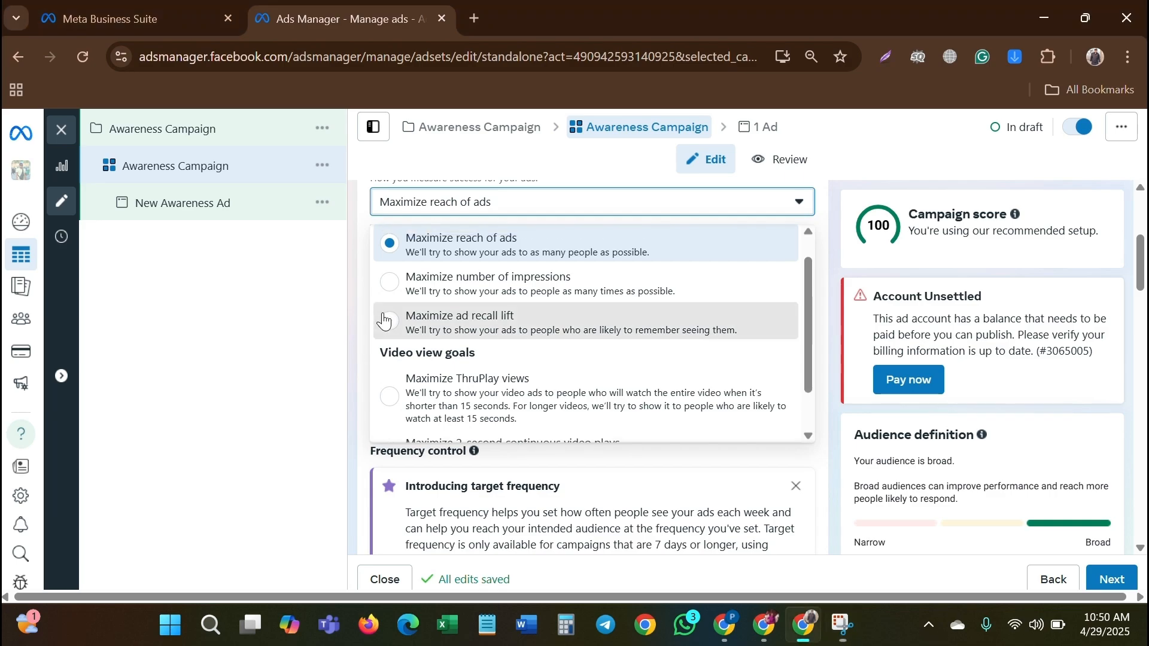
pyautogui.click(384, 322)
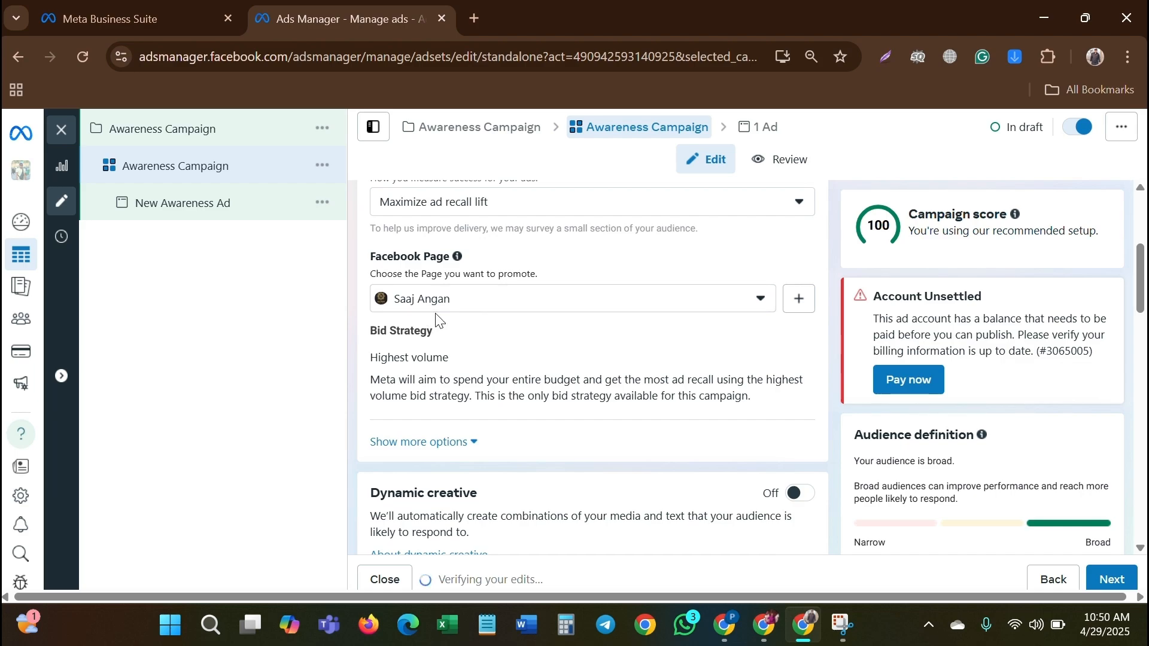
pyautogui.scroll(1, 436, 317)
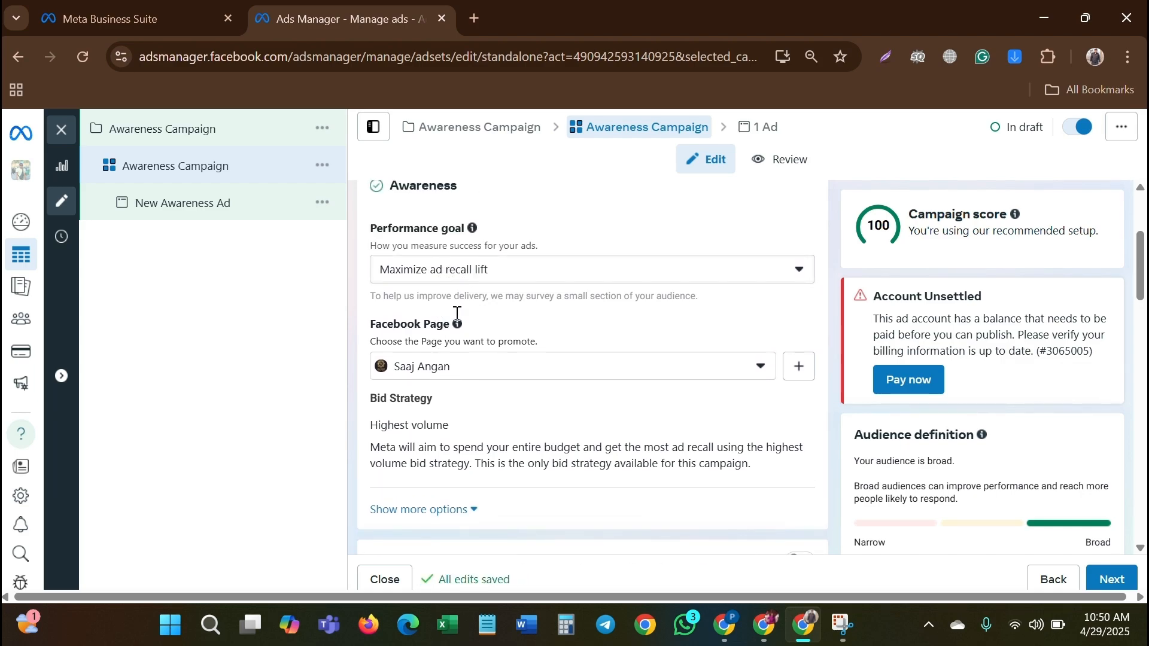
# Check the available Facebook Pages, keep Saaj Angan, and turn on dynamic creative for the ad set.
pyautogui.click(467, 366)
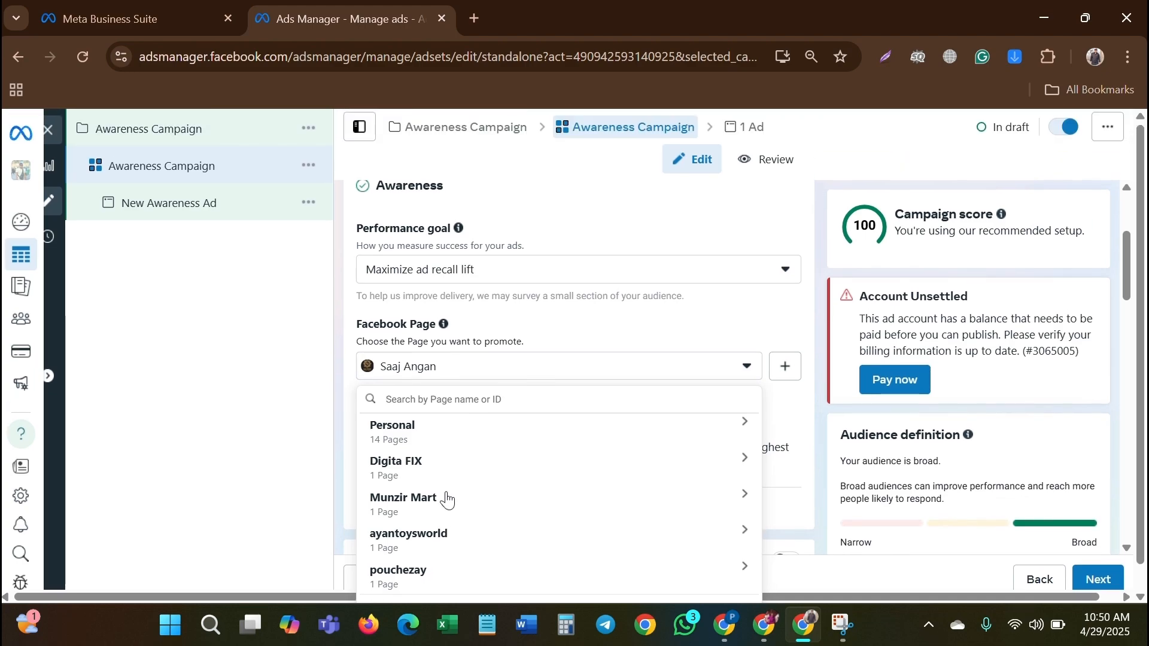
pyautogui.click(594, 365)
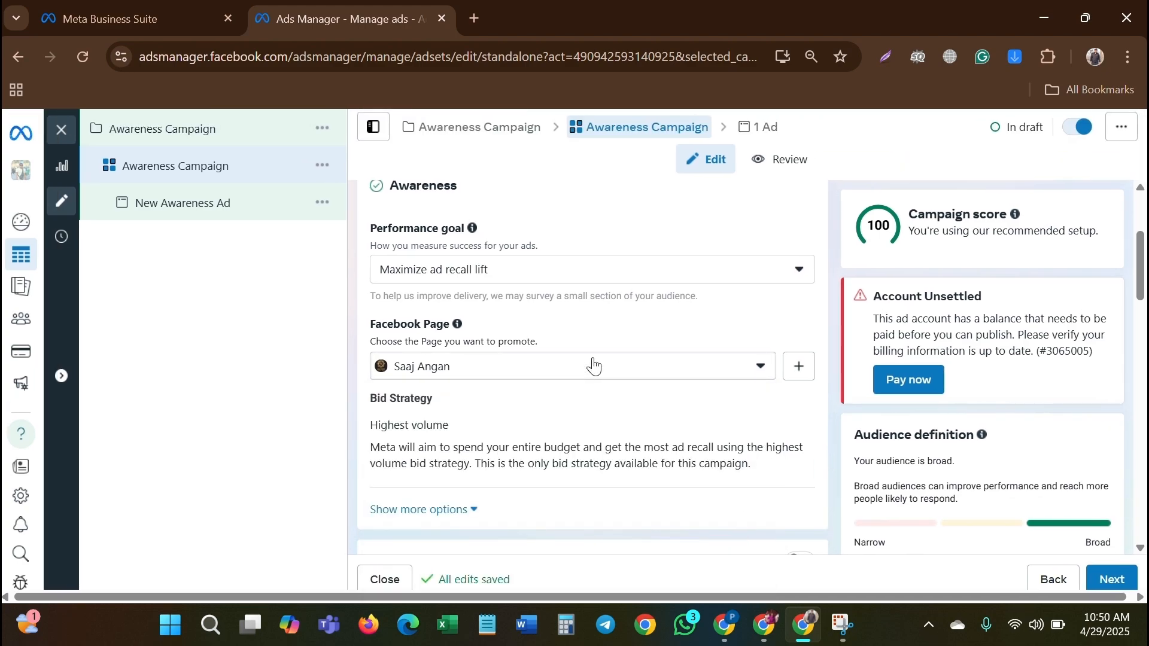
pyautogui.scroll(-3, 519, 443)
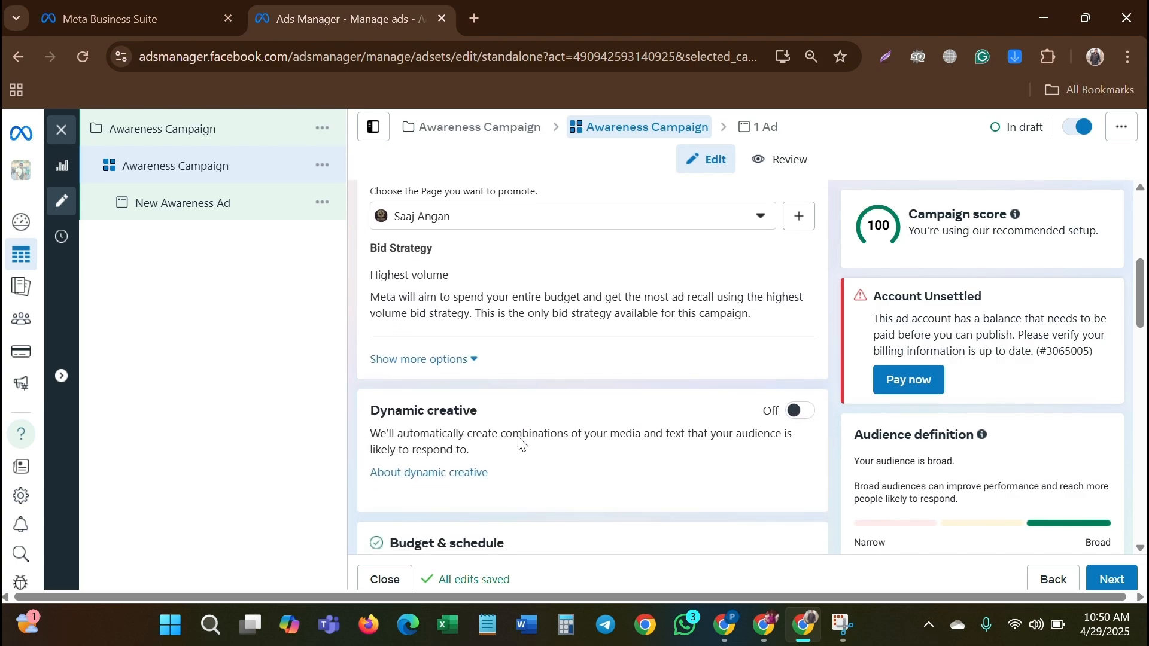
pyautogui.scroll(-2, 520, 443)
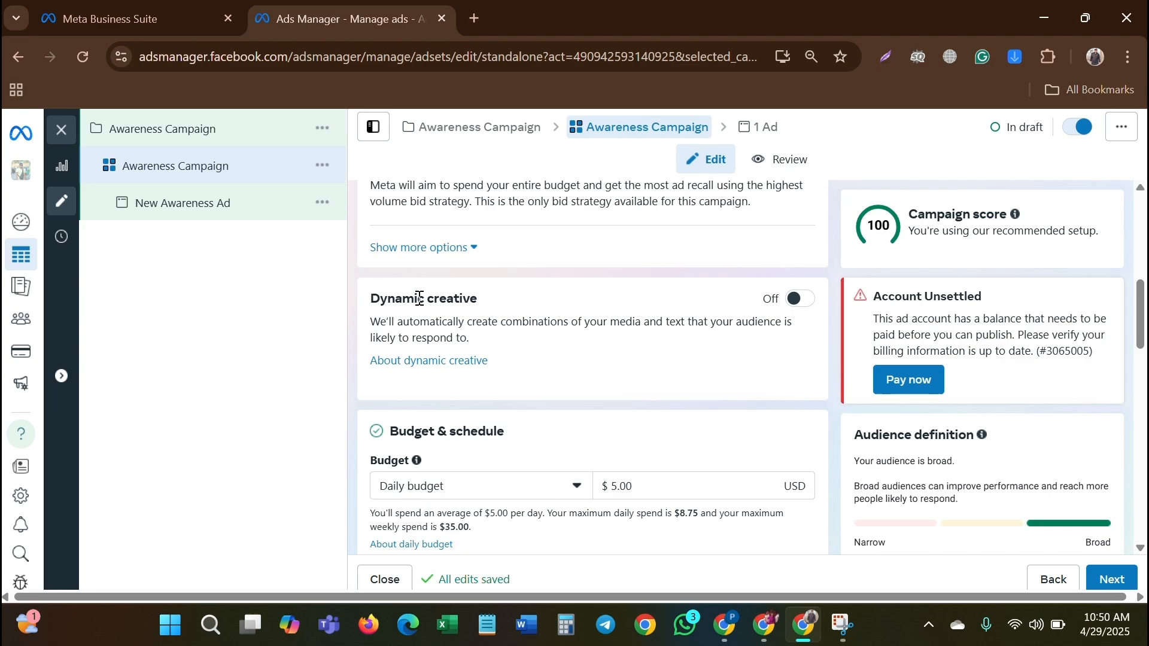
pyautogui.click(802, 299)
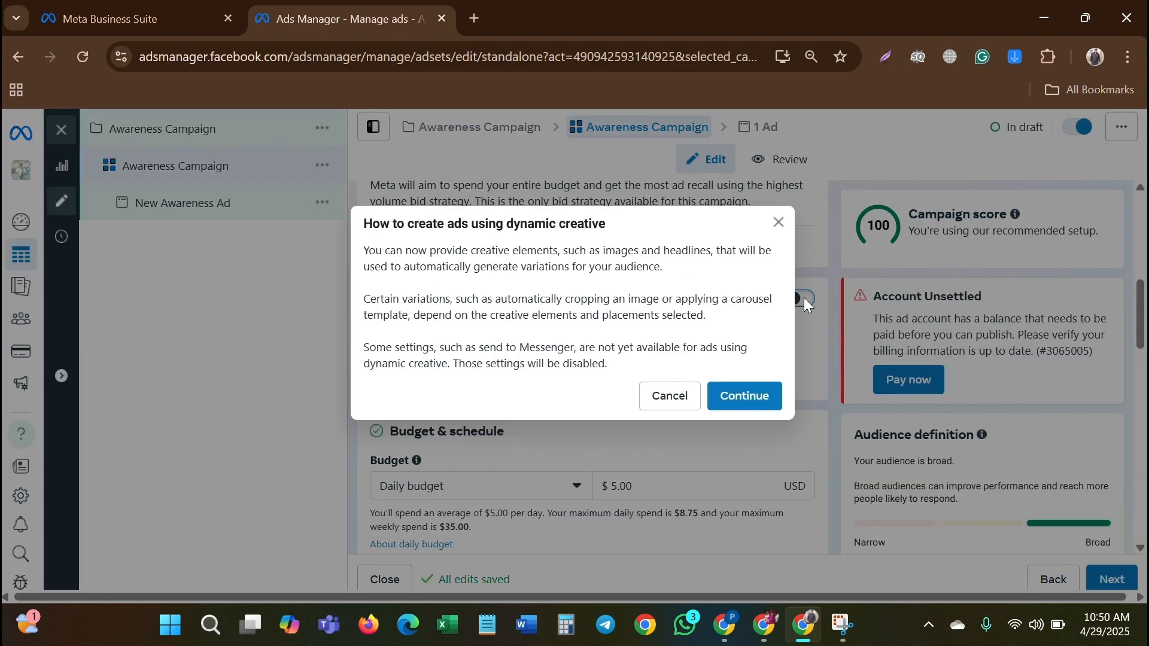
pyautogui.click(726, 402)
# Switch the ad set's budget type to Lifetime budget and set the amount to $47.
pyautogui.scroll(-2, 622, 407)
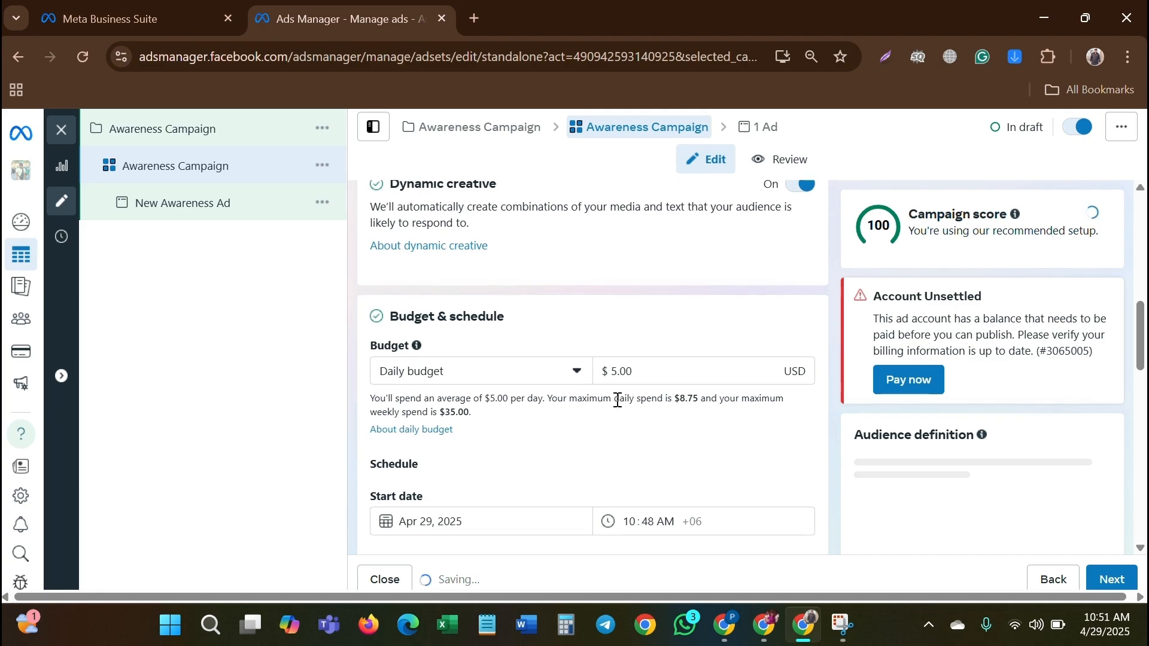
pyautogui.click(467, 375)
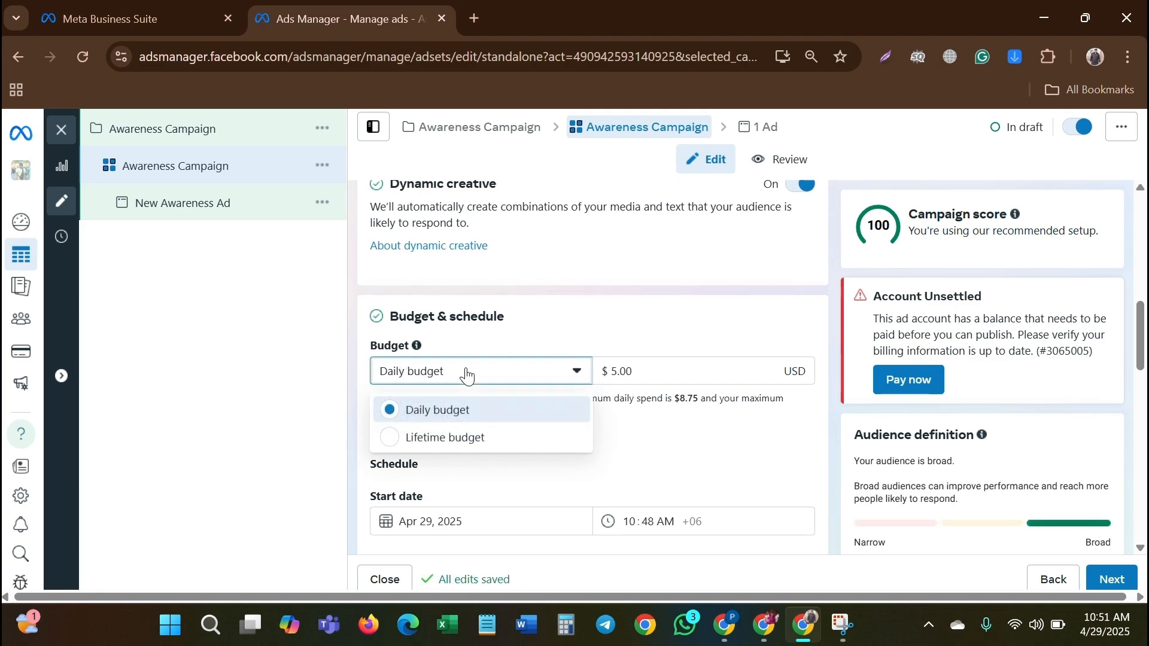
pyautogui.click(456, 453)
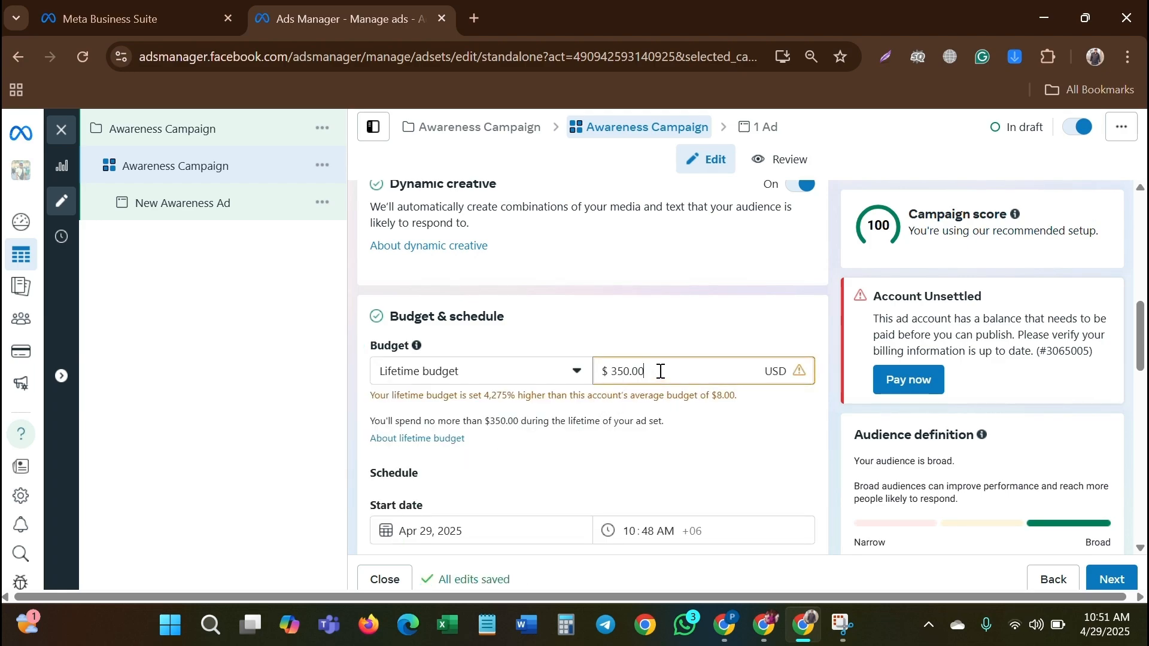
pyautogui.press('BackSpace')
pyautogui.press('BackSpace')
pyautogui.press('BackSpace')
pyautogui.press('BackSpace')
pyautogui.press('BackSpace')
pyautogui.write('1')
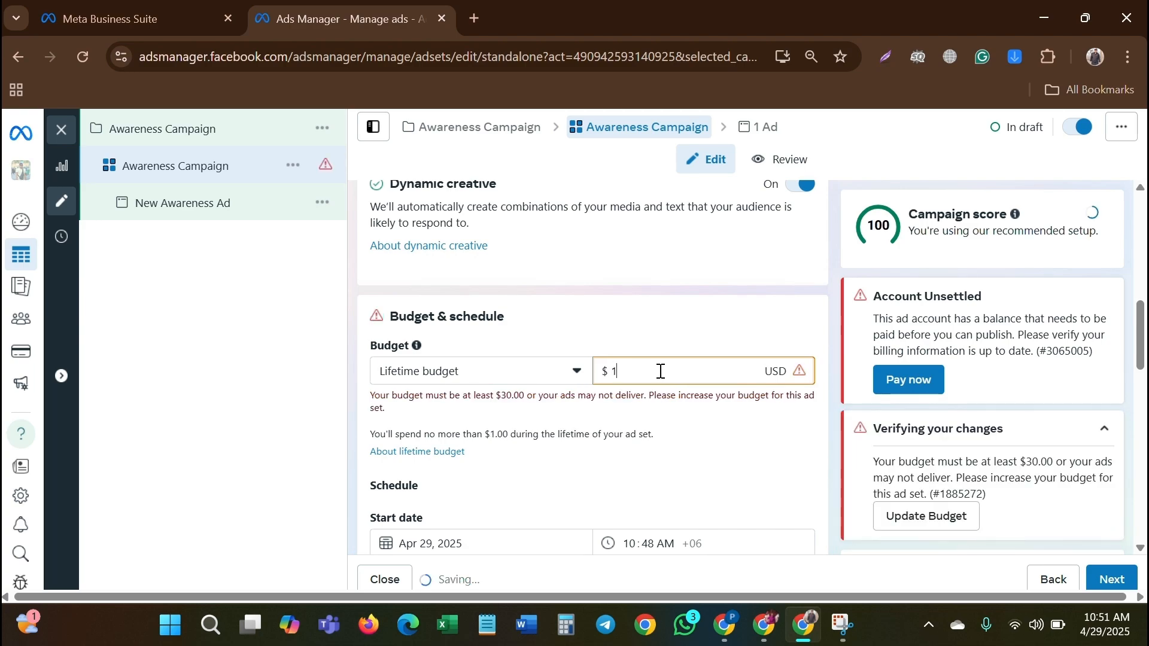
pyautogui.press('BackSpace')
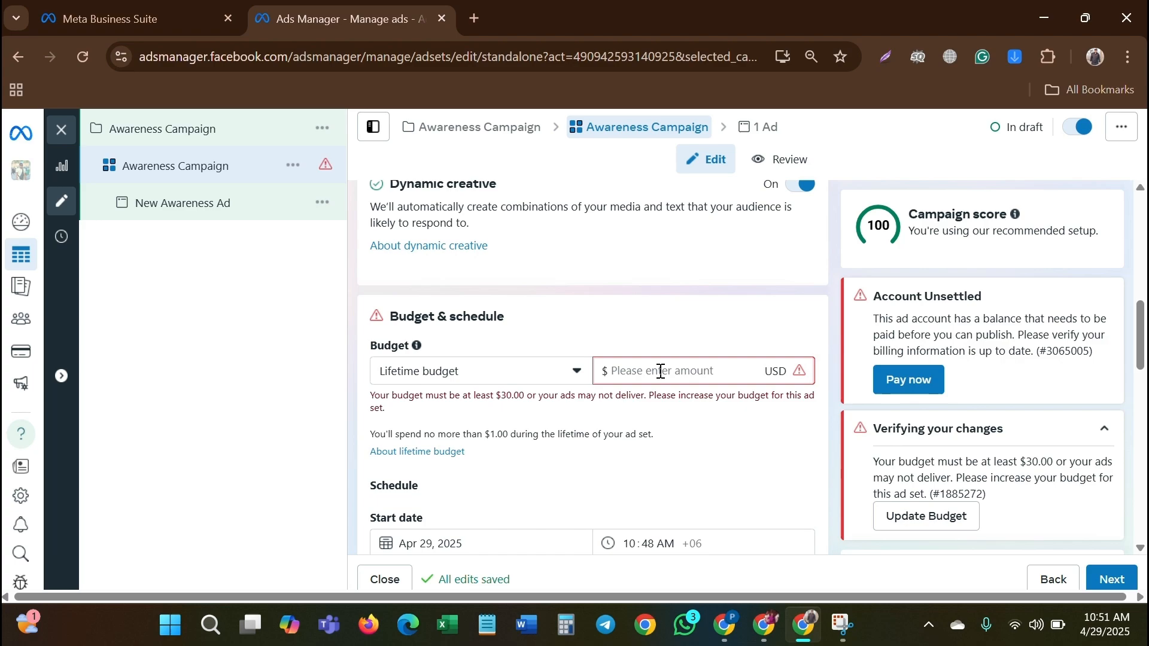
pyautogui.write('50')
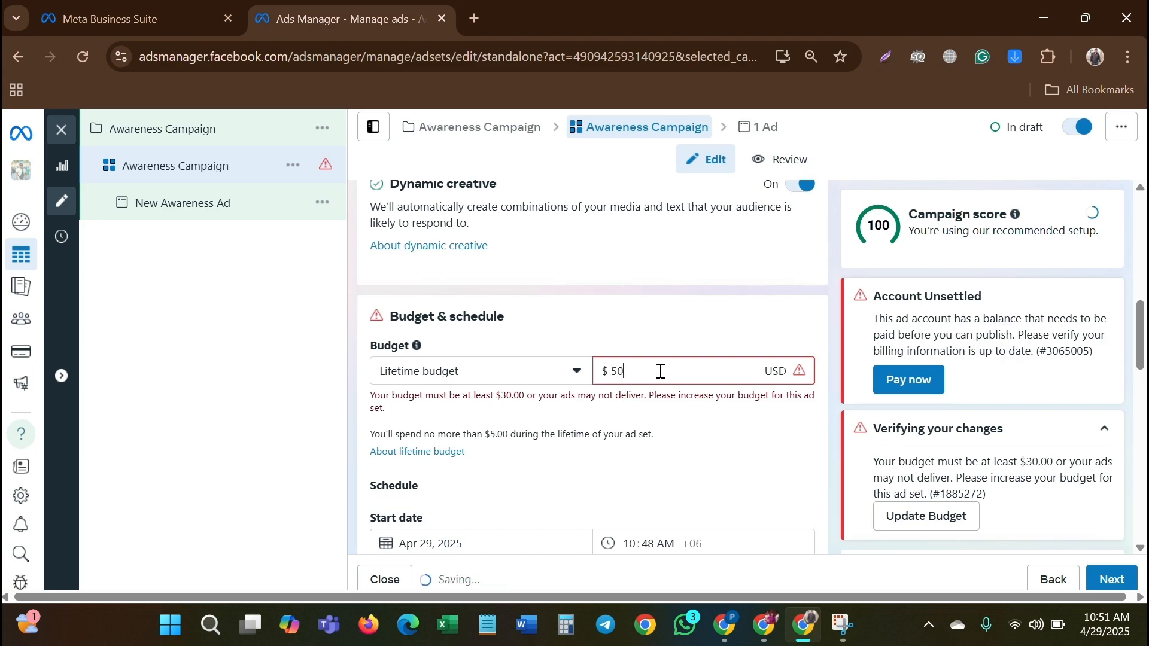
# Set the ad set's schedule to start on Apr 30, 2025 at 10:00 AM.
pyautogui.scroll(-3, 661, 371)
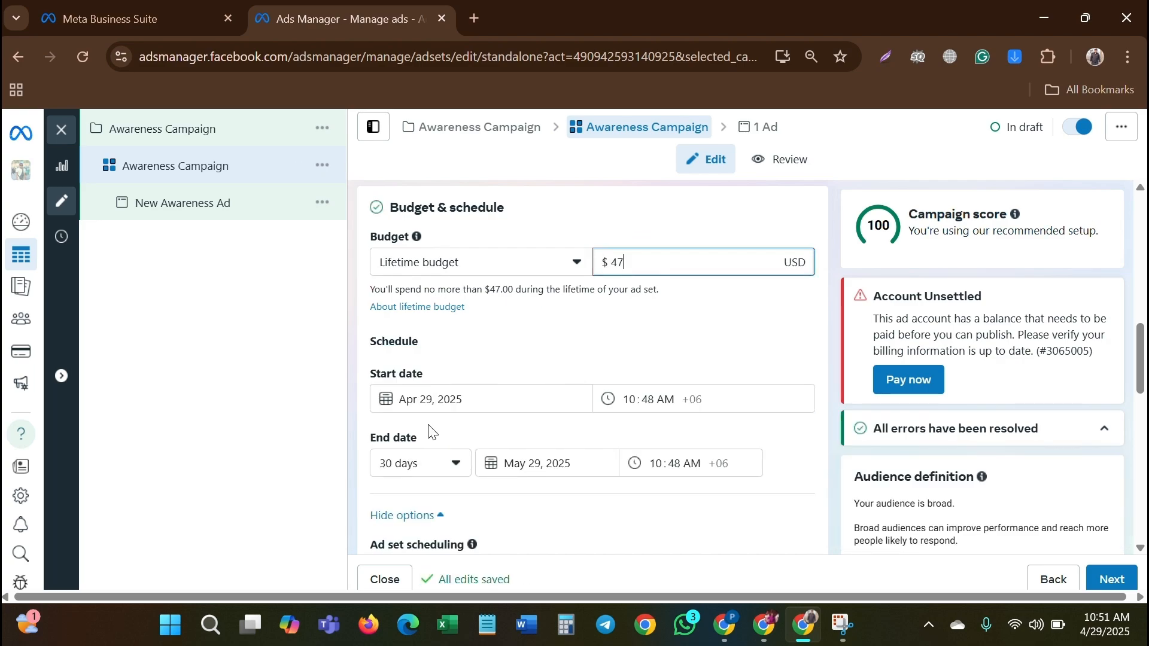
pyautogui.click(452, 401)
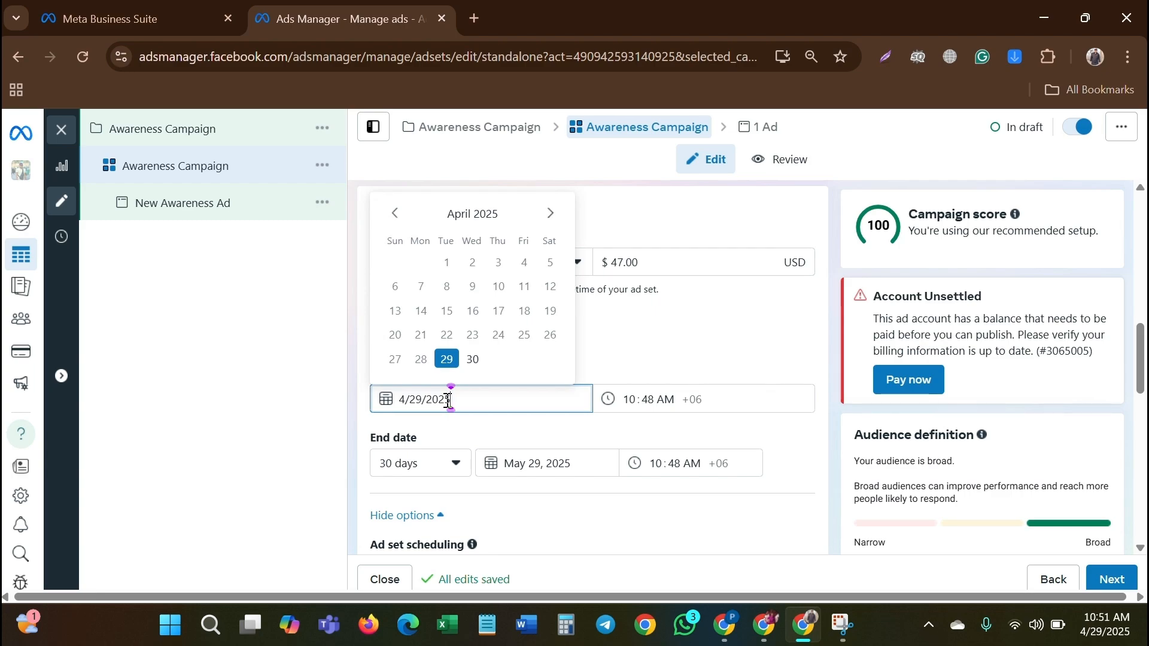
pyautogui.click(473, 368)
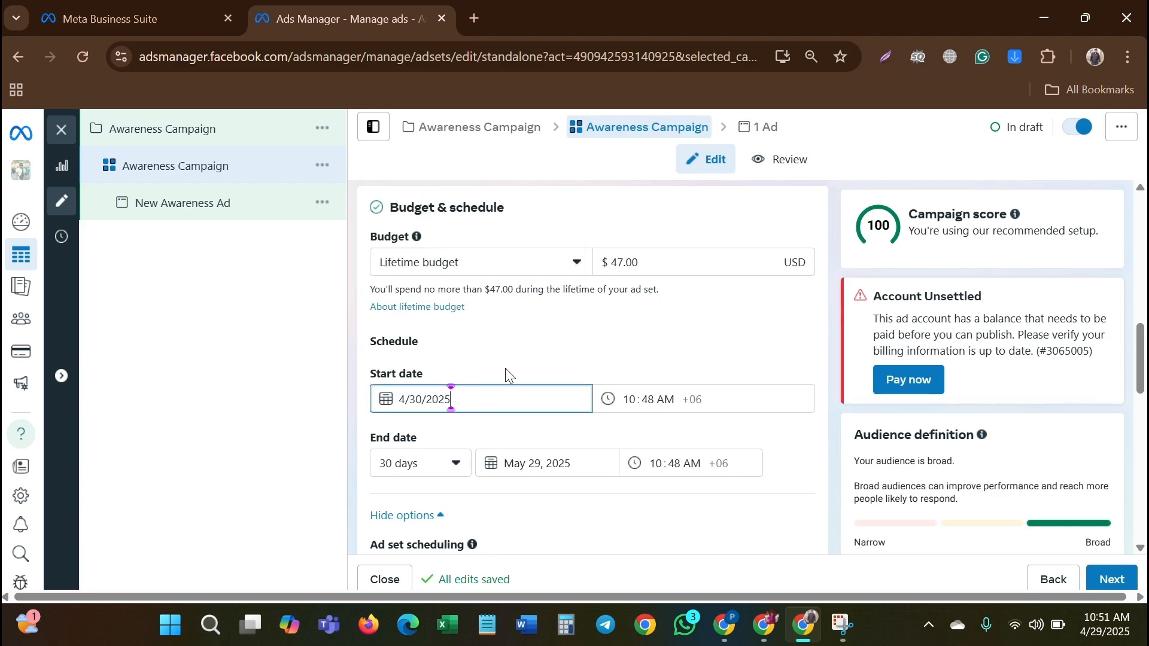
pyautogui.click(671, 399)
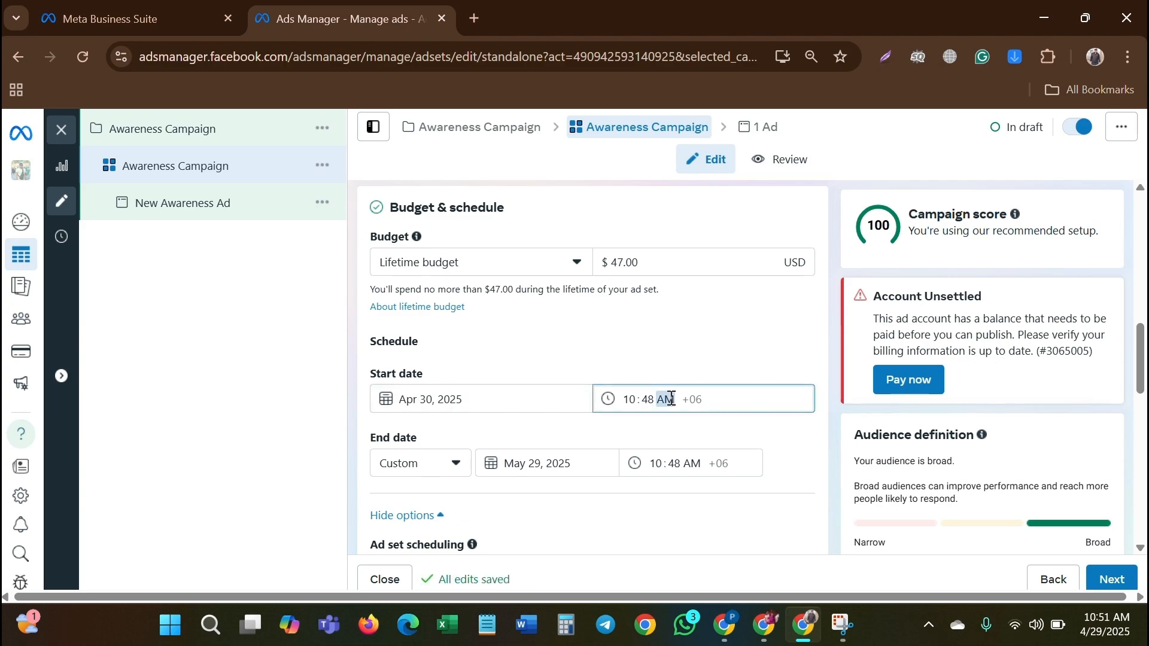
pyautogui.click(637, 401)
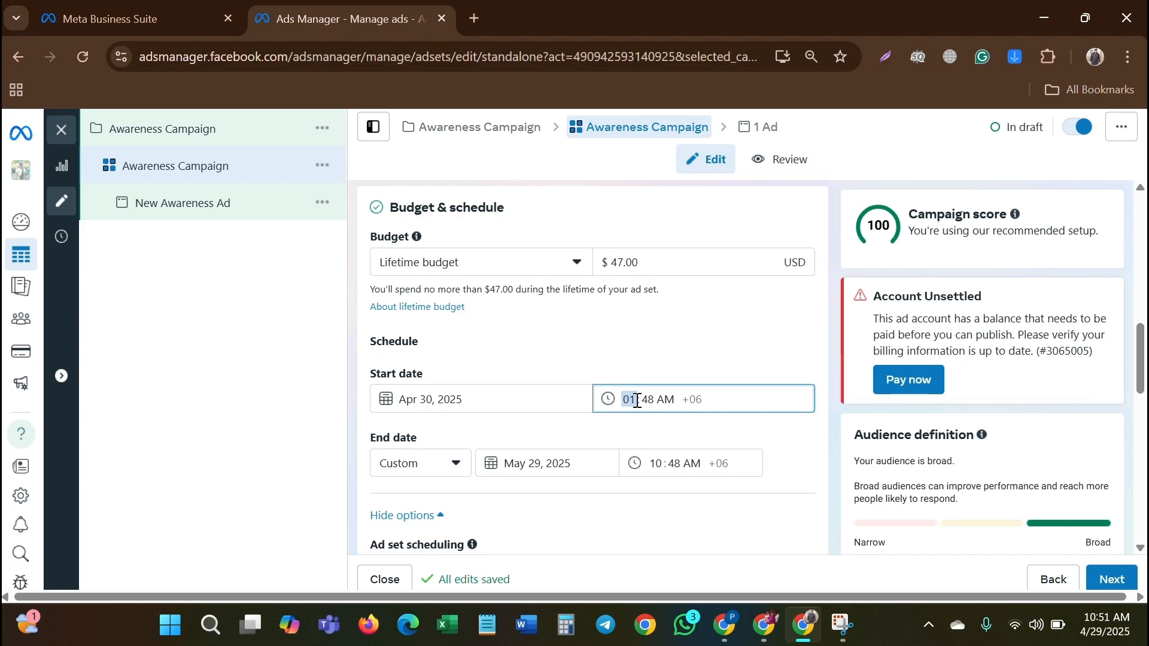
pyautogui.write('0')
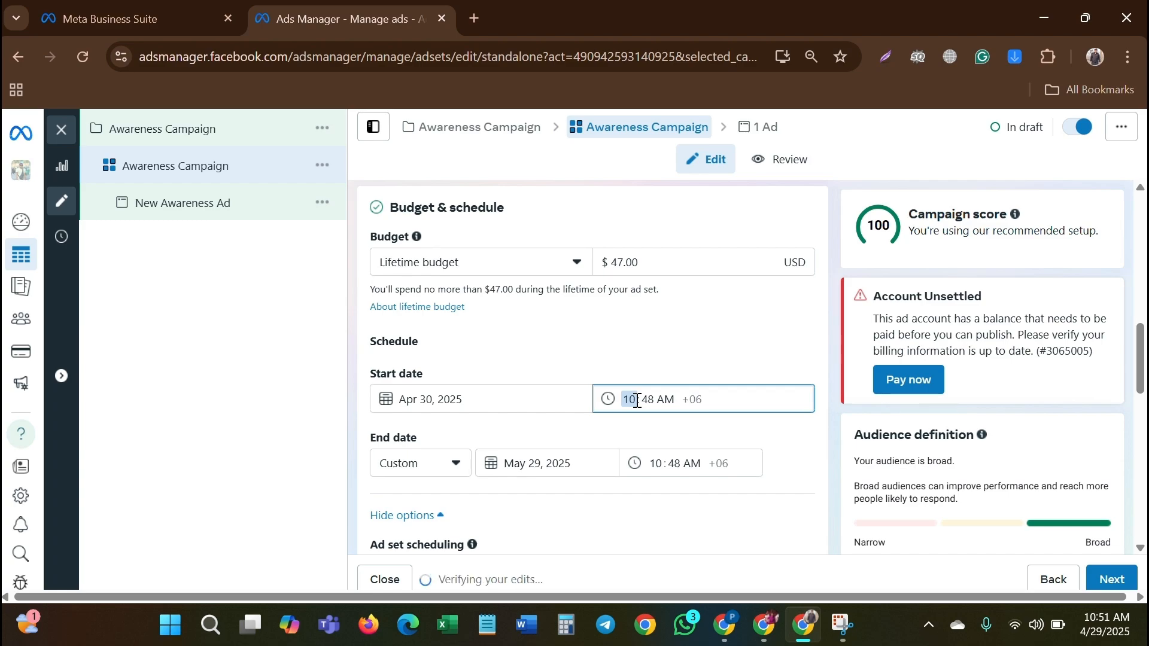
pyautogui.click(645, 400)
pyautogui.write('00')
# Keep the custom end date option and set the ad set to end on May 9, 2025 at 12:00 PM.
pyautogui.click(402, 472)
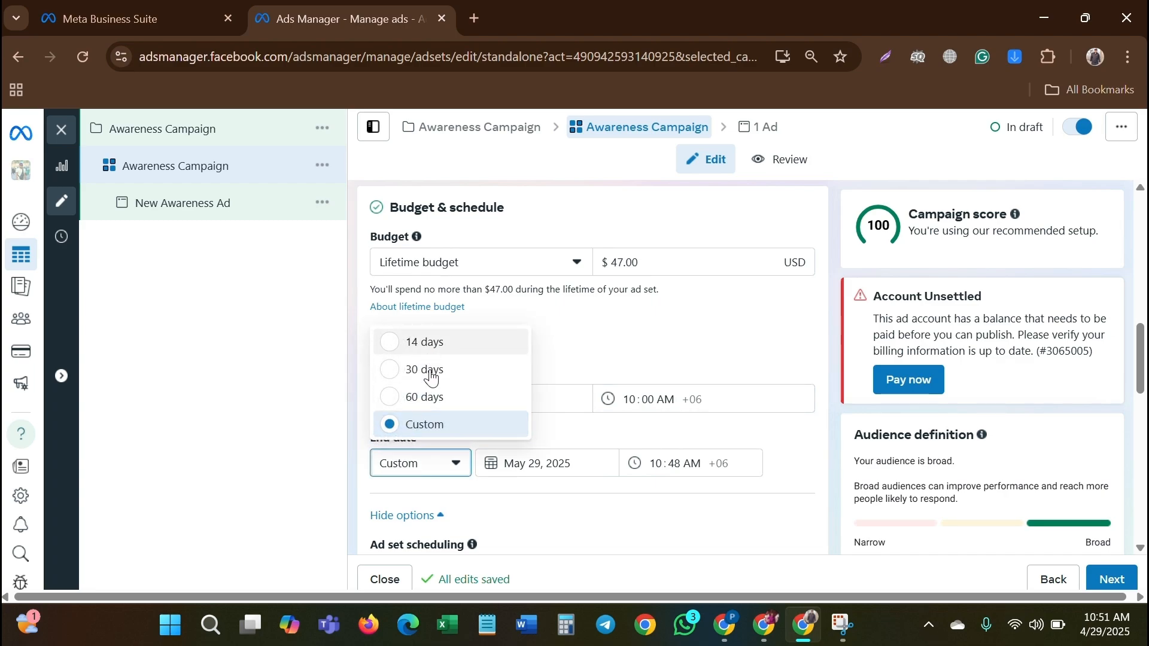
pyautogui.click(413, 469)
pyautogui.click(527, 470)
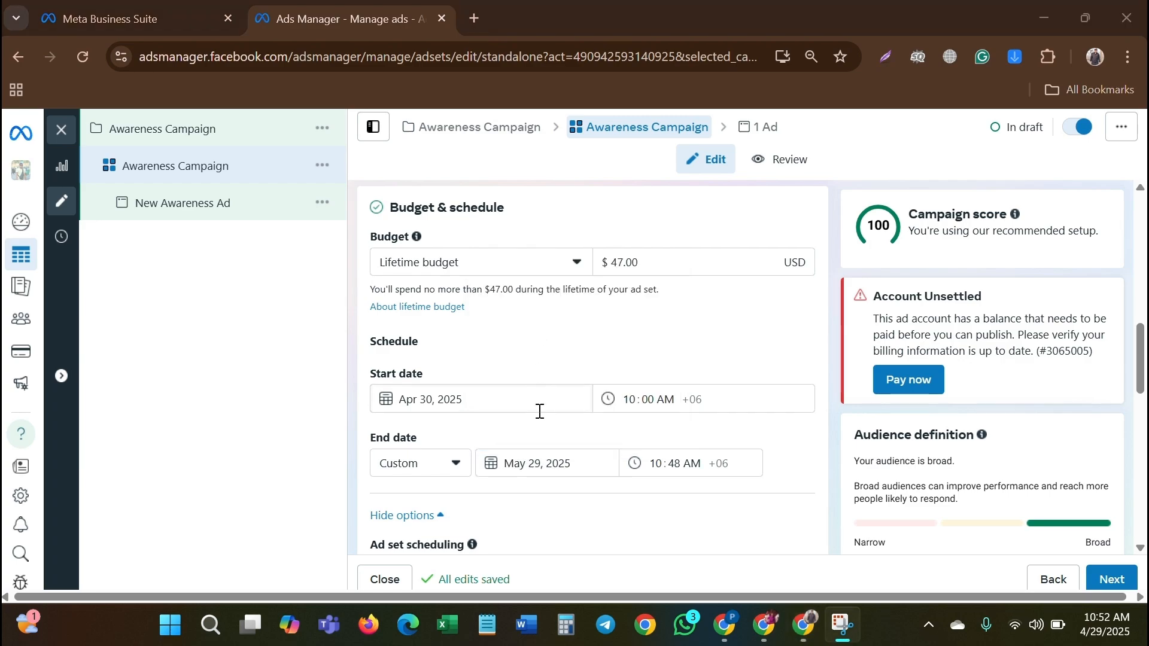
pyautogui.click(547, 467)
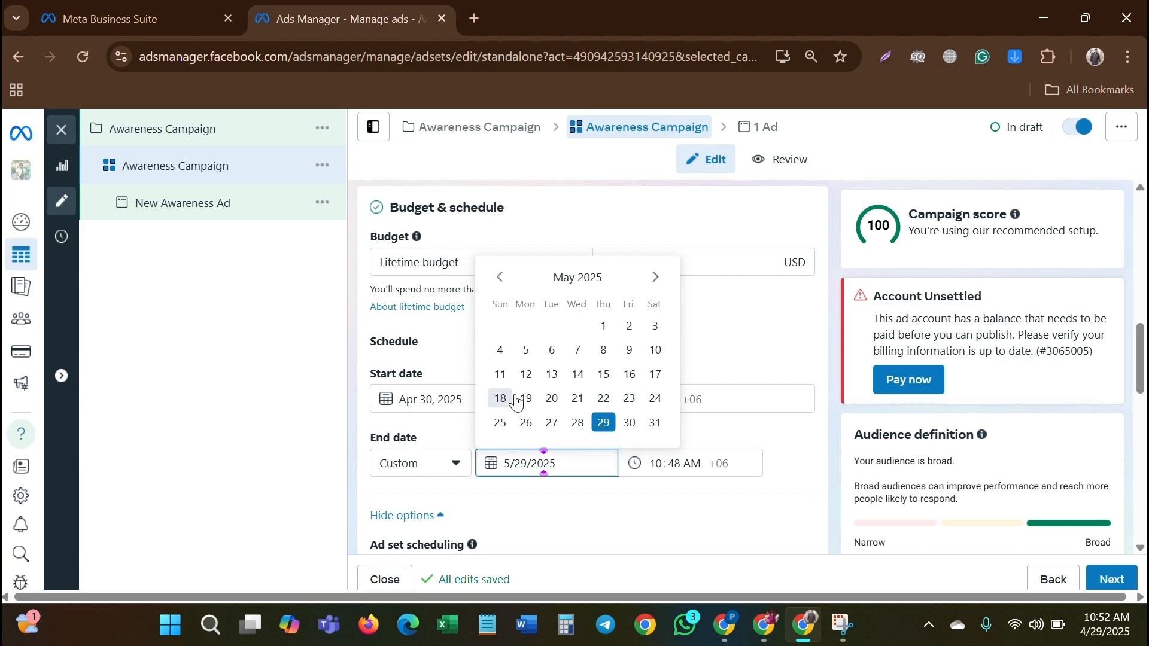
pyautogui.click(638, 350)
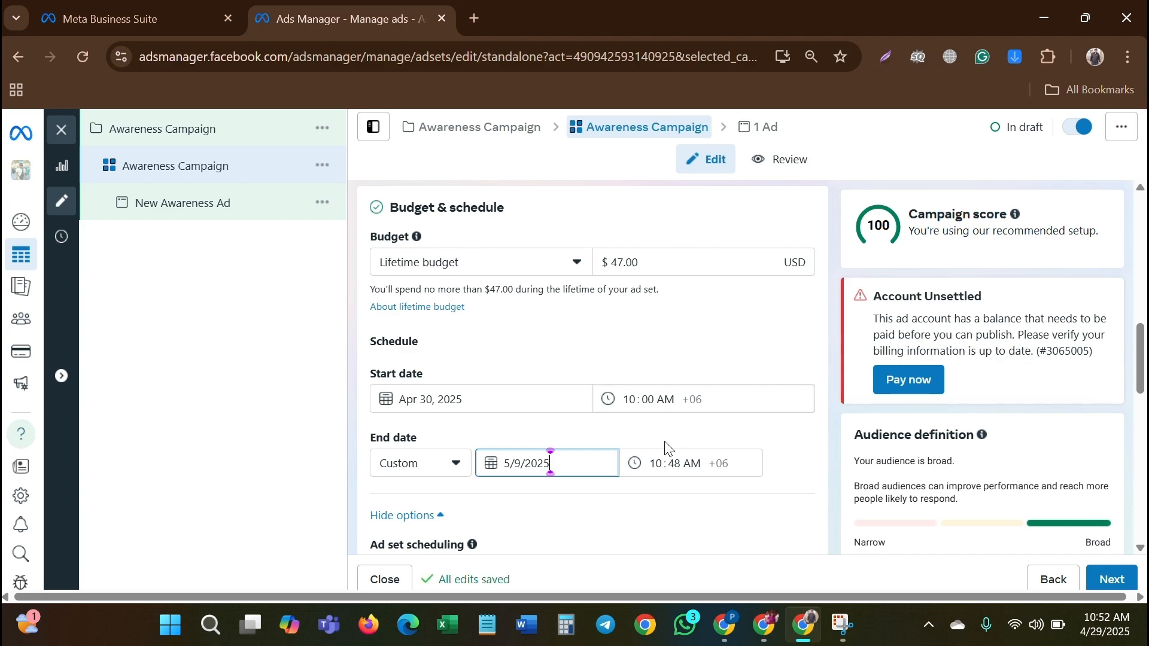
pyautogui.click(664, 465)
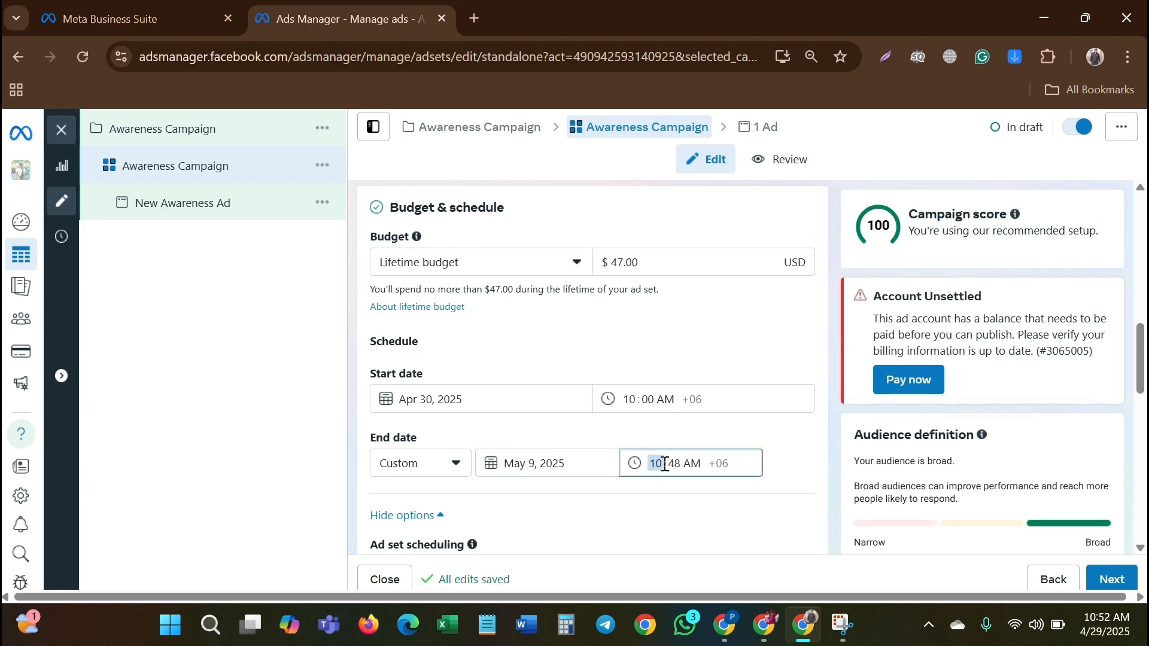
pyautogui.click(678, 465)
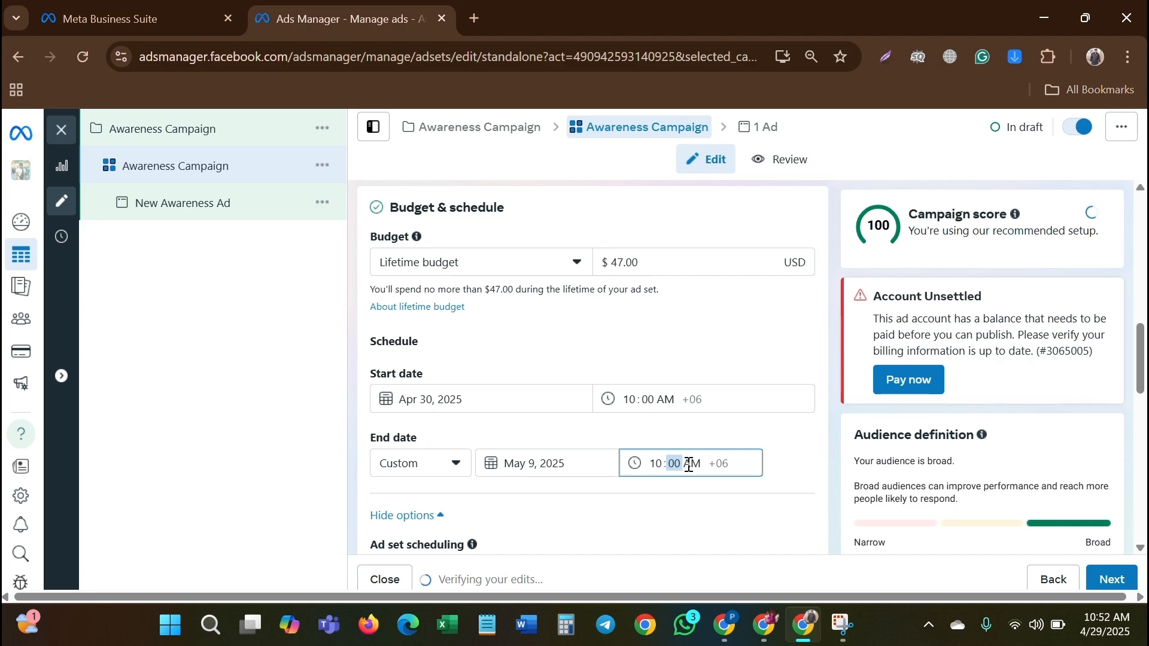
pyautogui.click(693, 465)
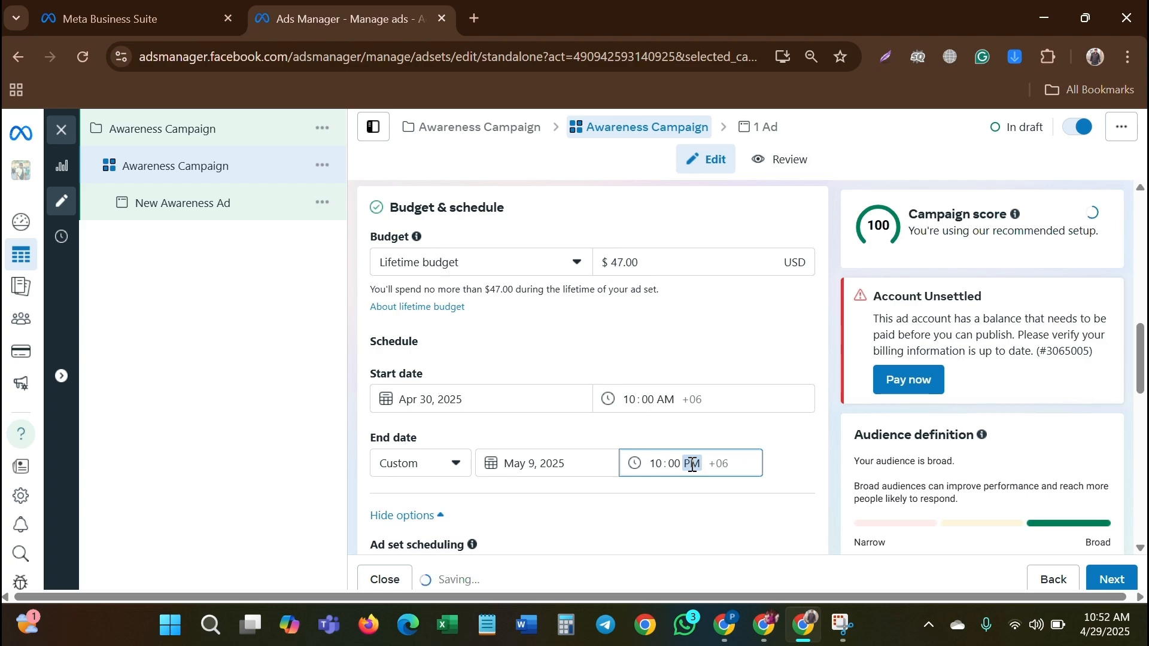
pyautogui.click(661, 466)
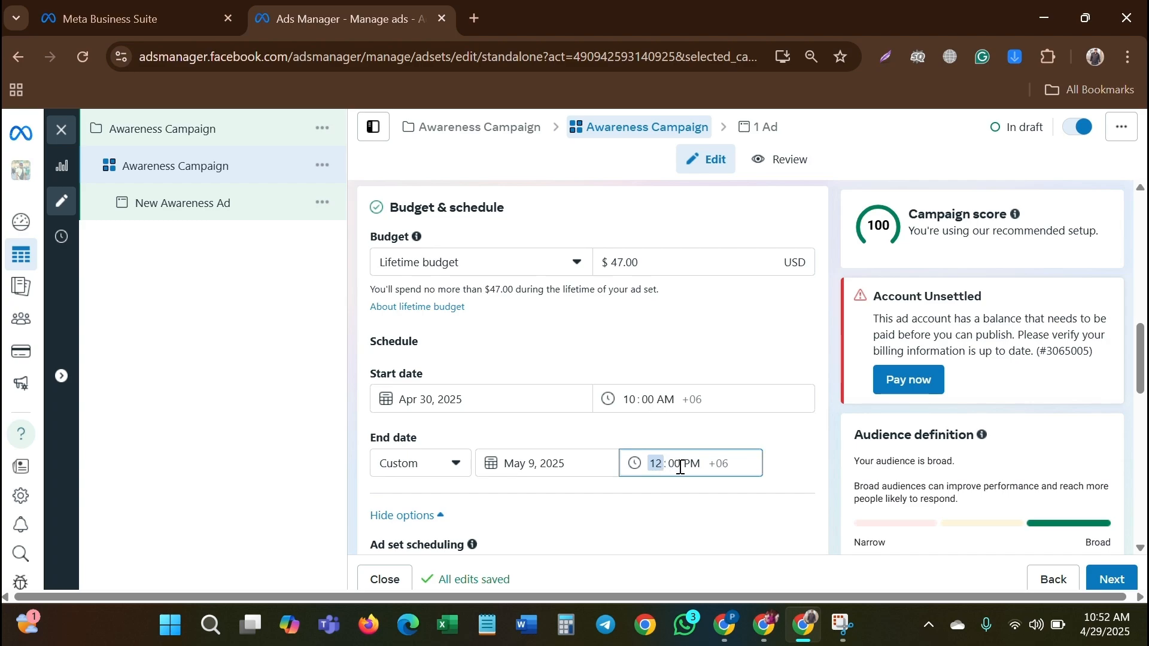
# Edit the ad set's audience locations and replace Bangladesh with the city Mirpur, Dhaka, Dhaka Division.
pyautogui.scroll(-1, 682, 467)
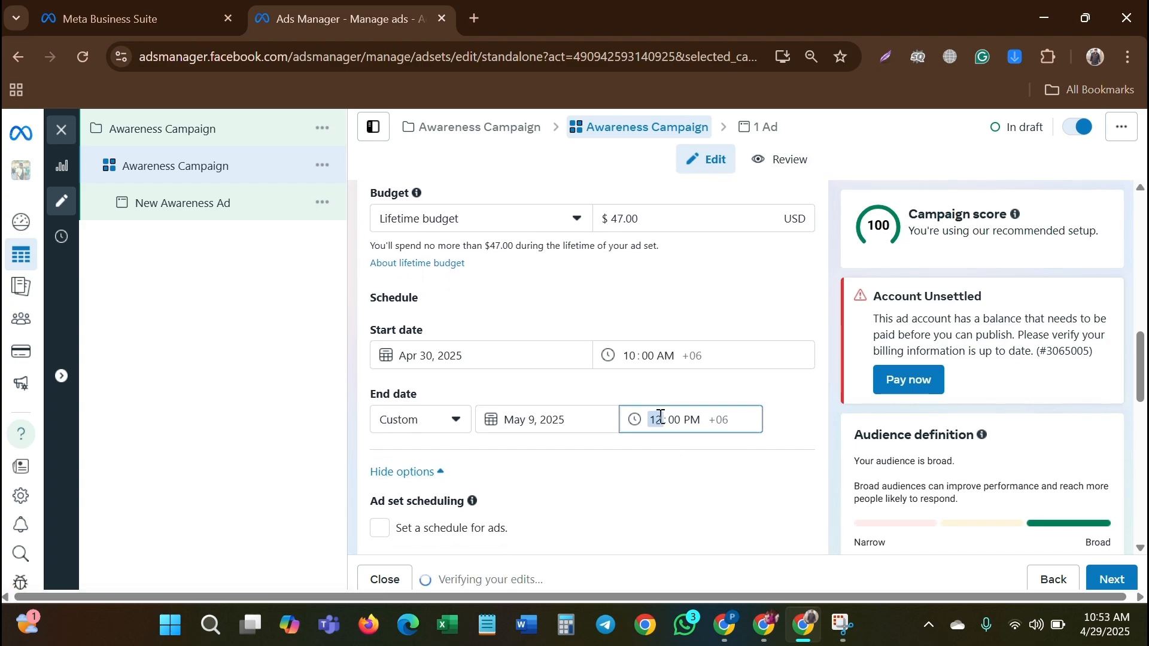
pyautogui.scroll(-3, 586, 430)
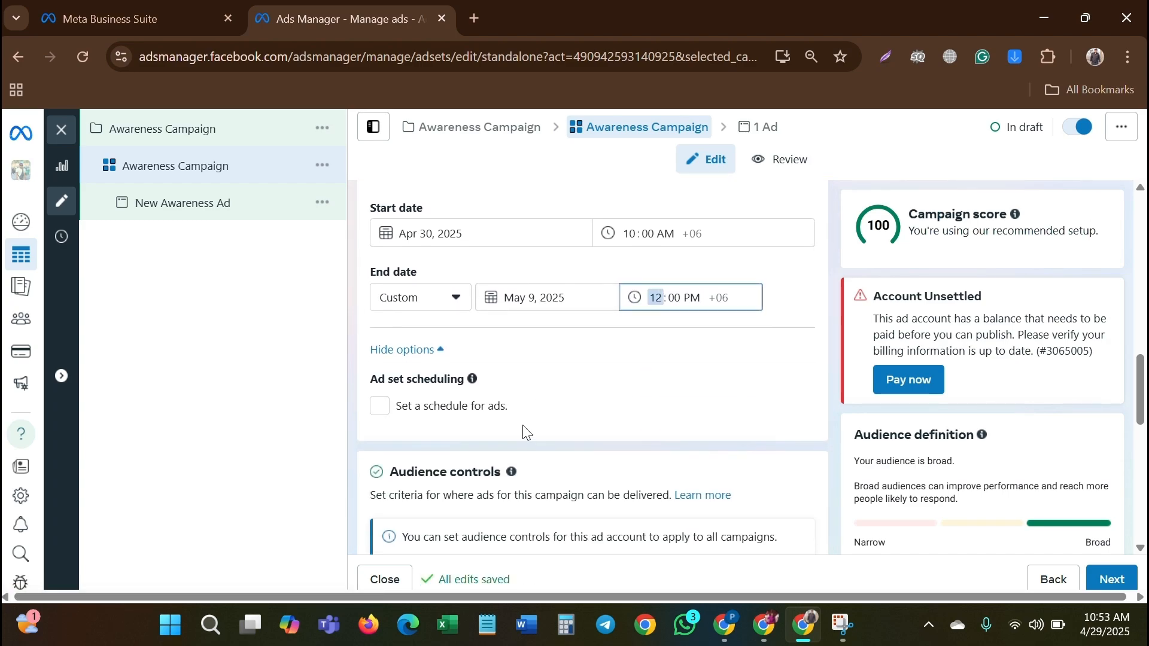
pyautogui.scroll(-2, 482, 426)
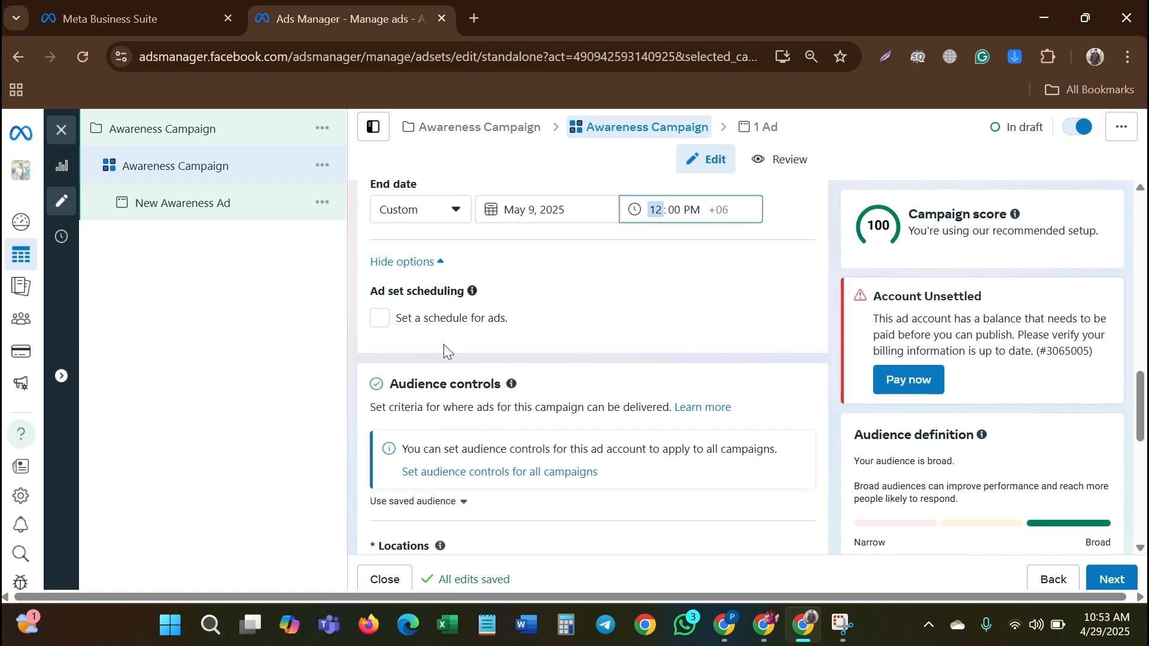
pyautogui.scroll(-5, 443, 344)
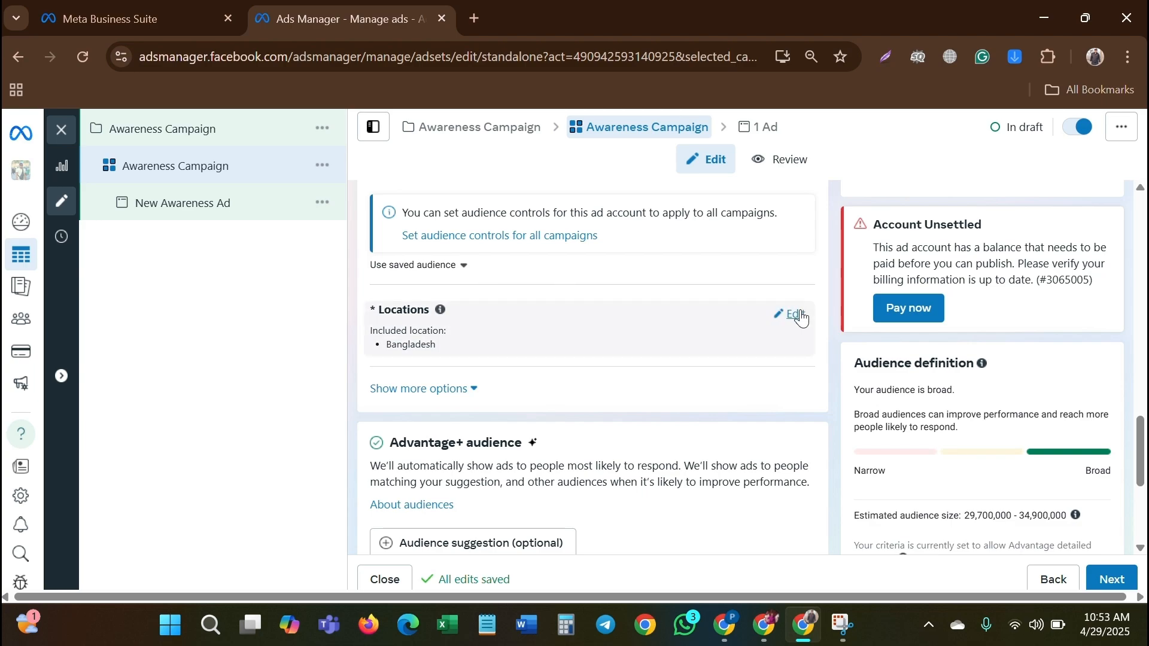
pyautogui.click(795, 314)
pyautogui.scroll(-2, 590, 398)
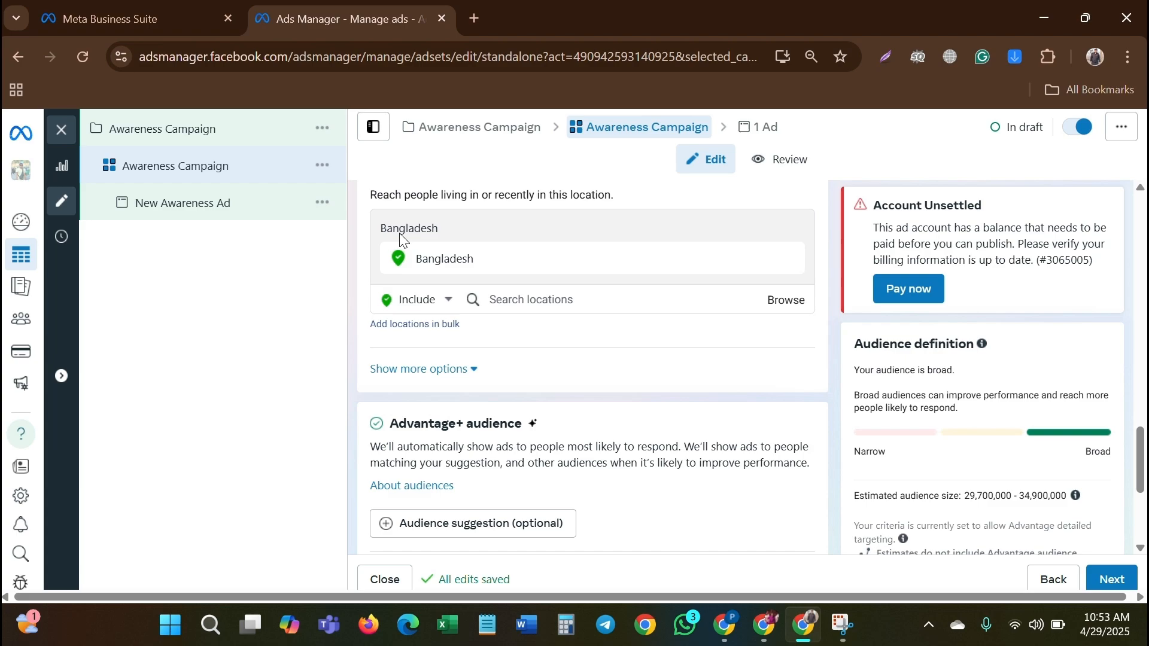
pyautogui.click(787, 303)
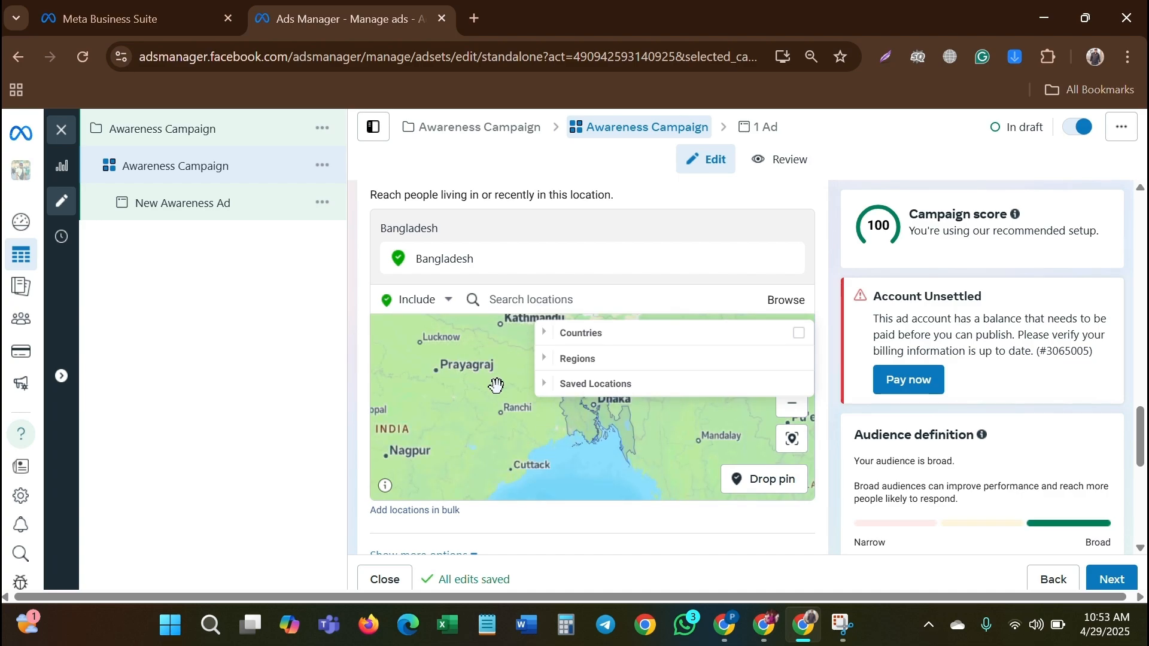
pyautogui.click(526, 299)
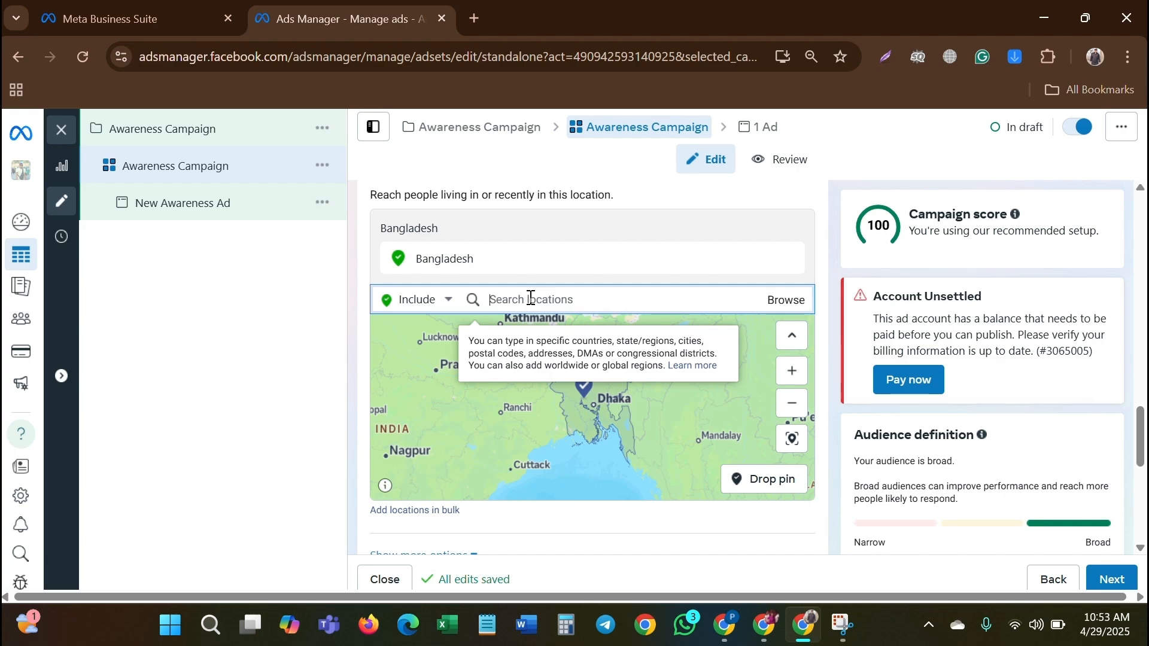
pyautogui.write('m')
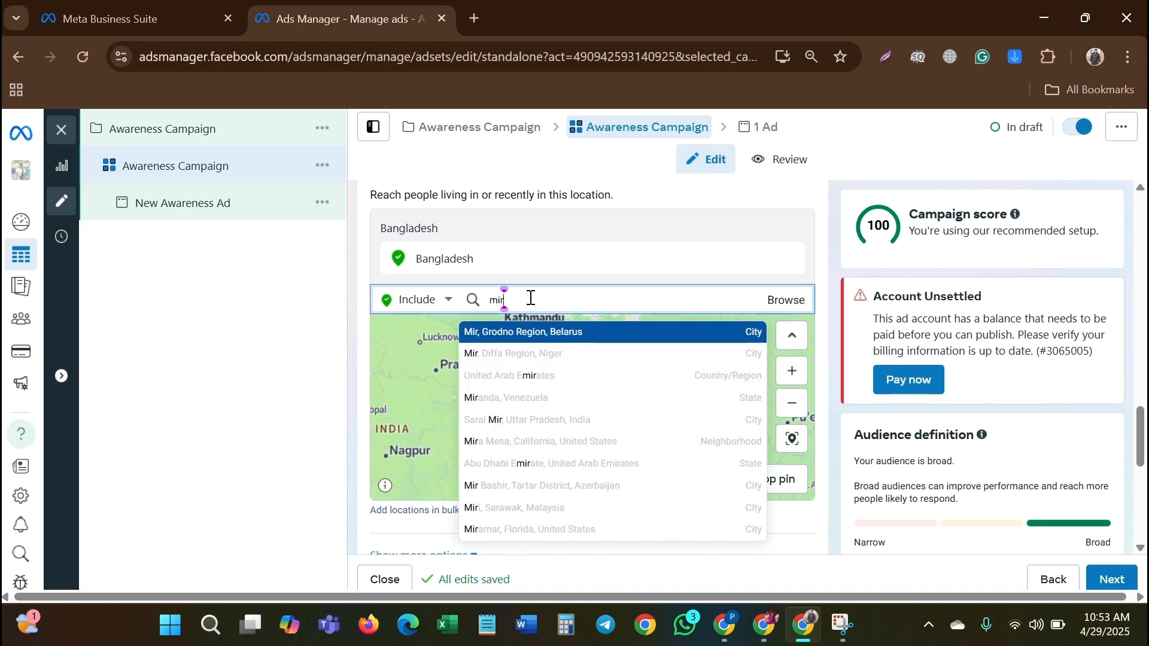
pyautogui.write('irpur')
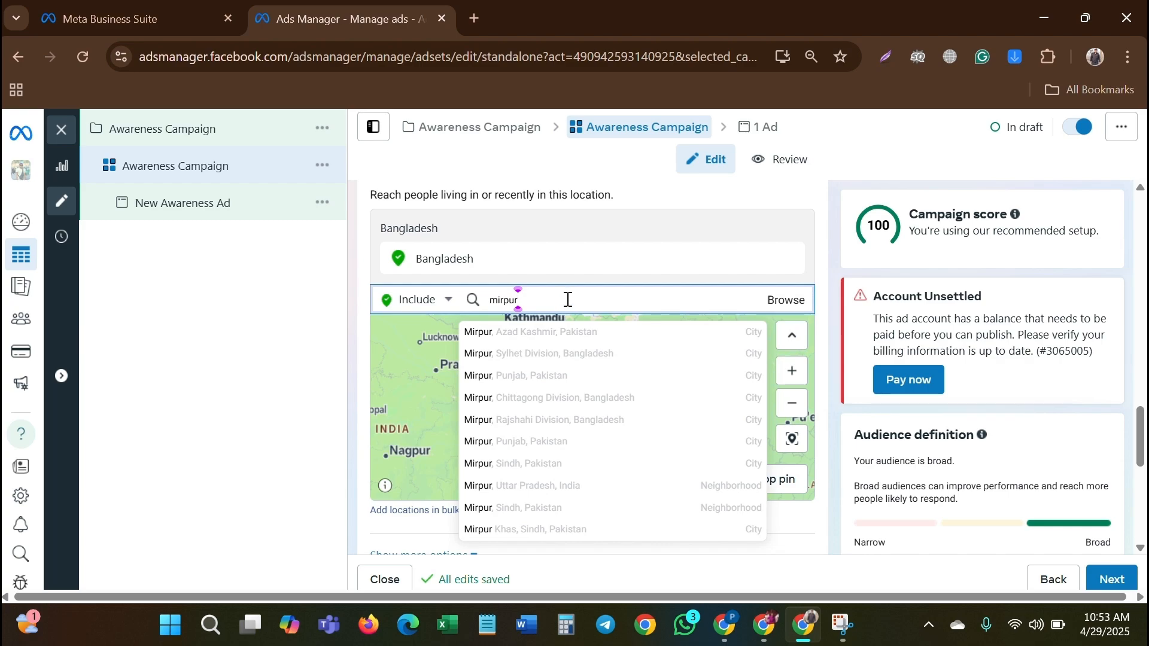
pyautogui.write('dha')
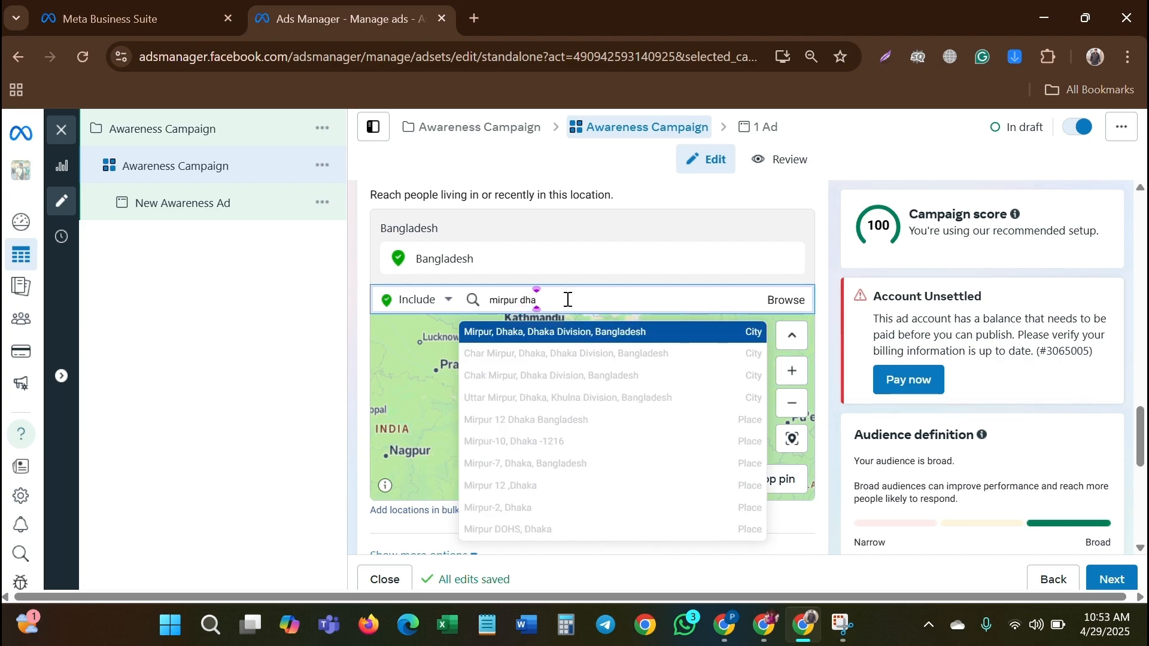
pyautogui.click(577, 333)
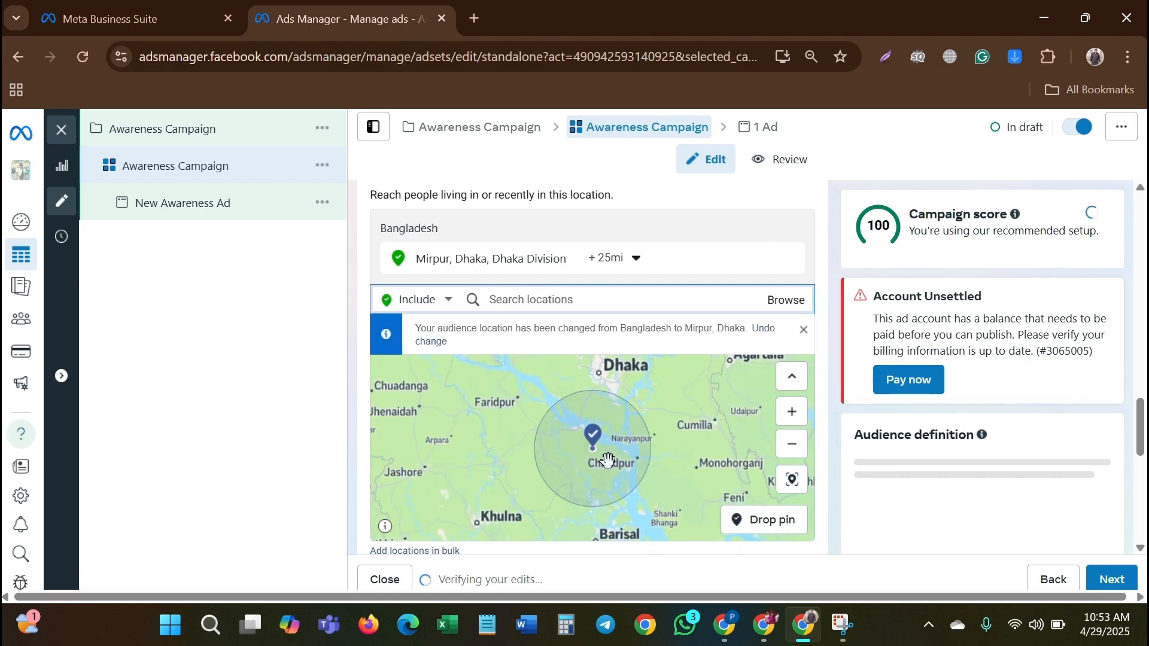
# Try a 50 mi radius around the Mirpur location, then reduce it to 29 mi.
pyautogui.click(620, 268)
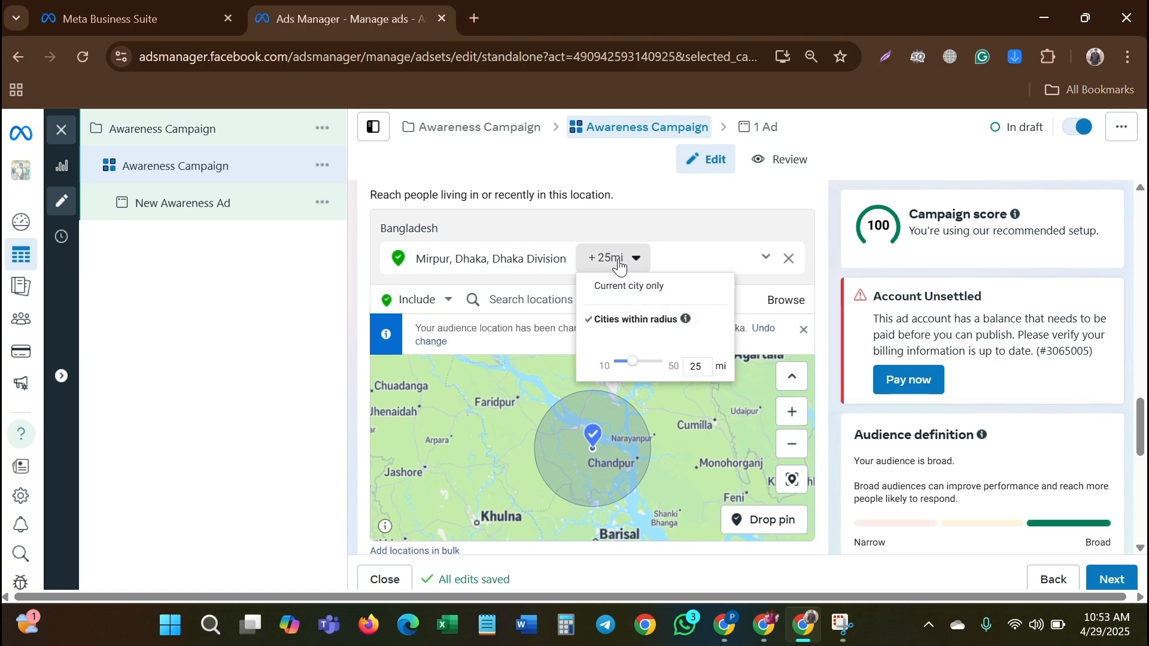
pyautogui.click(635, 260)
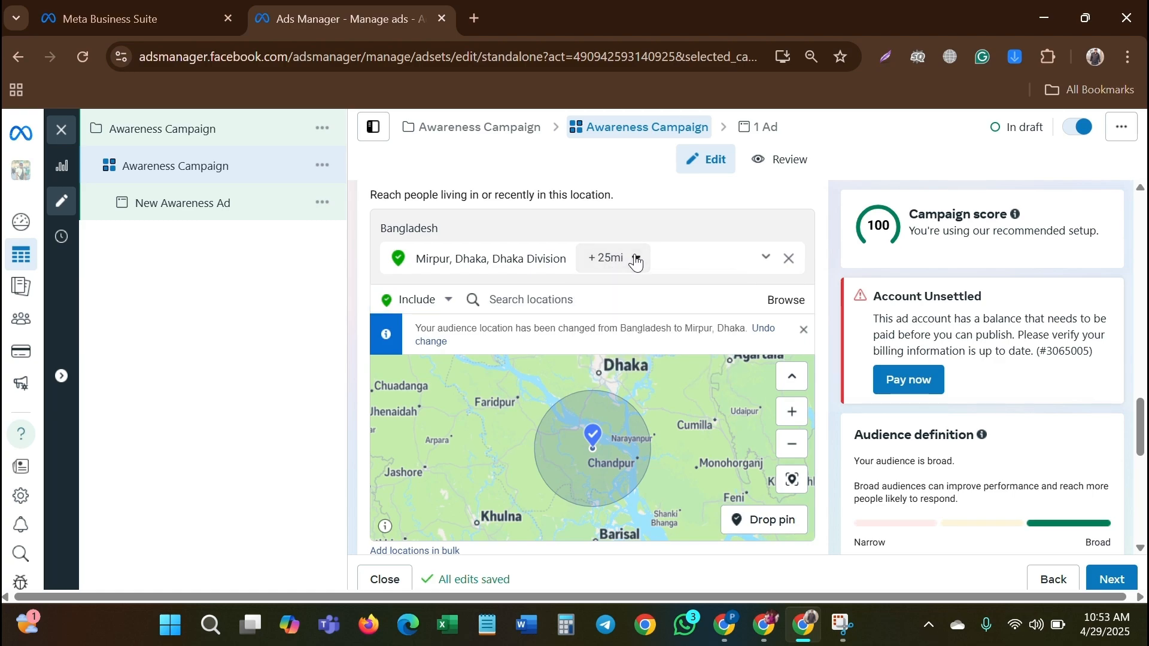
pyautogui.click(638, 262)
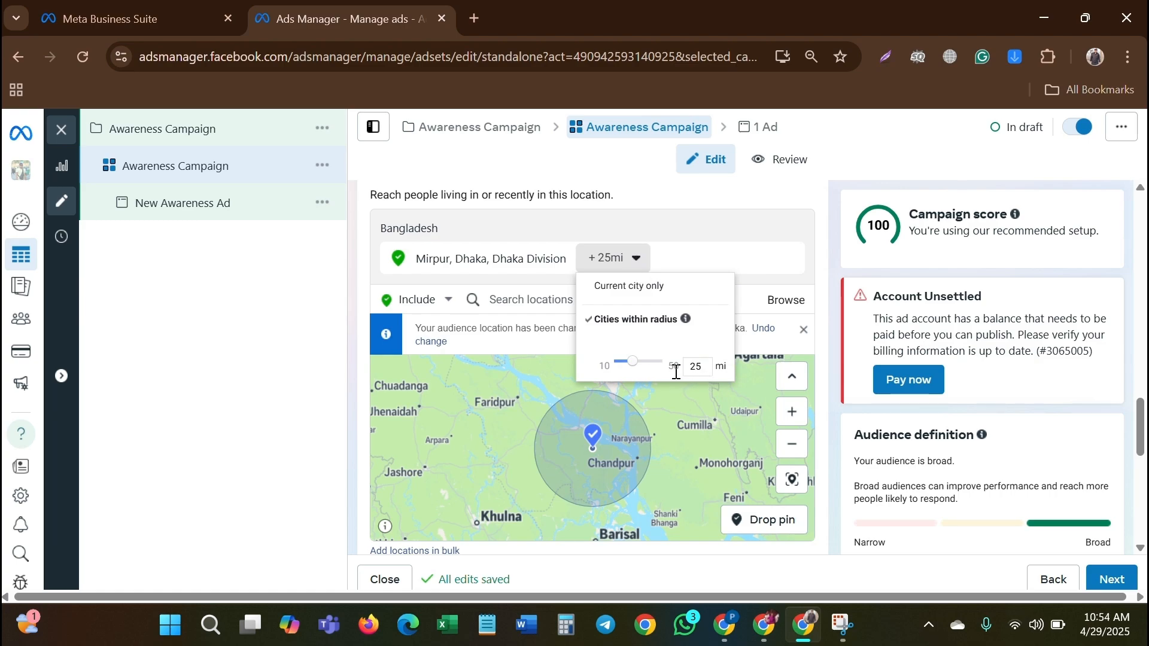
pyautogui.moveTo(637, 364); pyautogui.dragTo(670, 360)
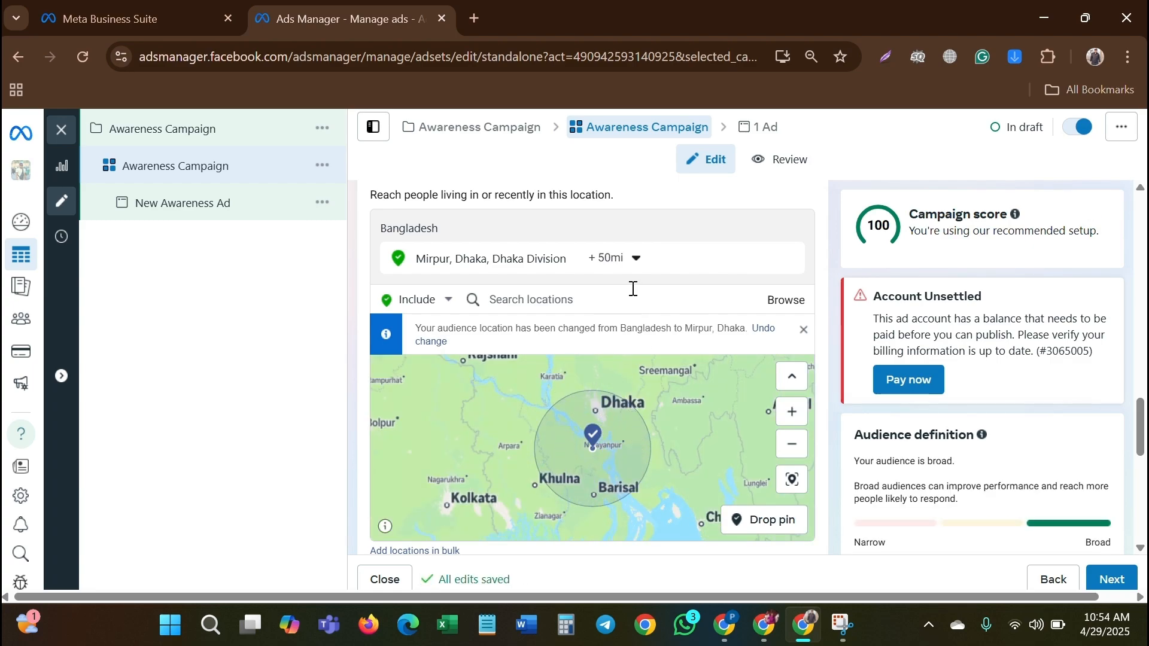
pyautogui.click(630, 265)
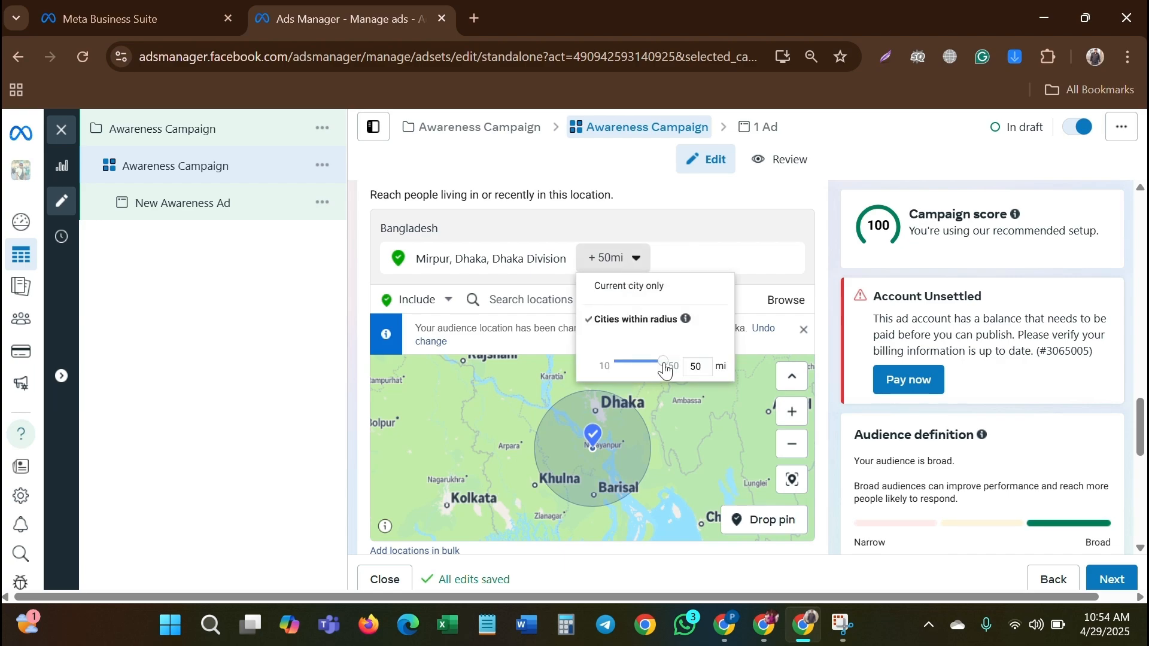
pyautogui.moveTo(664, 366); pyautogui.dragTo(639, 360)
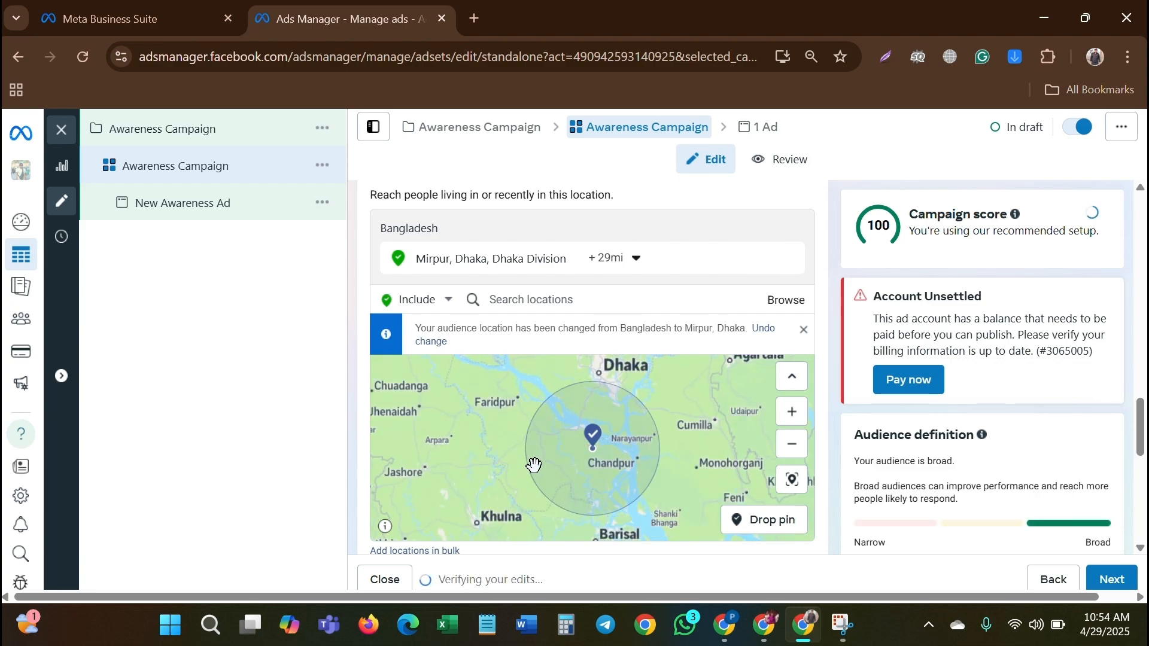
# Add Savar, Dhaka Division, Bangladesh as a second included location and check both areas on the map.
pyautogui.scroll(3, 534, 465)
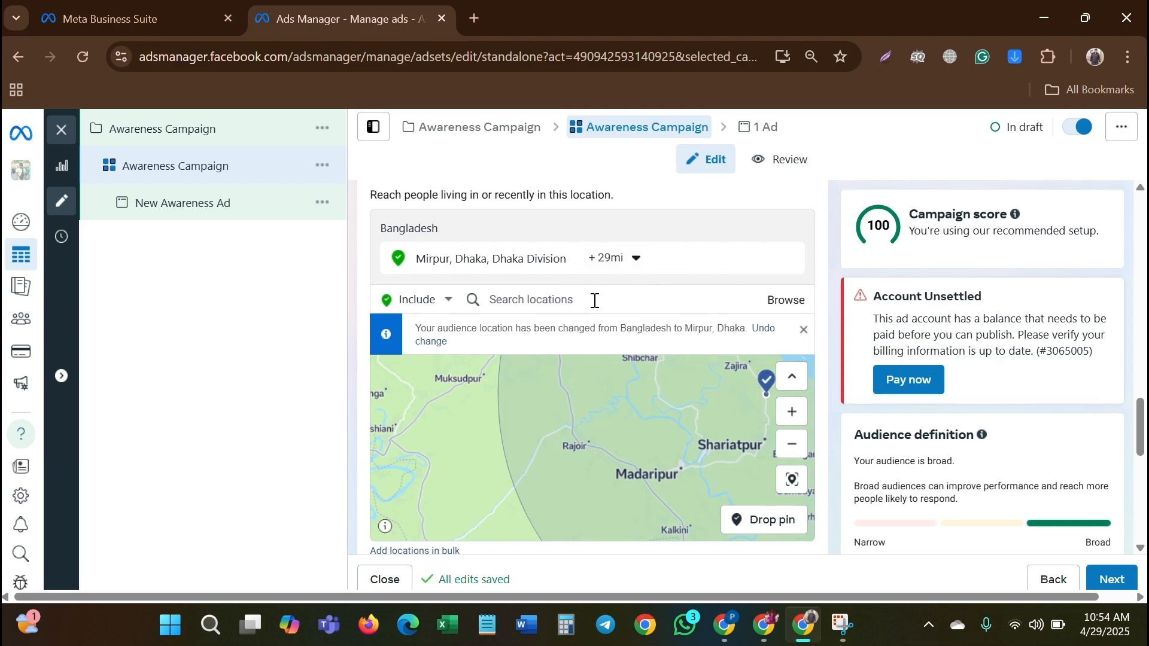
pyautogui.click(554, 301)
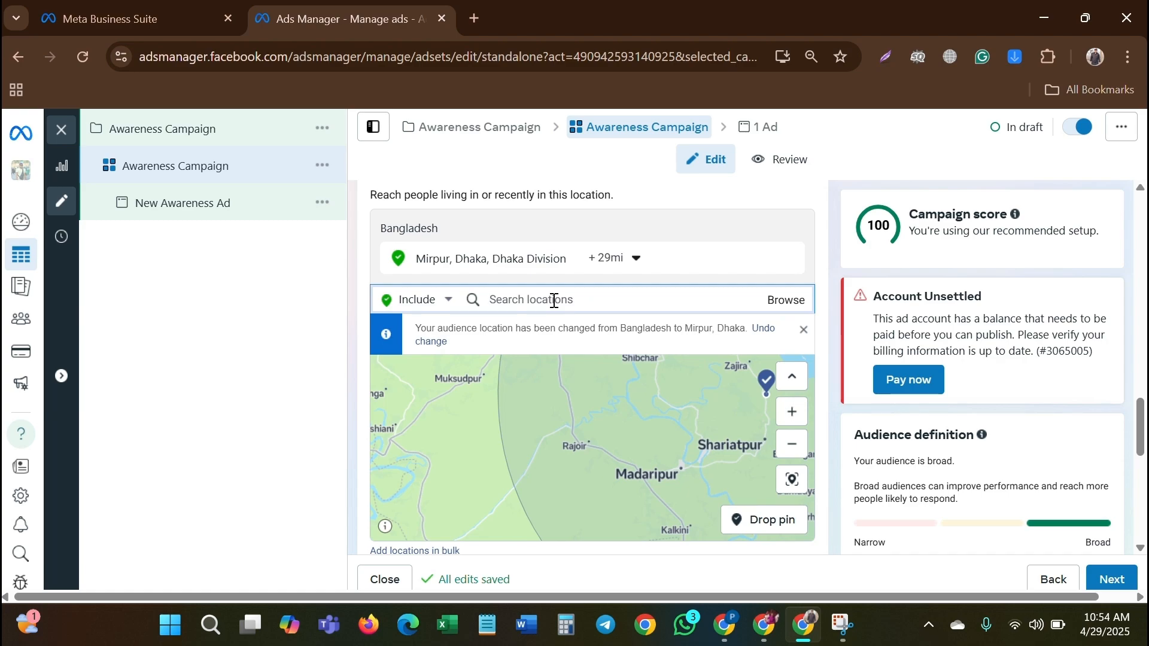
pyautogui.write('sava')
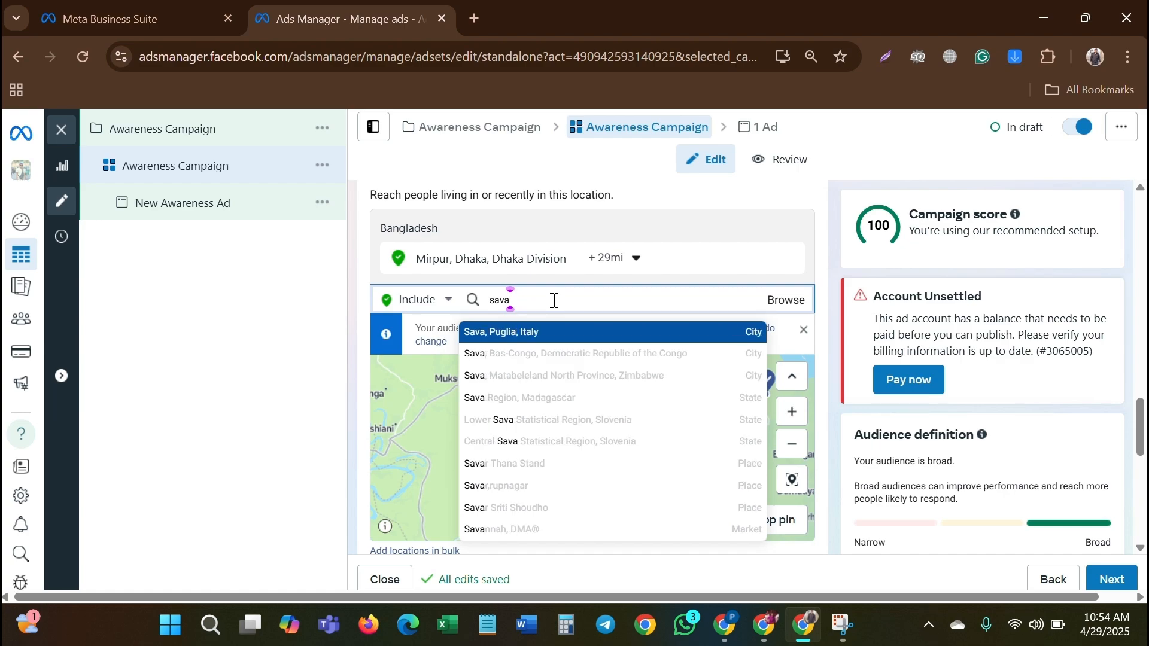
pyautogui.write('r dha')
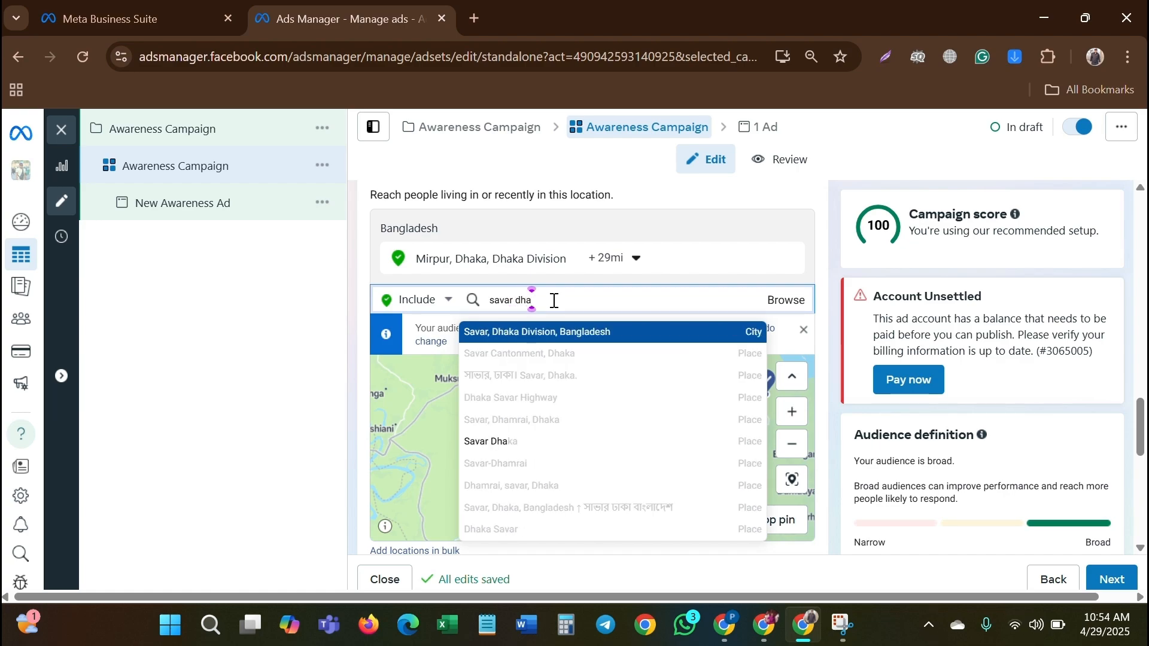
pyautogui.click(560, 334)
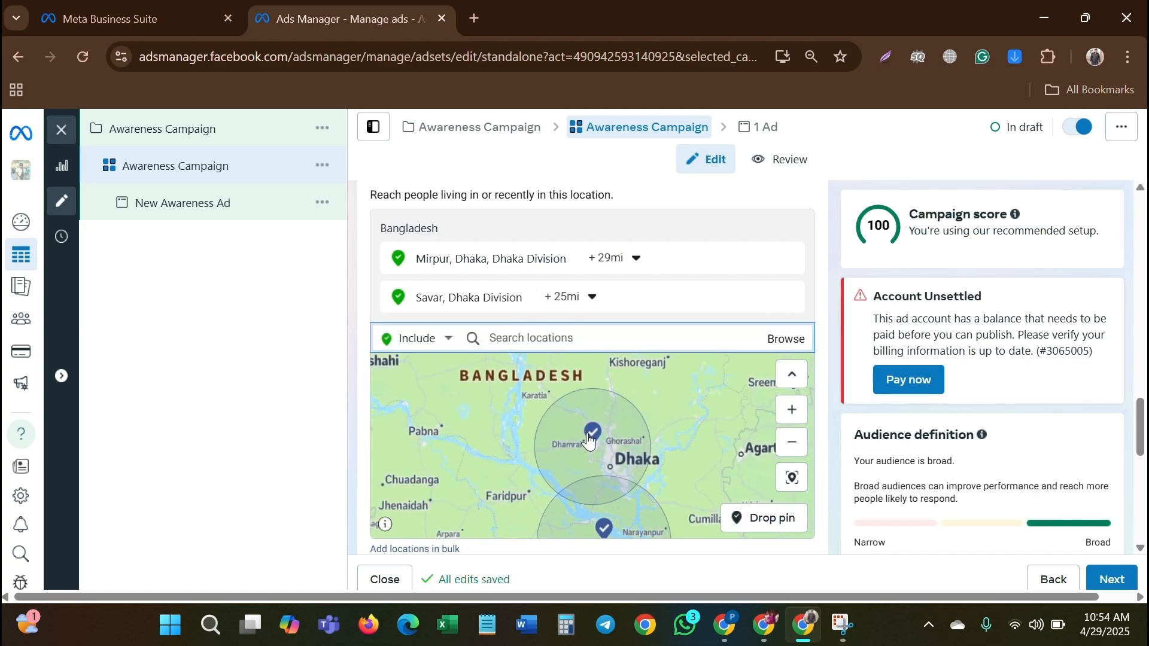
pyautogui.scroll(-2, 657, 429)
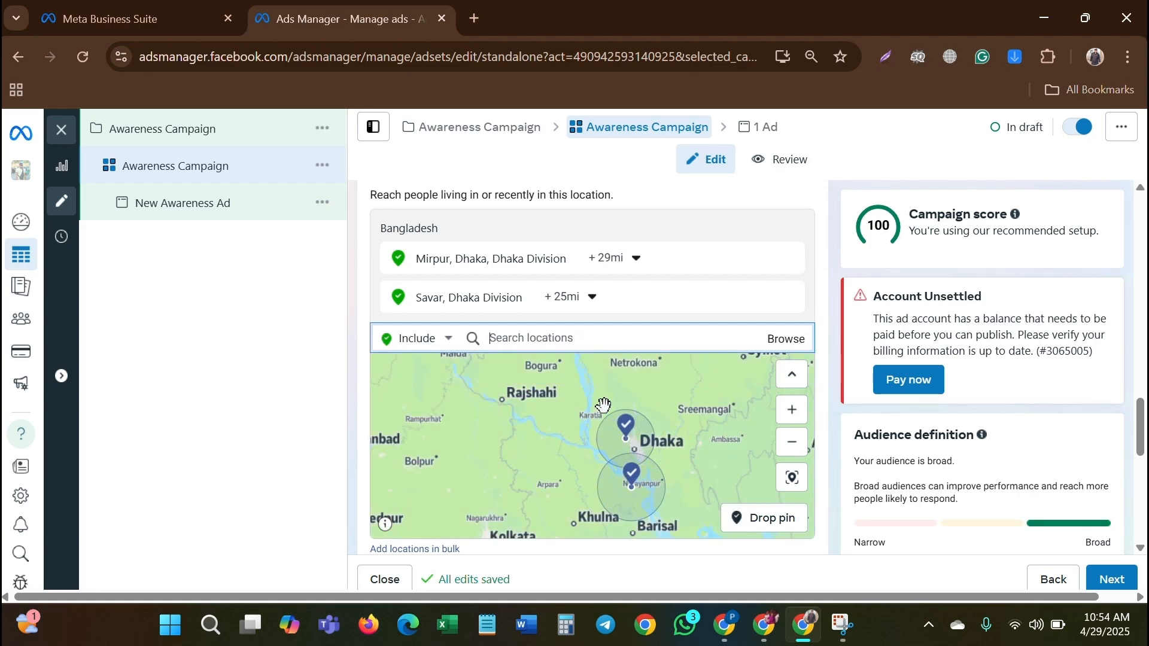
# Review the settings below the location map, including the ad set's Advantage+ audience options.
pyautogui.scroll(-2, 725, 309)
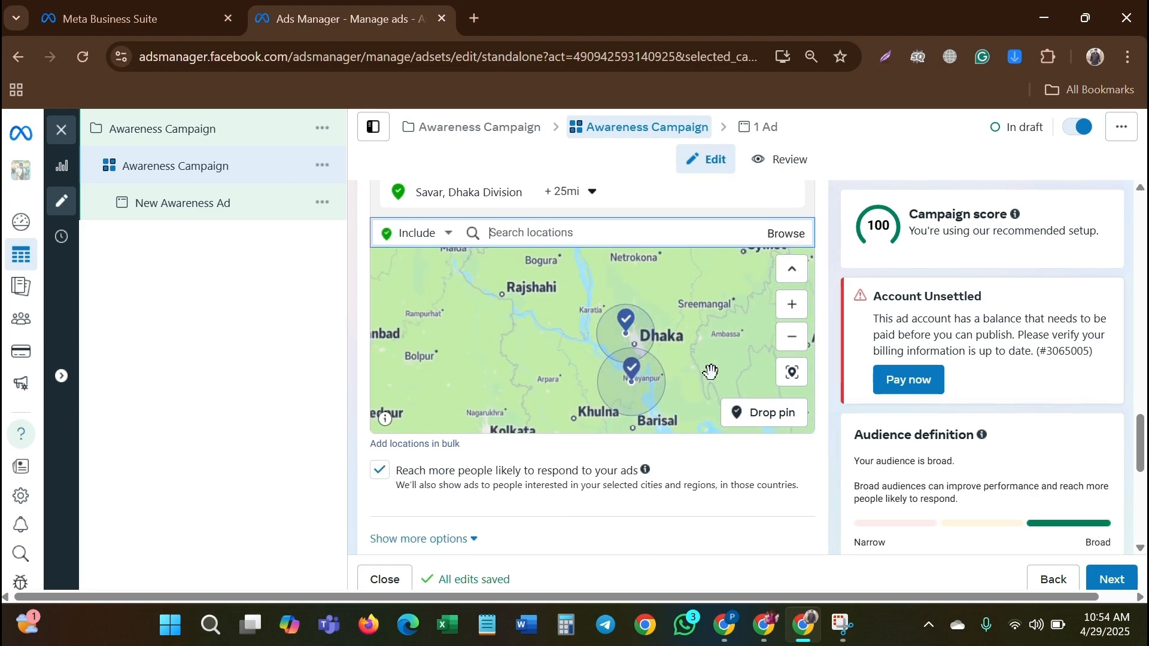
pyautogui.scroll(-2, 671, 522)
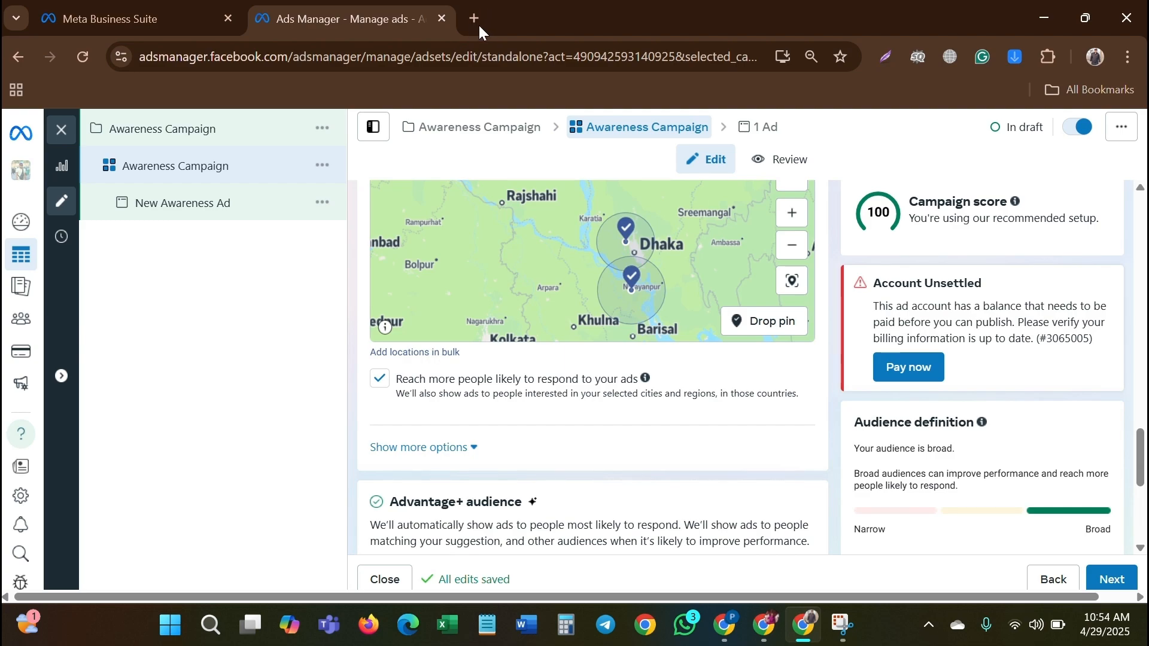
pyautogui.scroll(-3, 526, 405)
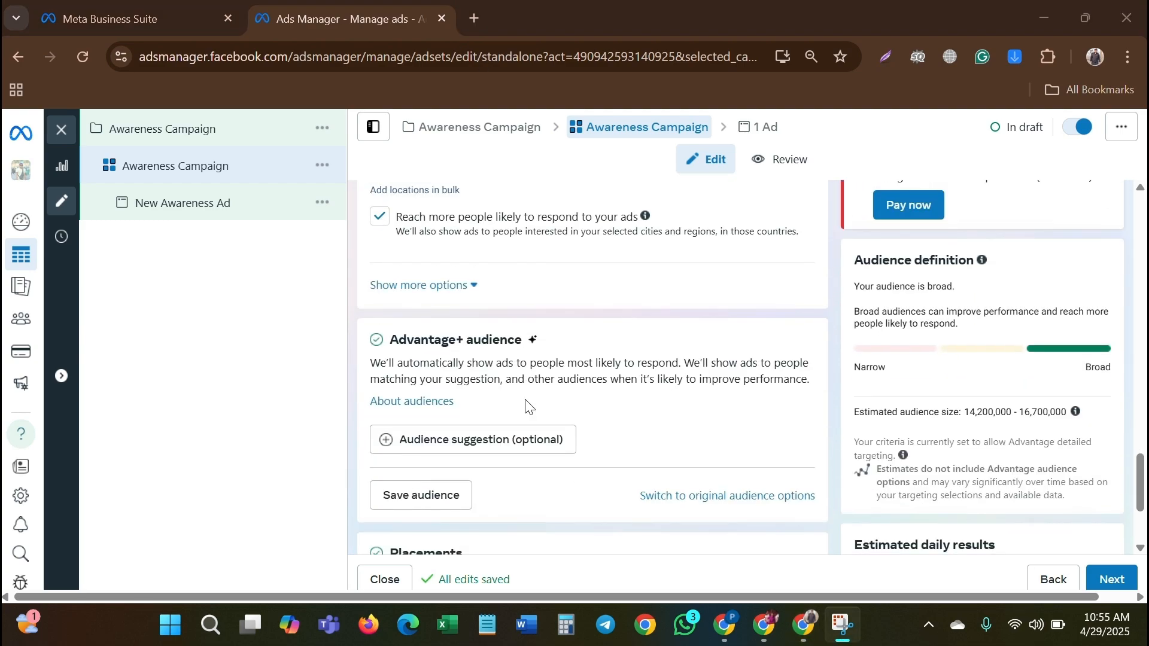
pyautogui.scroll(-1, 527, 405)
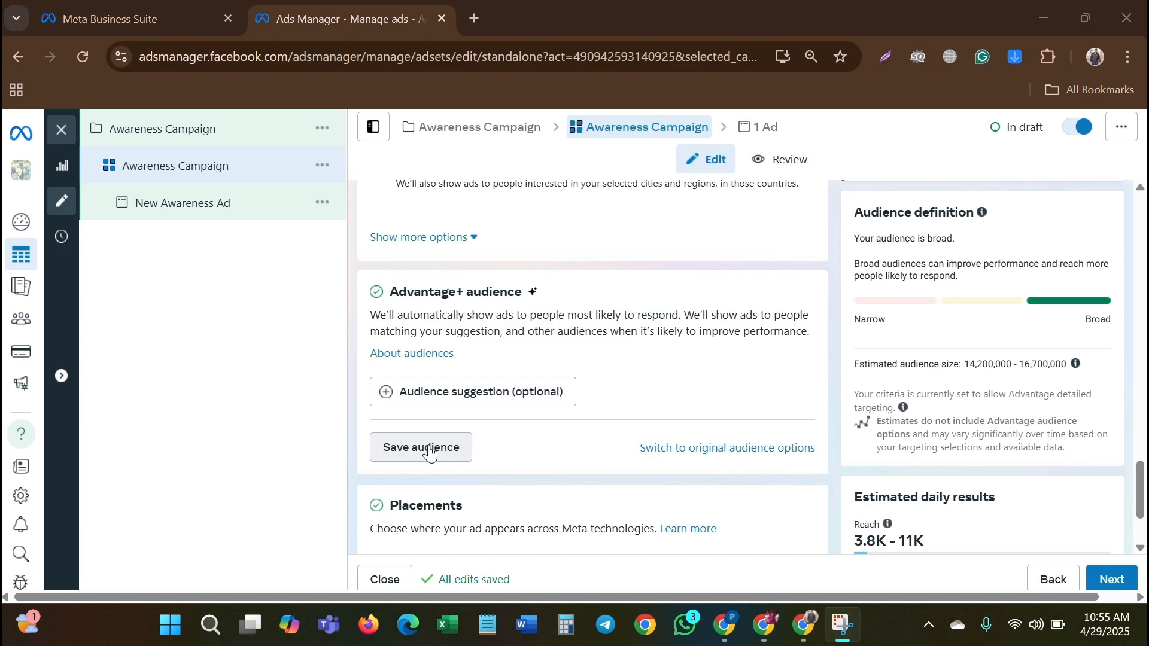
# Check the Save audience summary without saving, and expand the optional audience suggestion settings under Advantage+ audience.
pyautogui.click(450, 447)
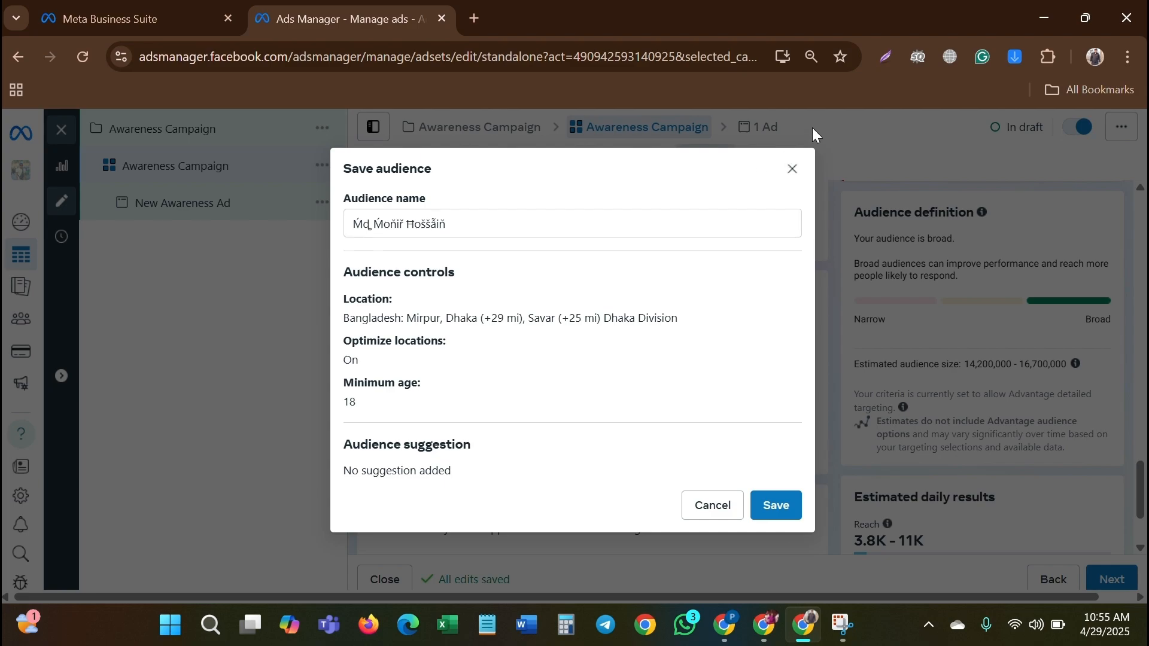
pyautogui.click(793, 169)
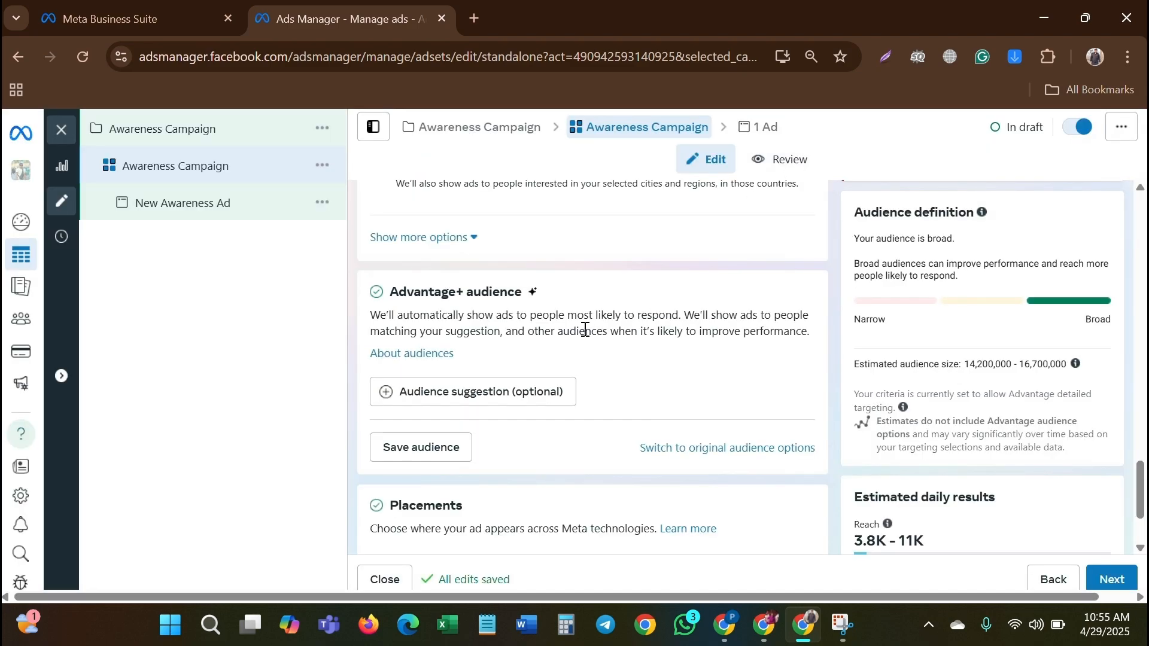
pyautogui.click(414, 355)
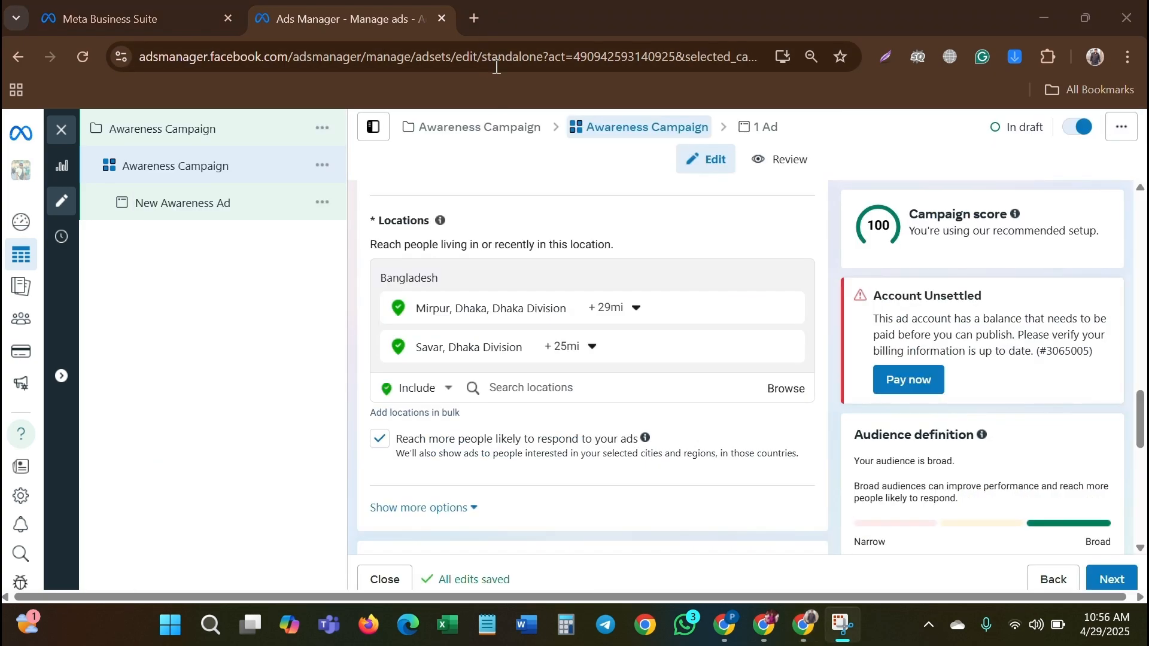
pyautogui.scroll(-5, 557, 428)
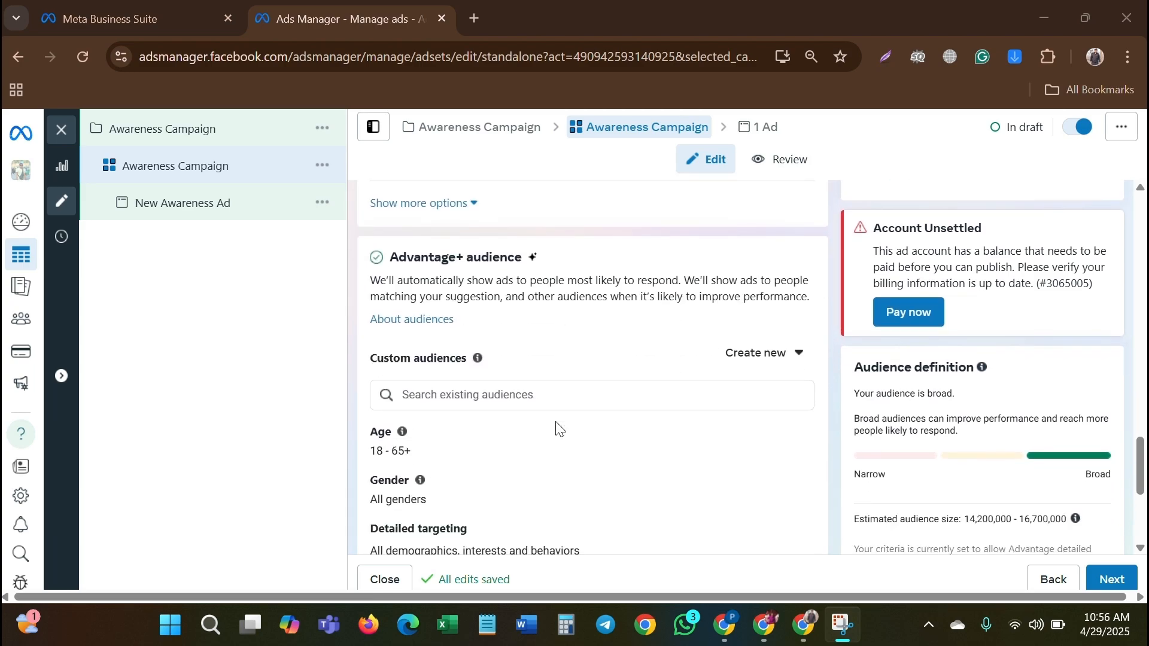
pyautogui.scroll(-1, 465, 450)
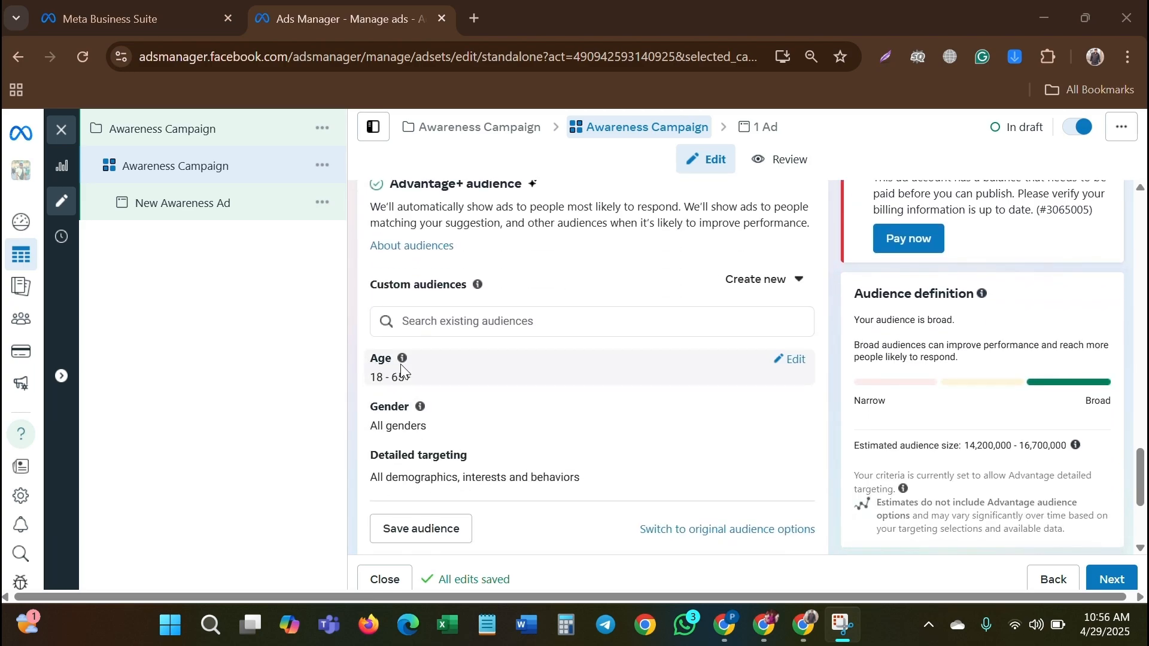
# Edit the suggested audience's age range and set the maximum age to 35.
pyautogui.moveTo(401, 360)
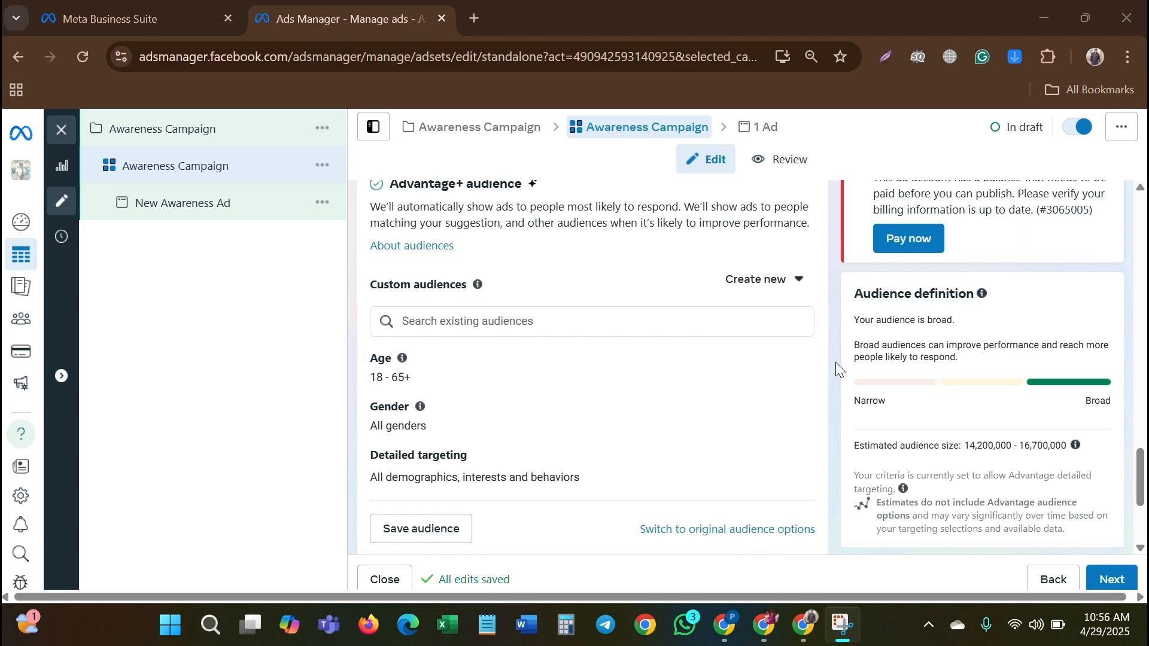
pyautogui.click(801, 365)
pyautogui.click(796, 361)
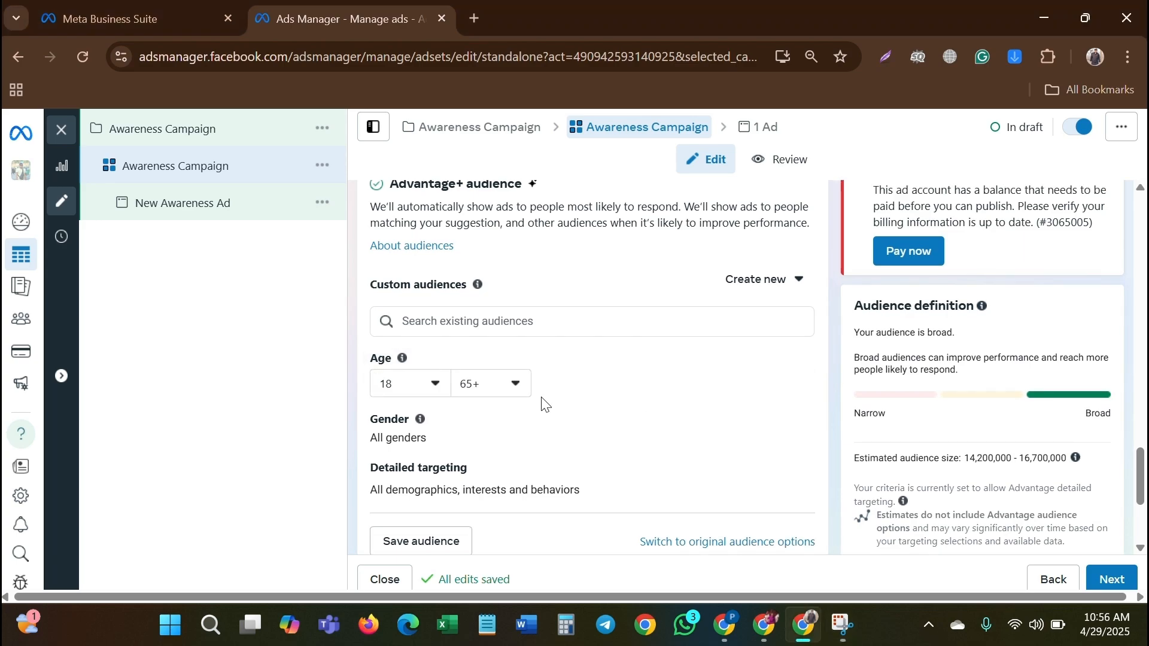
pyautogui.click(505, 390)
pyautogui.scroll(2, 515, 270)
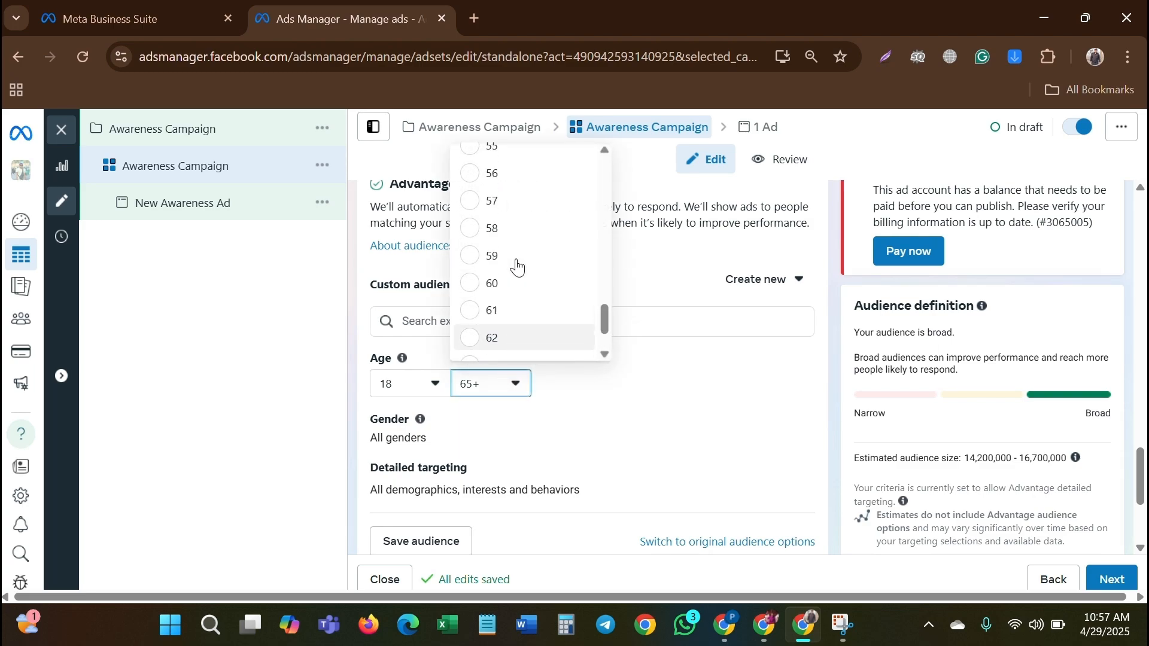
pyautogui.scroll(5, 516, 265)
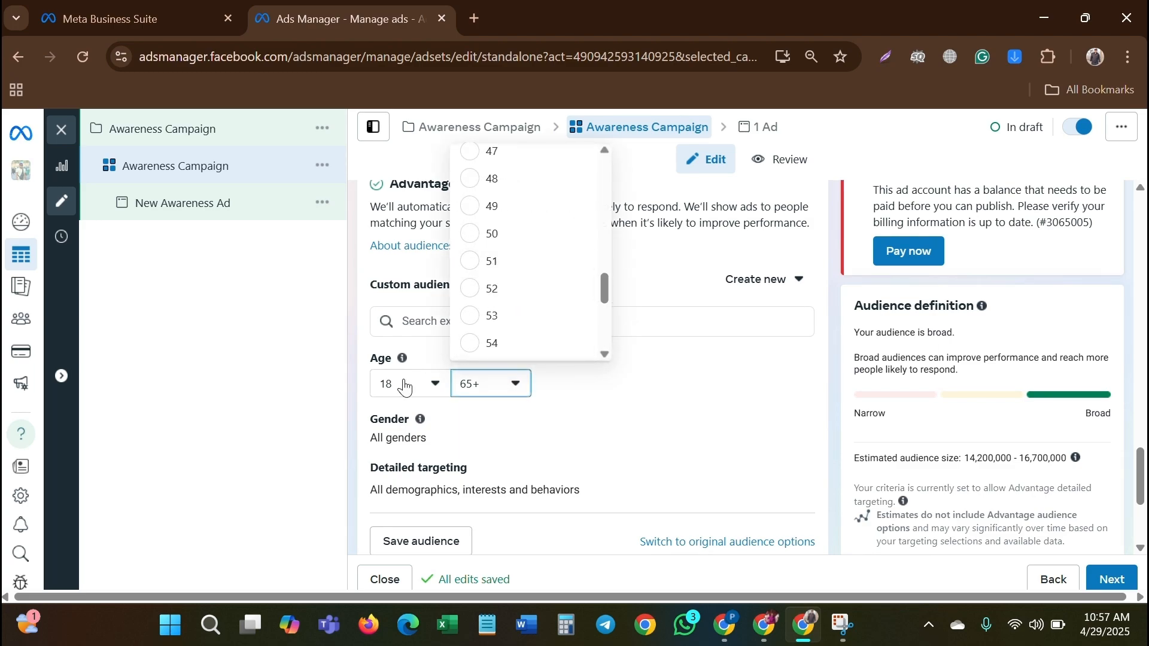
pyautogui.scroll(3, 529, 272)
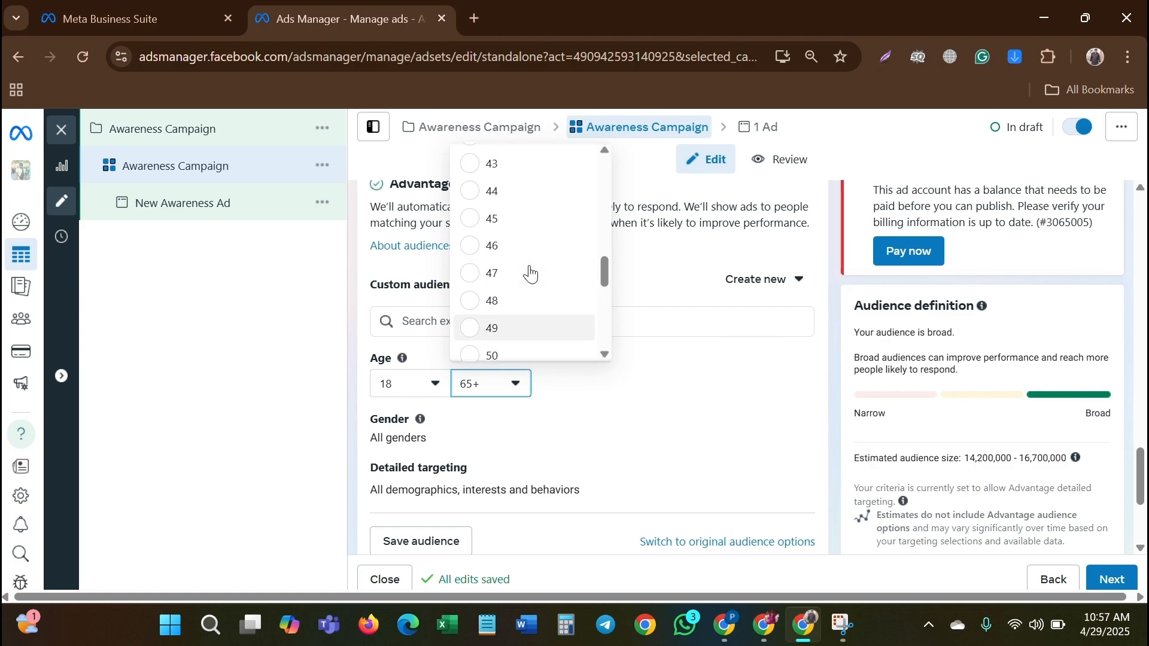
pyautogui.scroll(5, 530, 273)
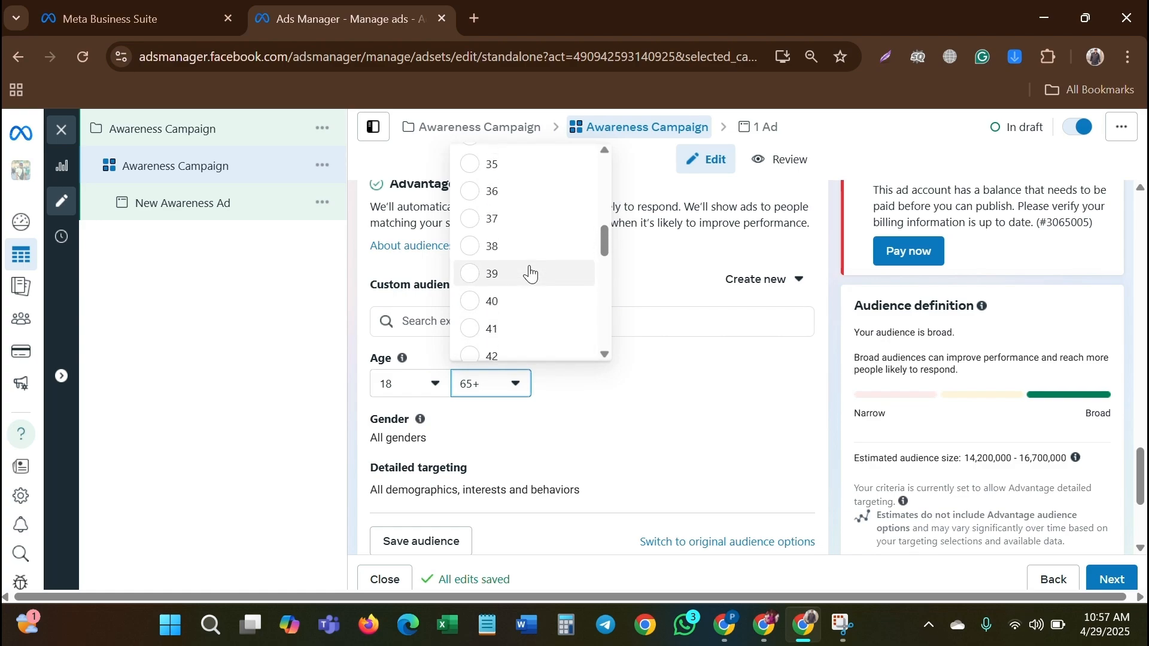
pyautogui.scroll(1, 526, 273)
pyautogui.click(497, 221)
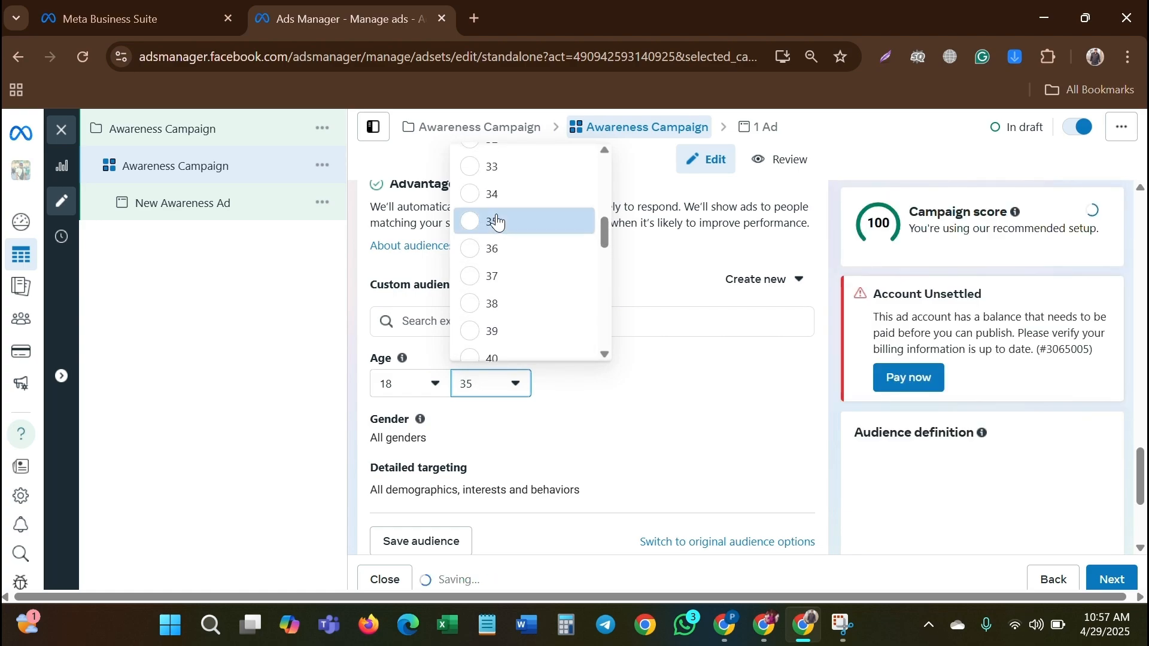
# Edit the suggested audience's gender and restrict it to Women.
pyautogui.scroll(-2, 636, 392)
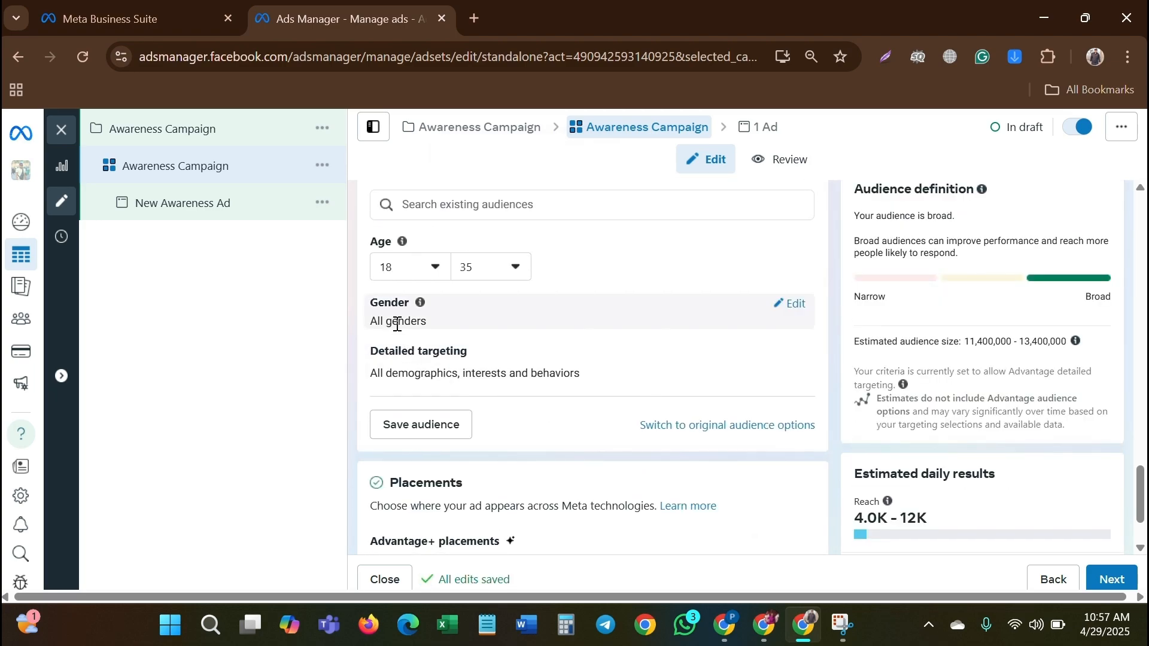
pyautogui.click(791, 306)
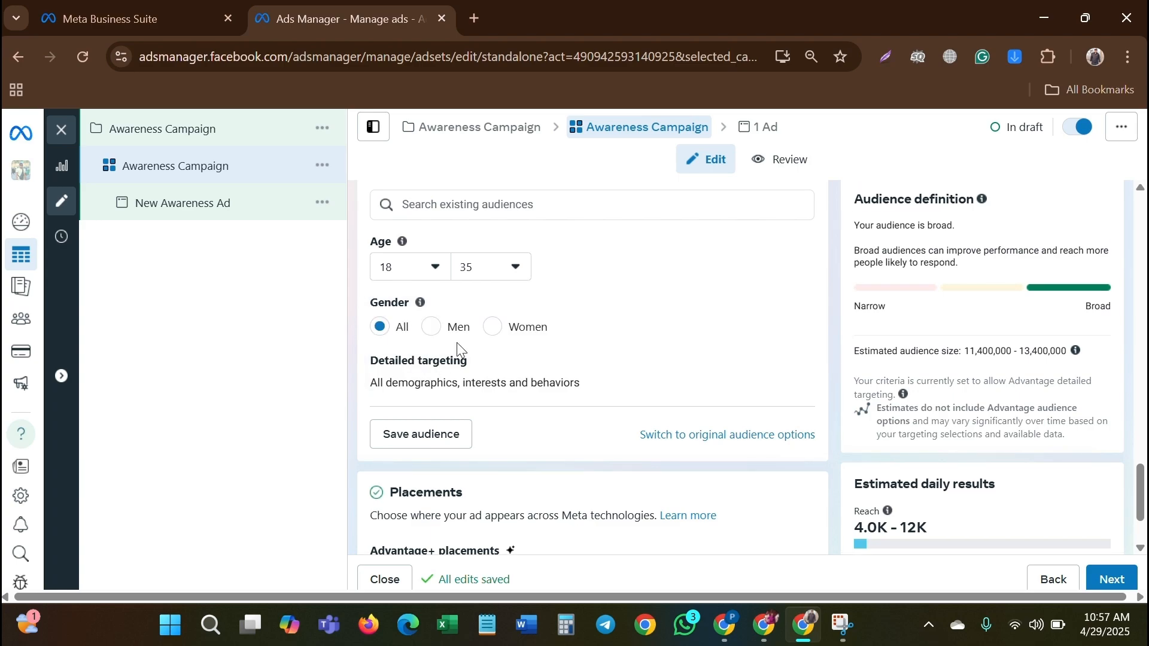
pyautogui.click(497, 333)
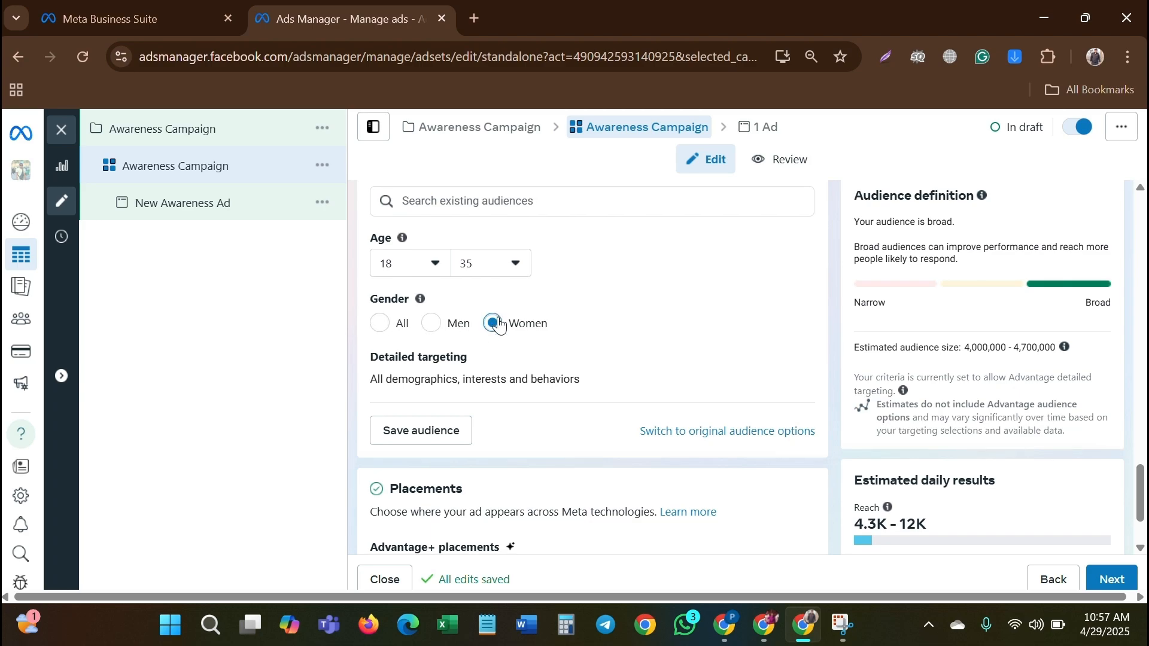
# Edit the detailed targeting and include people whose relationship status is Single.
pyautogui.scroll(-1, 495, 323)
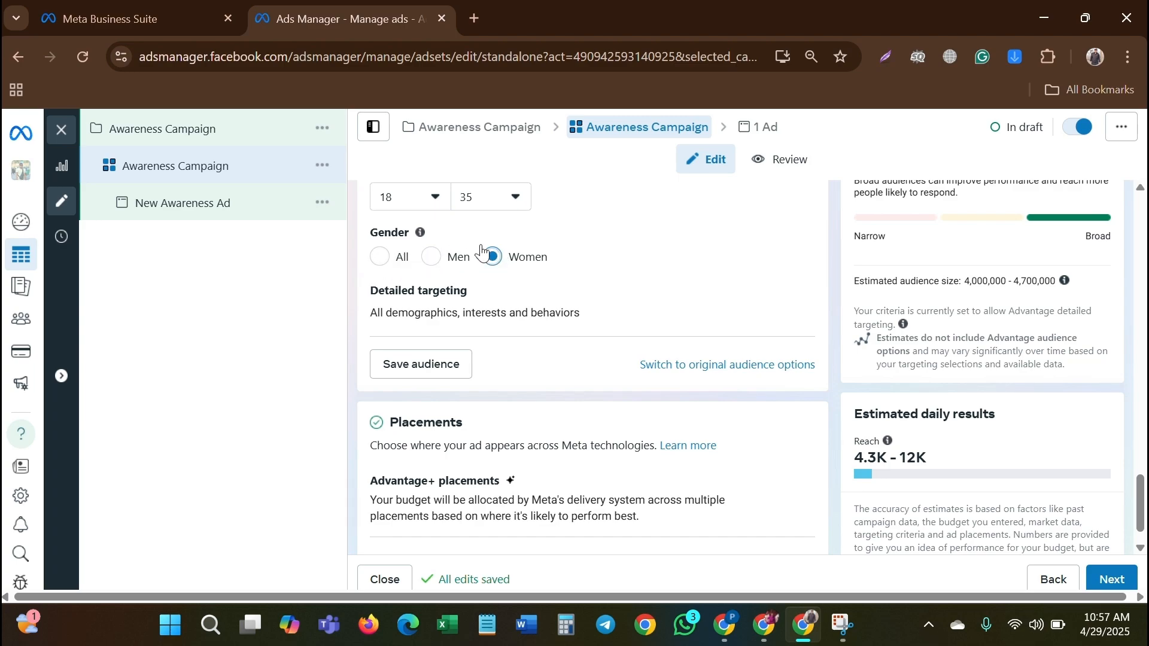
pyautogui.scroll(-1, 479, 314)
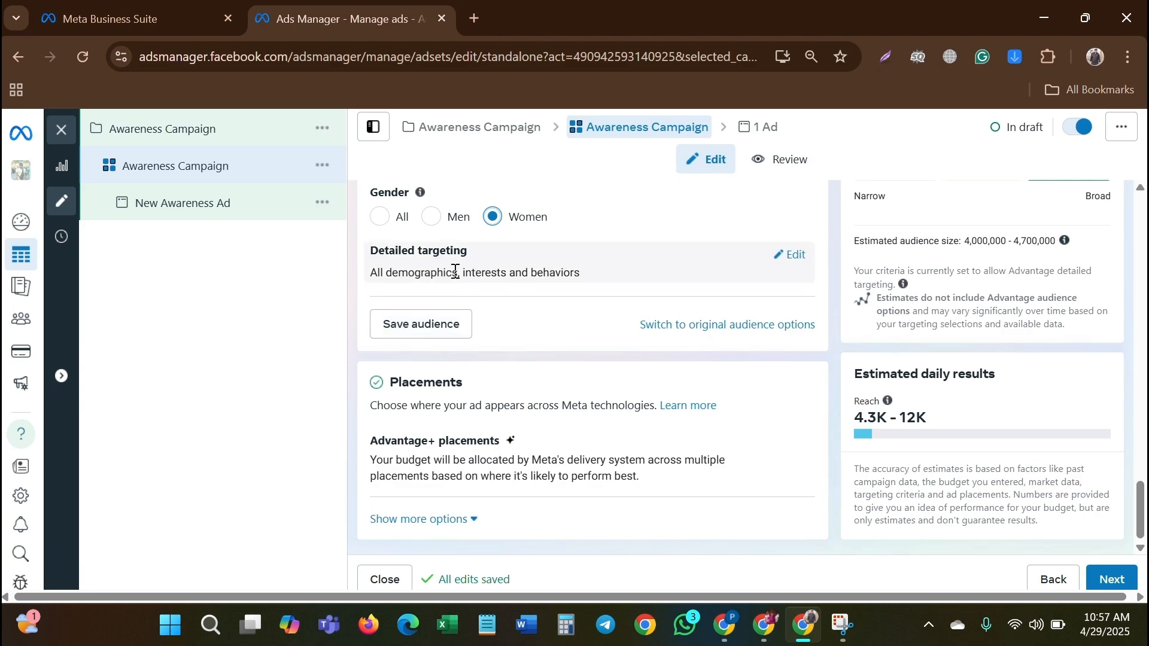
pyautogui.click(796, 257)
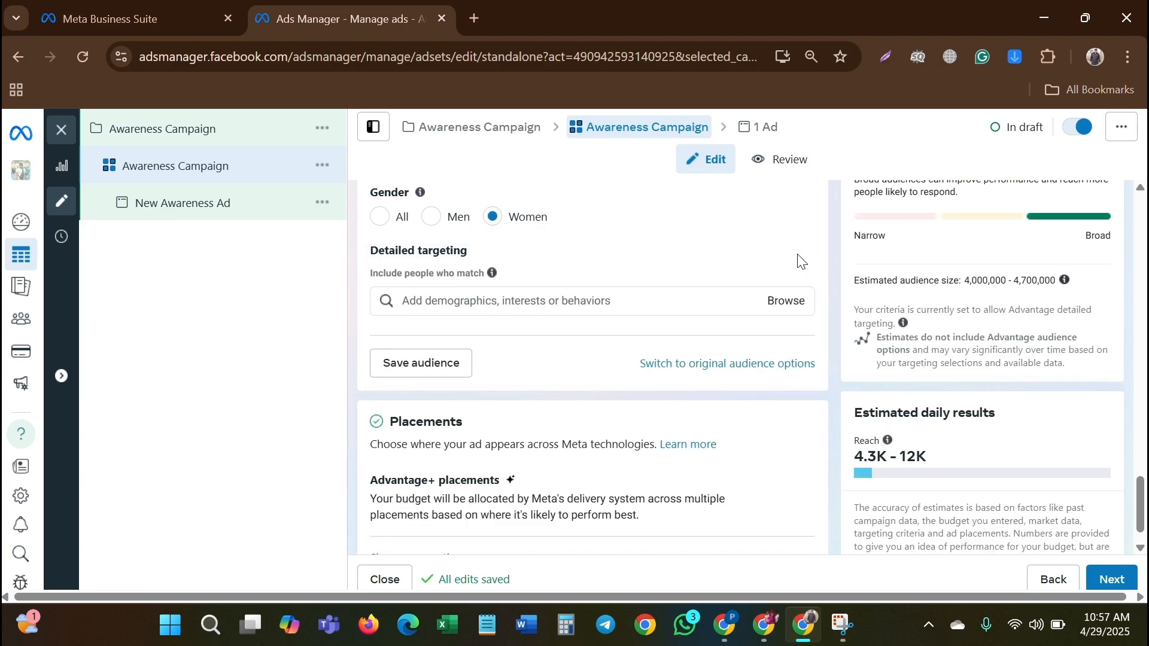
pyautogui.click(599, 298)
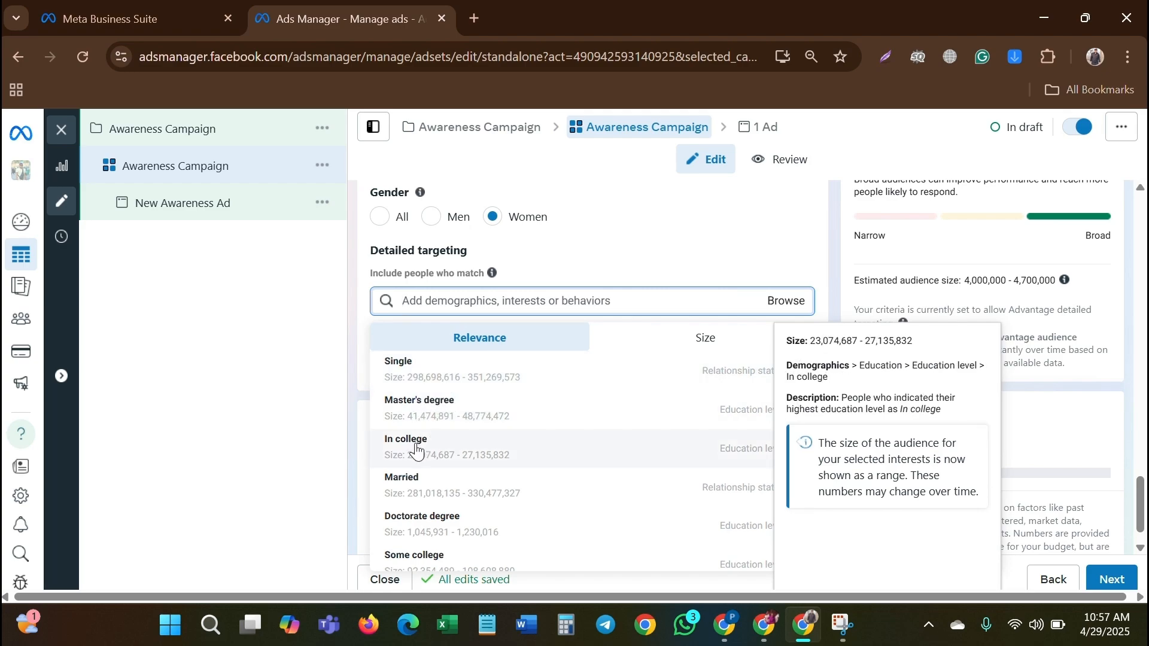
pyautogui.scroll(-1, 485, 390)
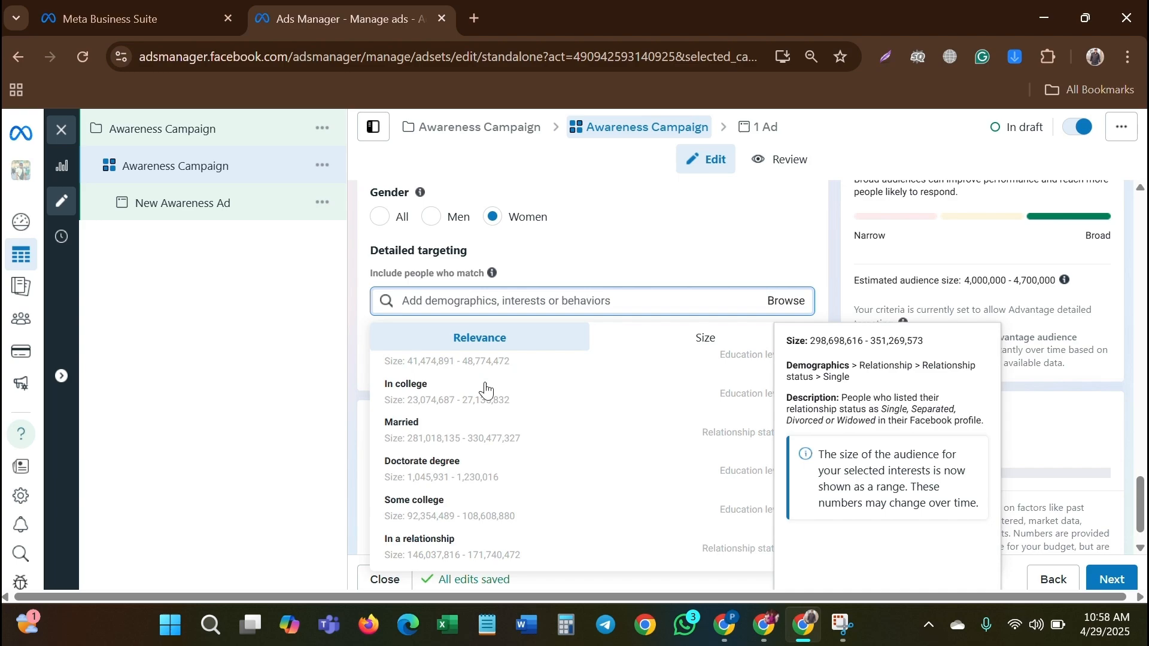
pyautogui.scroll(-1, 485, 390)
pyautogui.scroll(2, 486, 389)
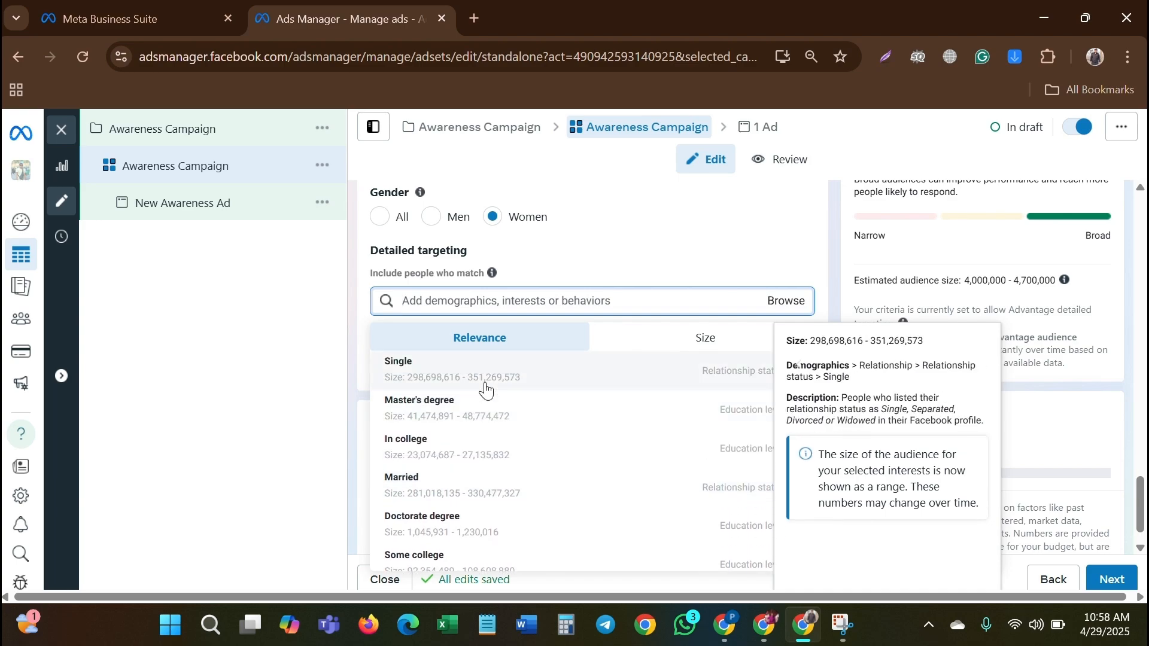
pyautogui.click(440, 382)
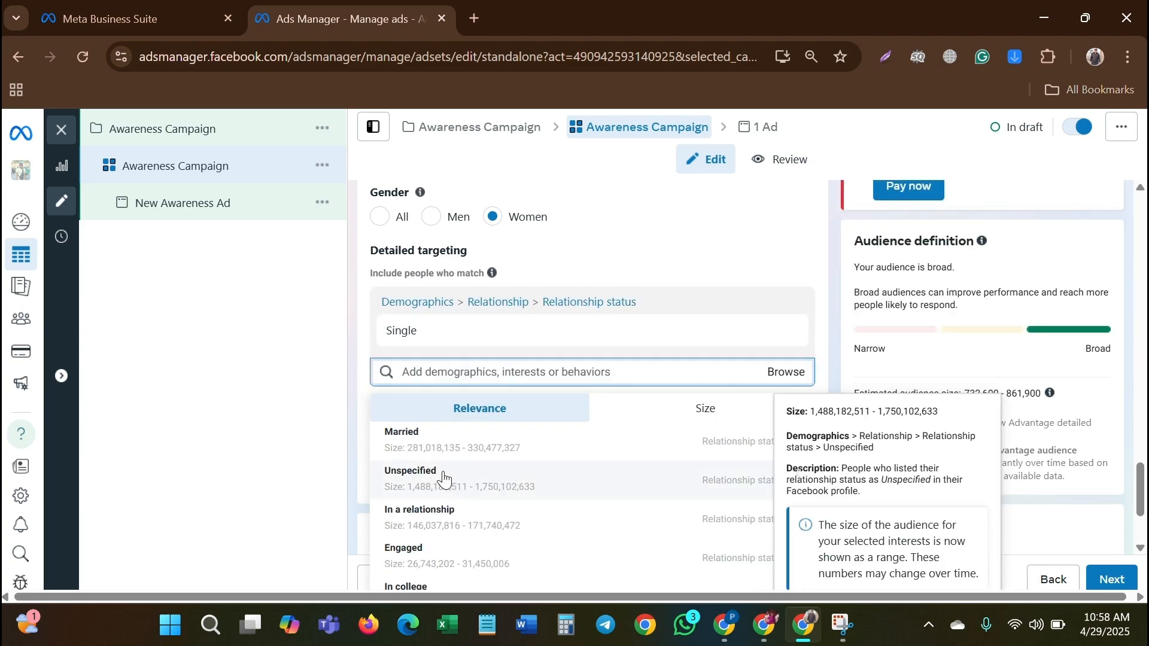
# Add the relationship statuses Engaged and In a relationship to the detailed targeting.
pyautogui.scroll(-2, 515, 464)
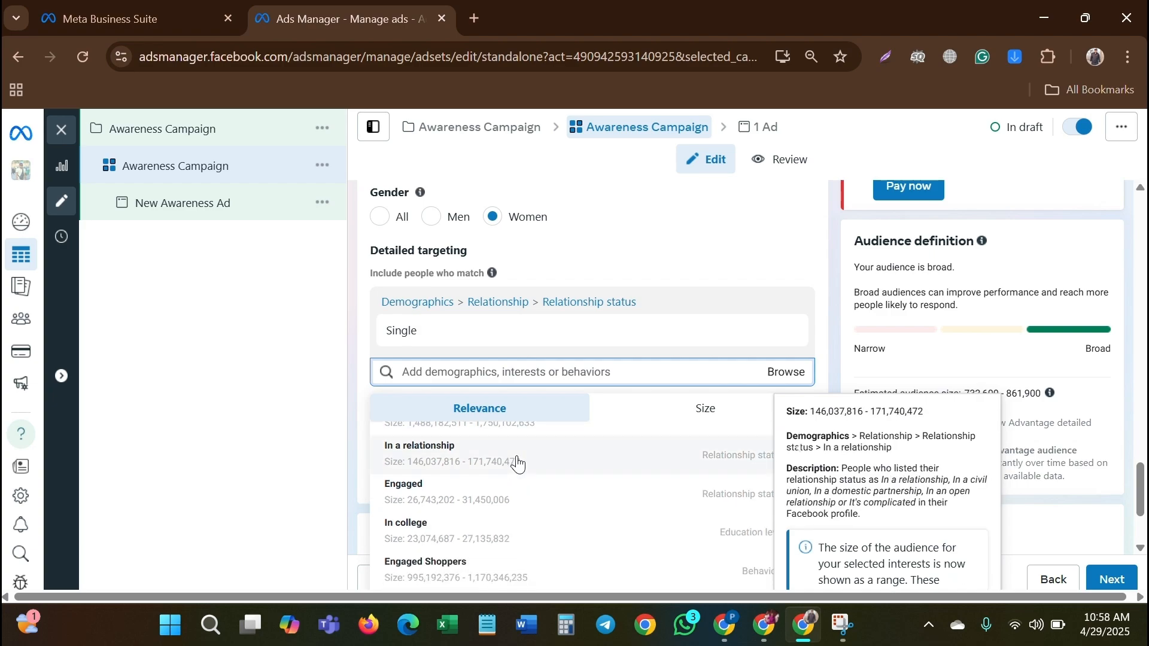
pyautogui.scroll(-1, 515, 464)
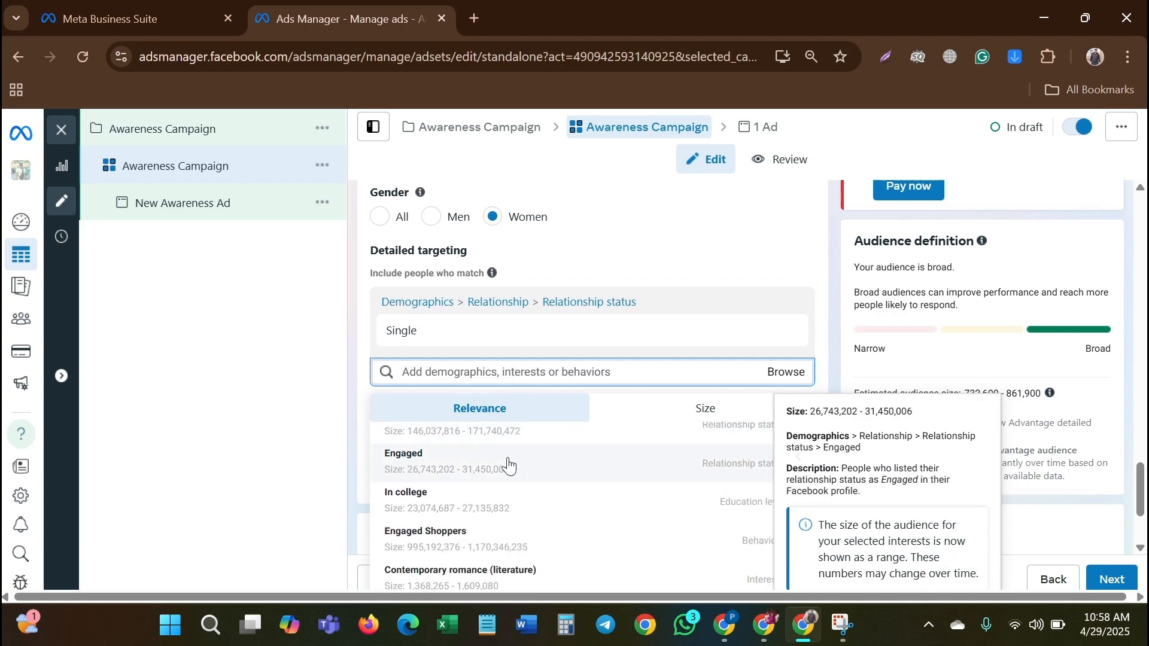
pyautogui.click(475, 474)
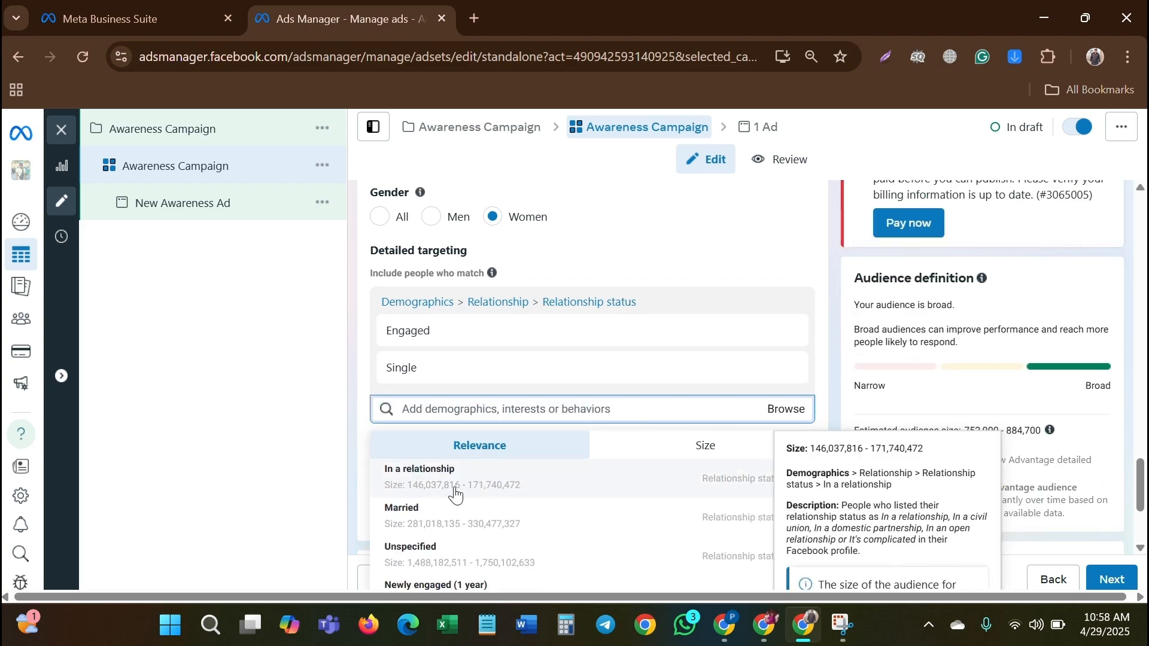
pyautogui.click(427, 485)
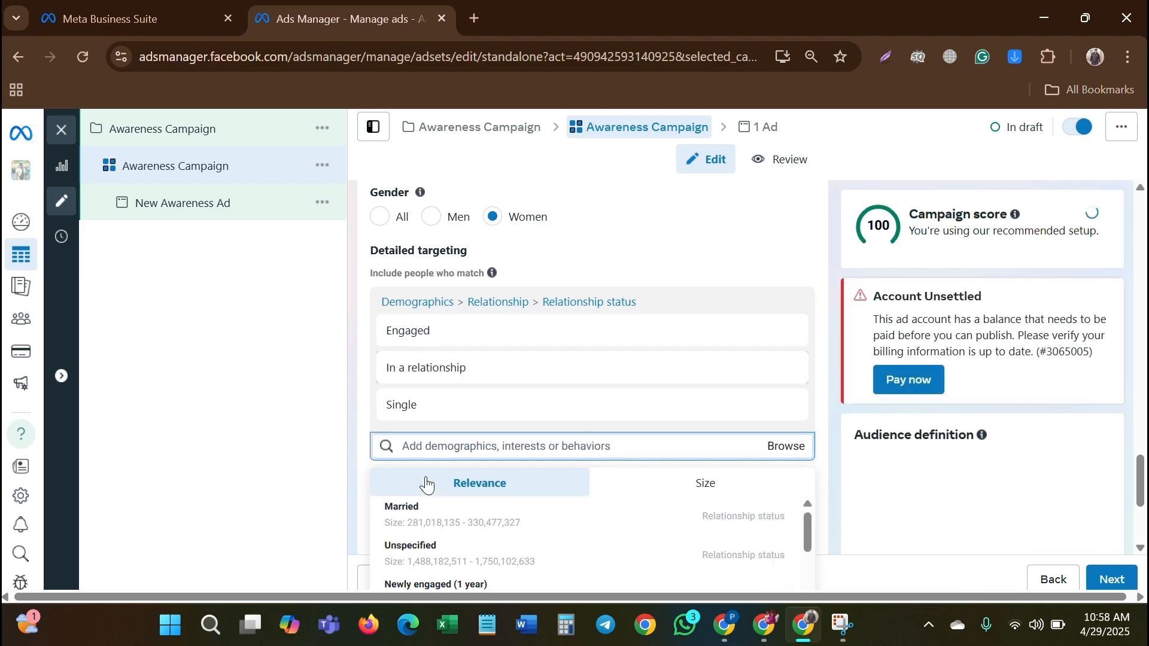
# Look through the remaining suggested demographics, interests and behaviors for the detailed targeting.
pyautogui.scroll(-3, 445, 530)
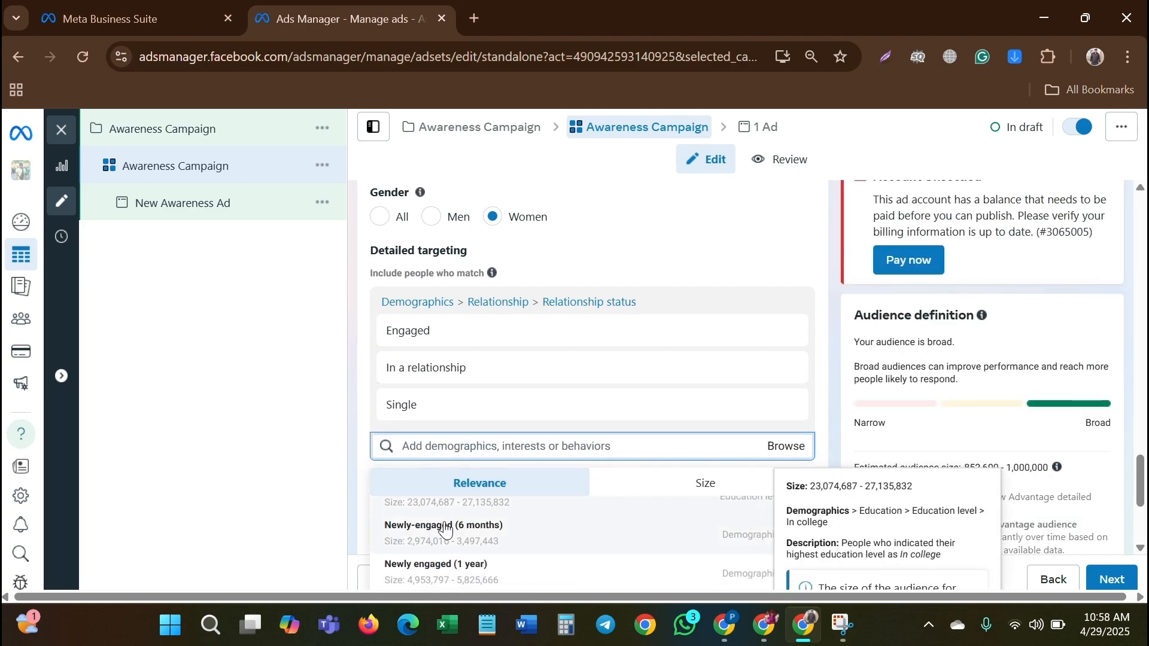
pyautogui.scroll(-3, 487, 385)
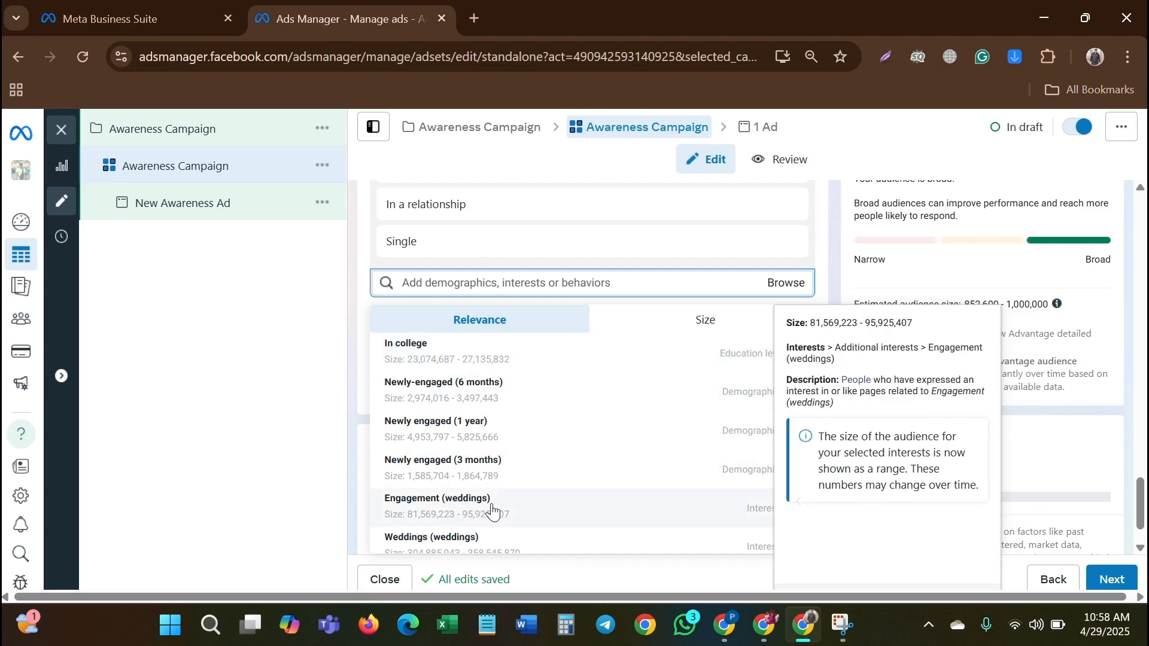
pyautogui.scroll(-3, 485, 509)
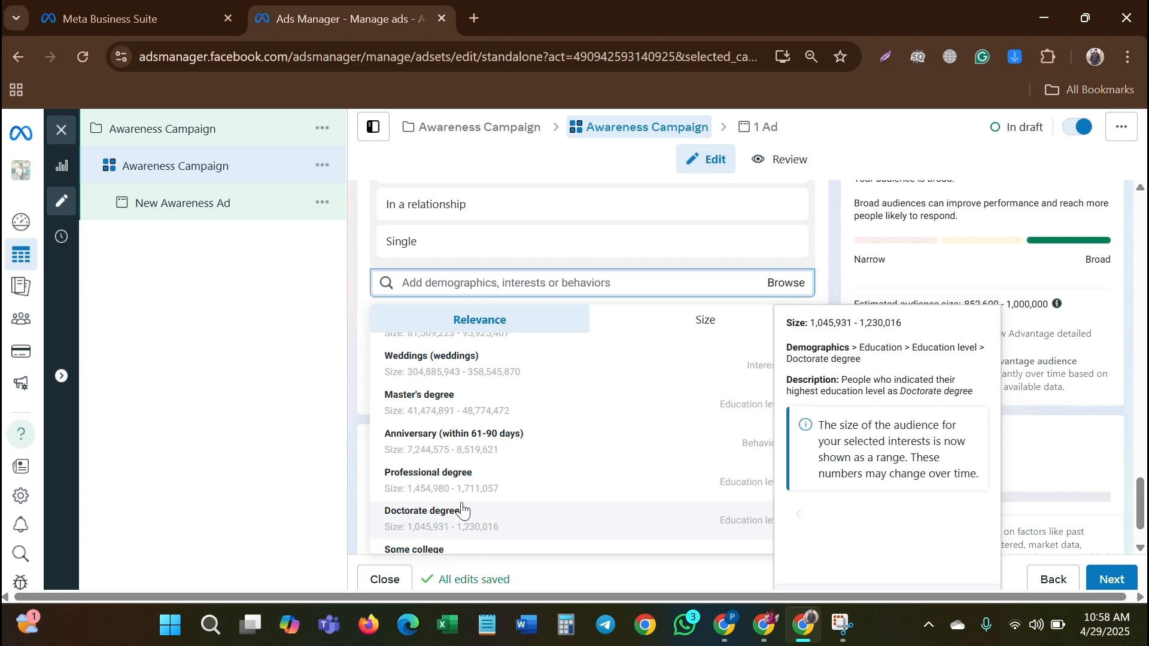
pyautogui.scroll(-1, 462, 510)
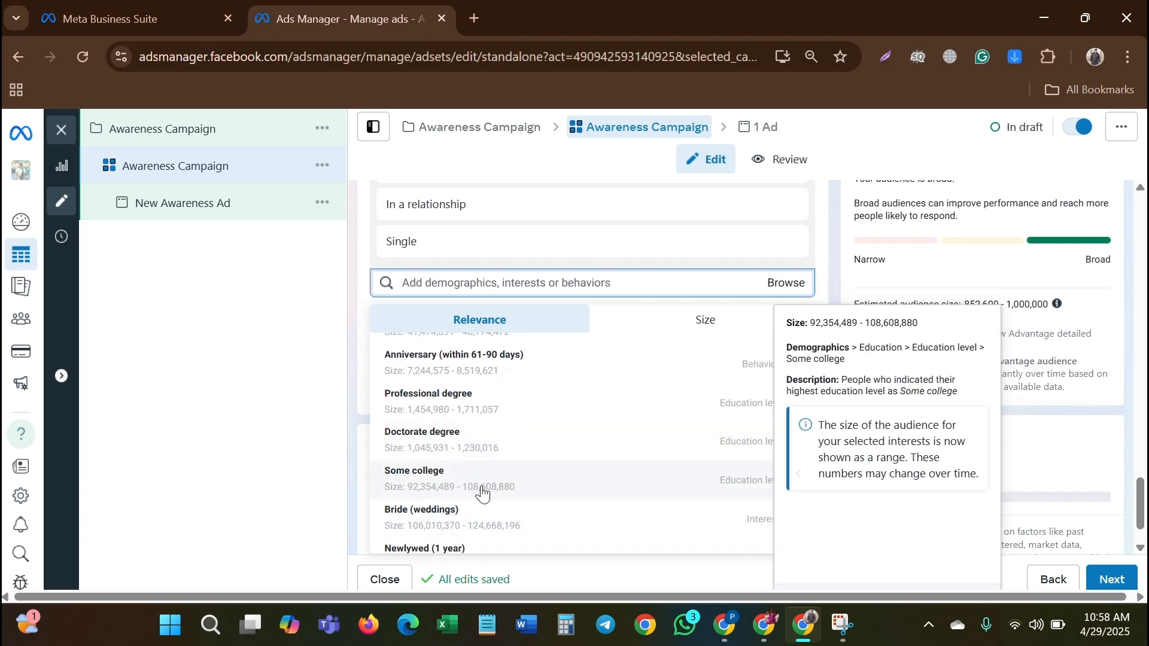
pyautogui.scroll(-1, 483, 494)
pyautogui.scroll(-2, 483, 494)
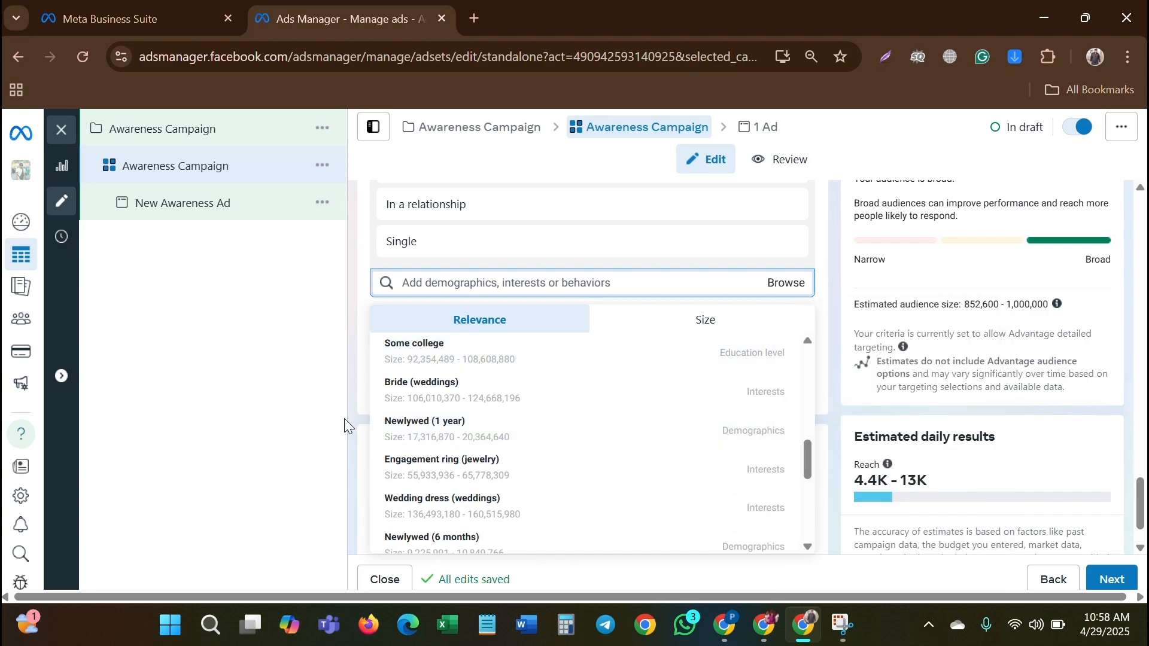
pyautogui.scroll(-5, 553, 398)
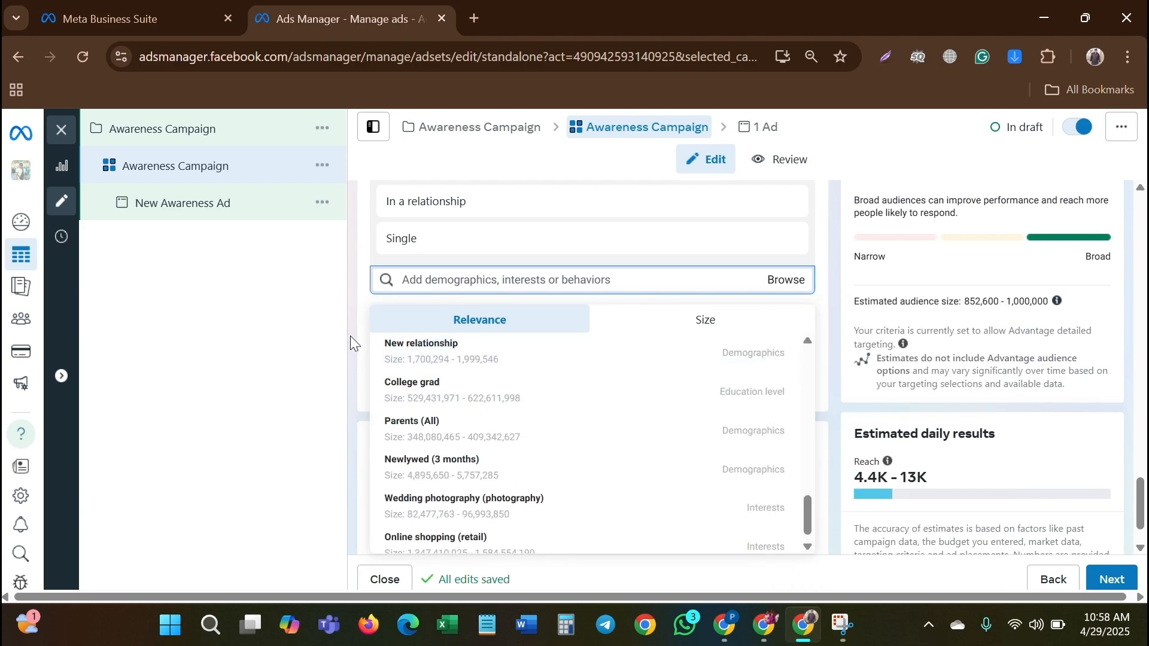
pyautogui.scroll(-1, 350, 336)
# Save the current location, age, gender and relationship status targeting as a saved audience, keeping the prefilled audience name.
pyautogui.moveTo(648, 365)
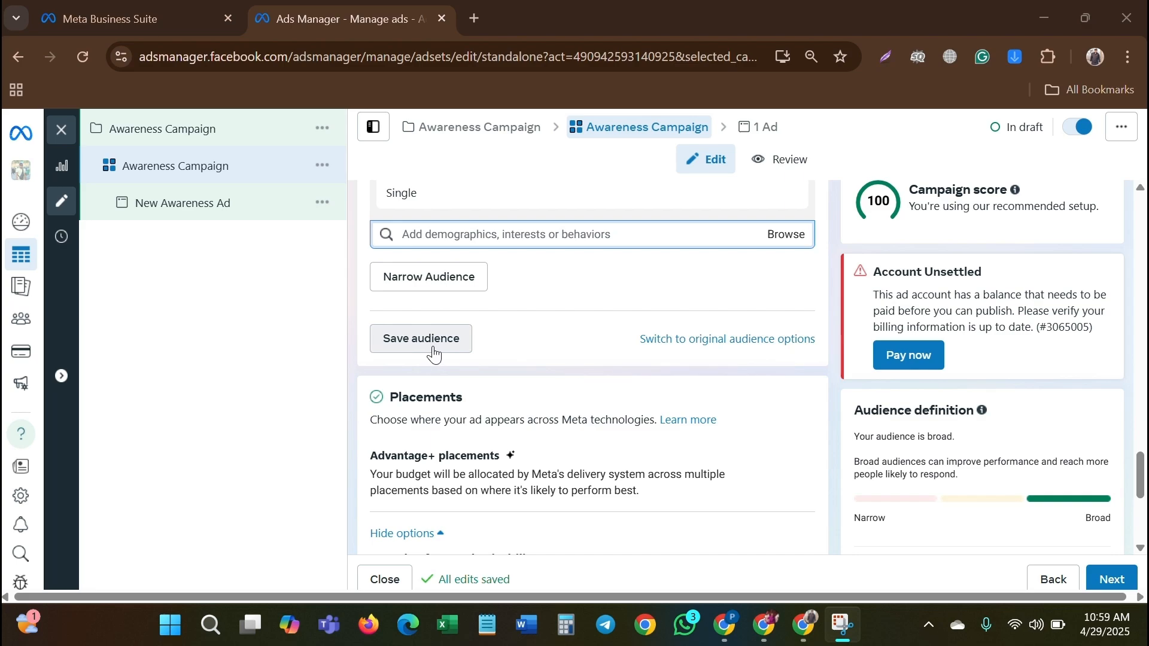
pyautogui.click(434, 355)
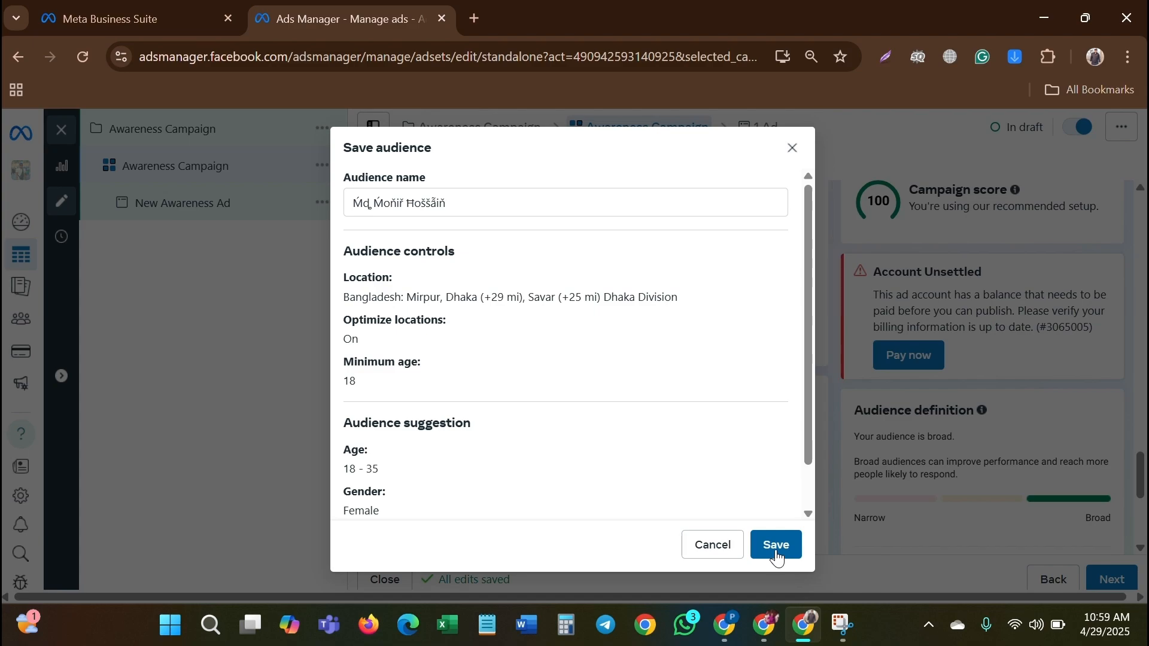
pyautogui.scroll(-1, 453, 472)
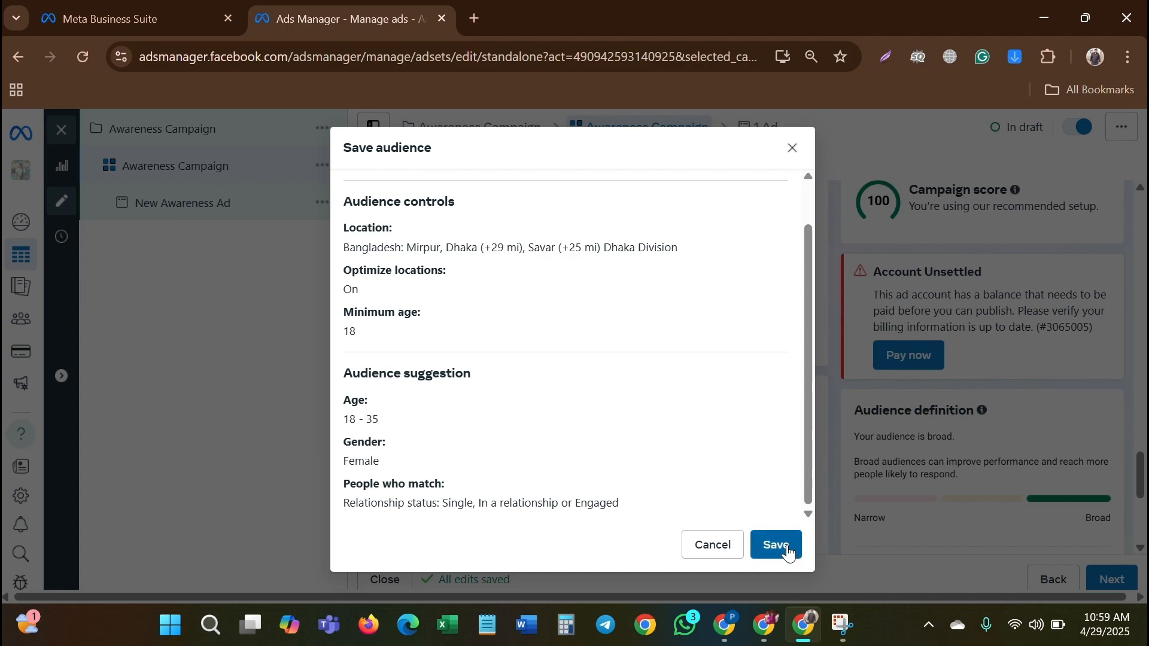
pyautogui.click(787, 551)
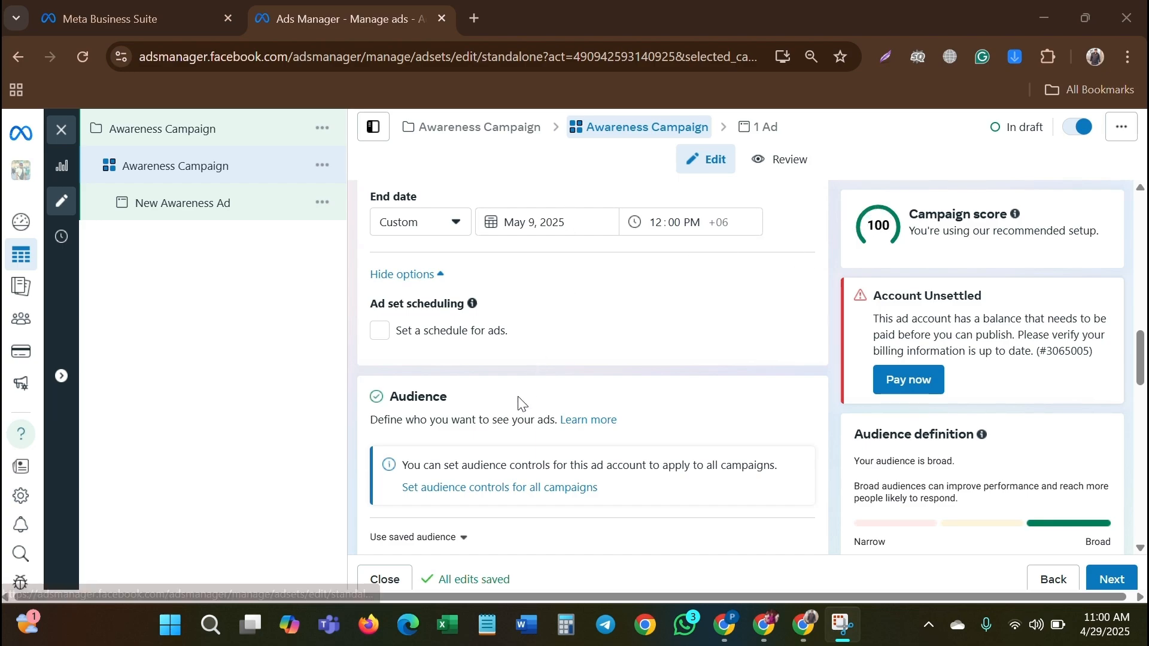
# Edit the ad set's placements and switch from Advantage+ placements to Manual placements.
pyautogui.scroll(-1, 518, 396)
pyautogui.scroll(-4, 519, 396)
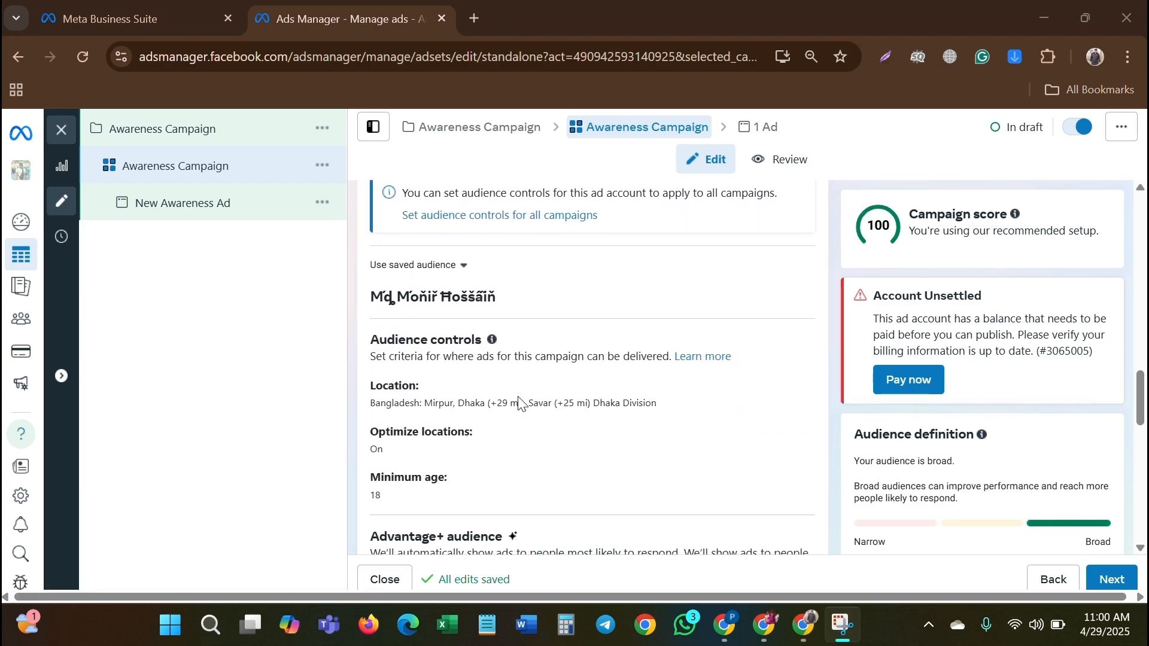
pyautogui.scroll(-5, 518, 397)
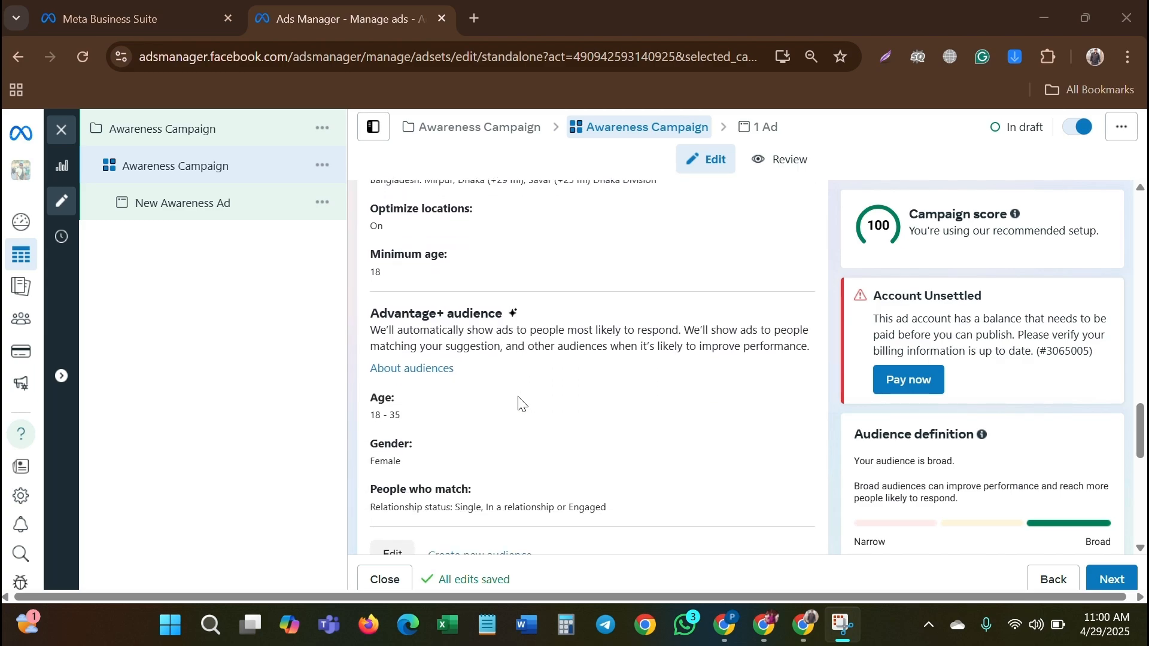
pyautogui.scroll(-2, 518, 397)
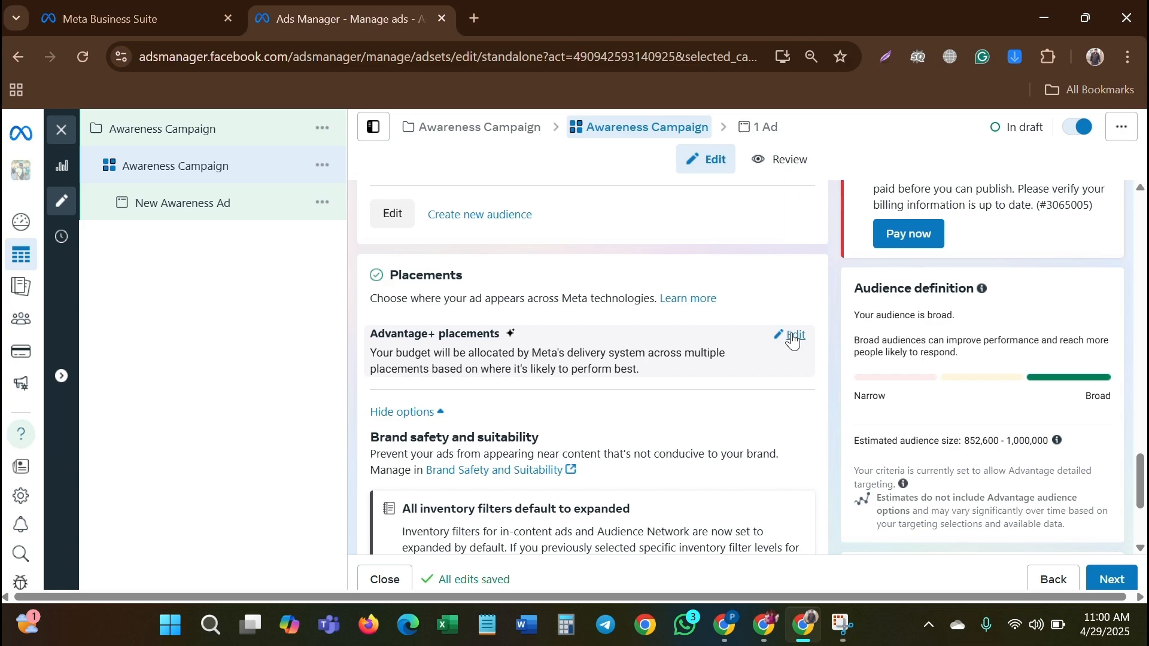
pyautogui.click(788, 337)
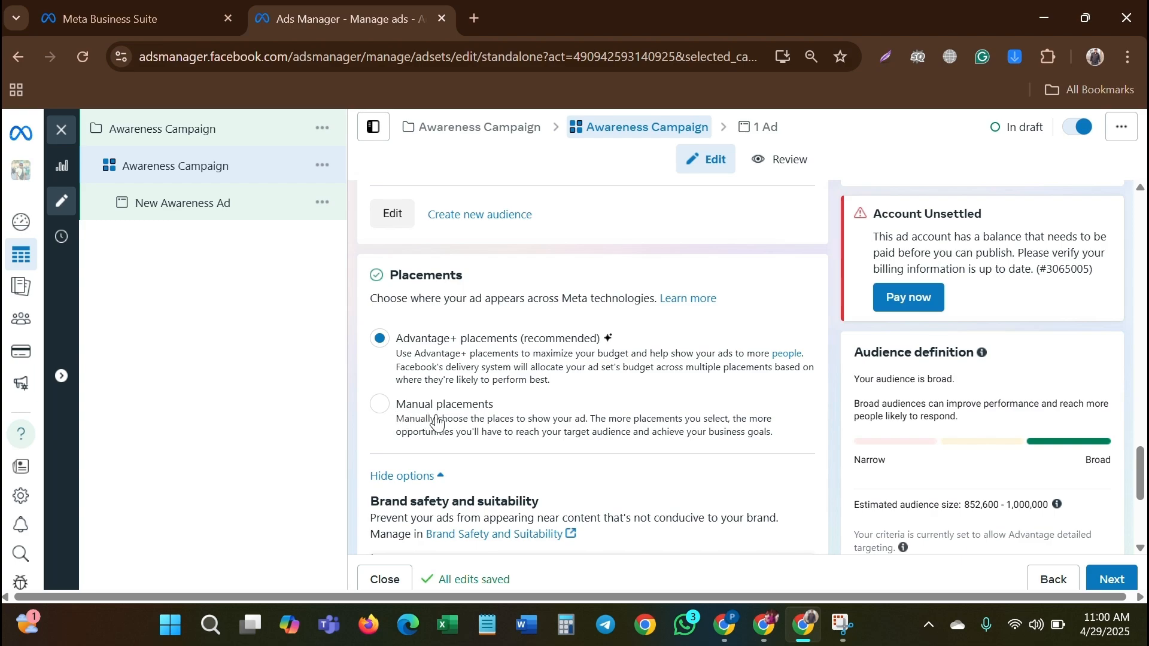
pyautogui.click(385, 410)
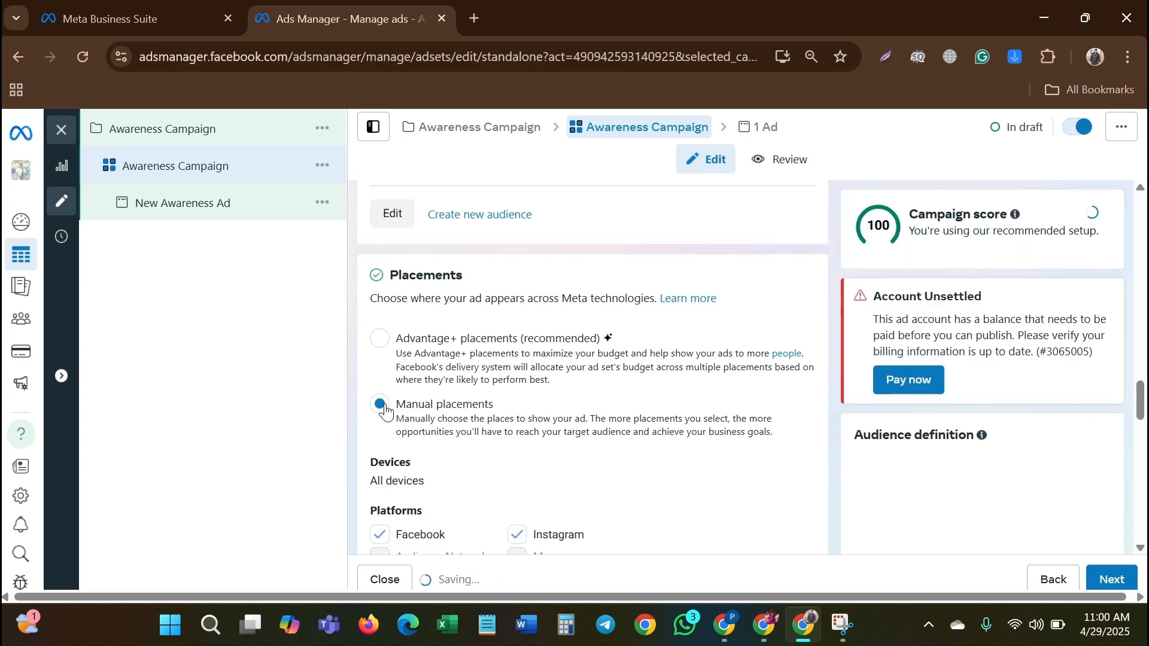
# Exclude Instagram from the platforms so that the ad set runs on Facebook only.
pyautogui.scroll(-4, 487, 431)
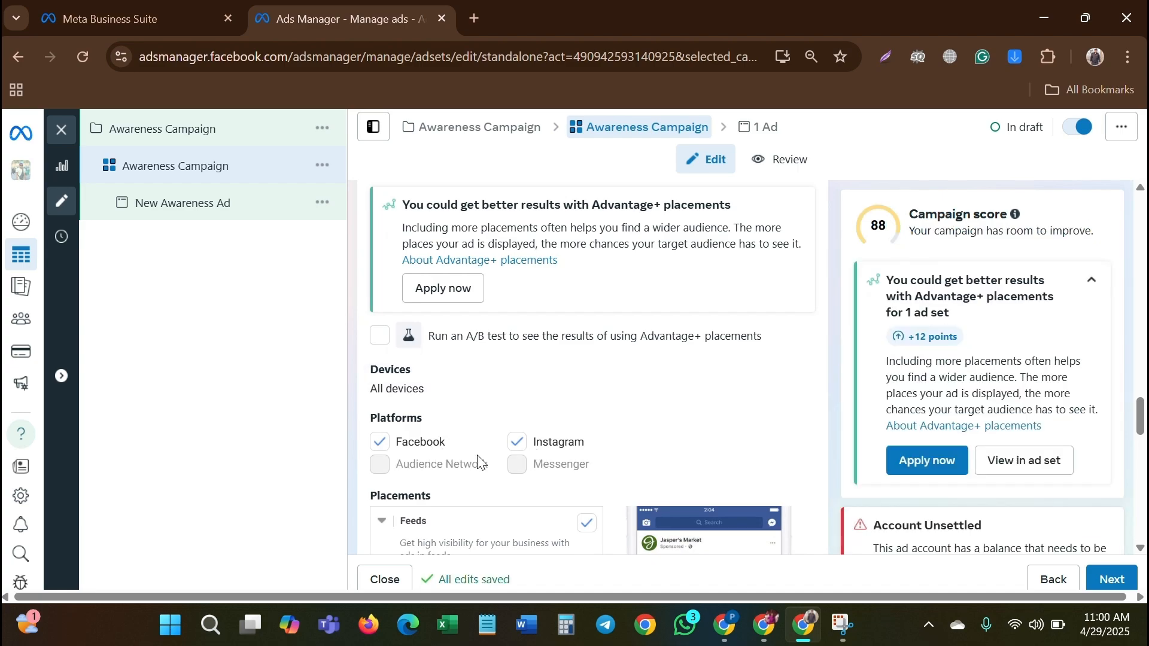
pyautogui.click(517, 443)
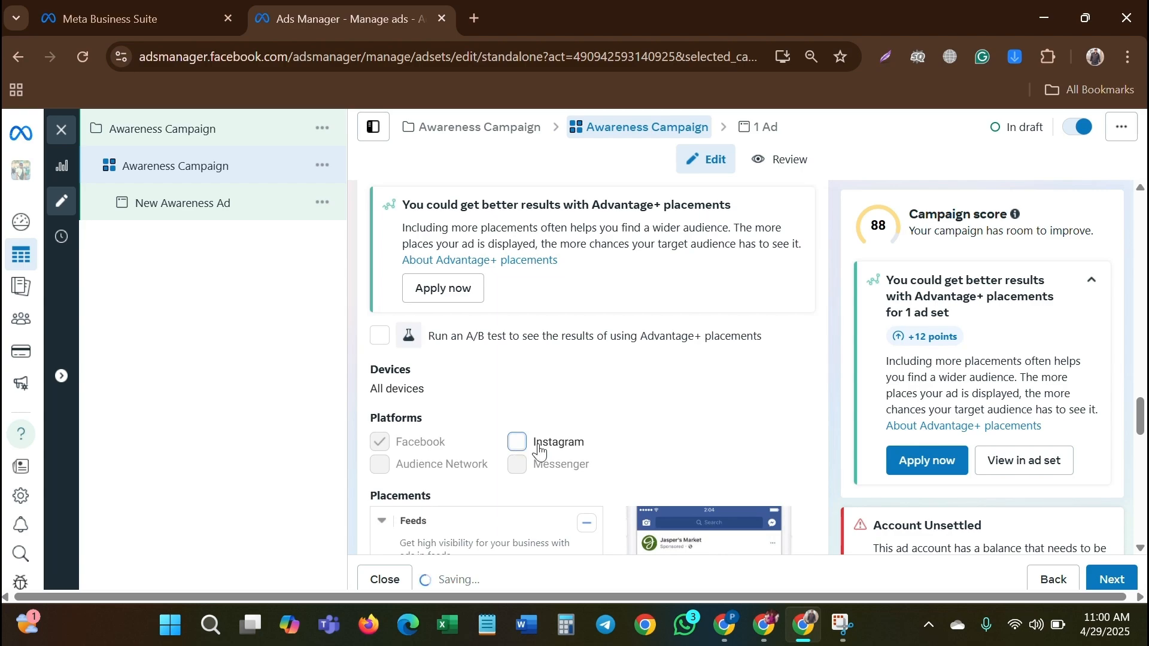
pyautogui.scroll(-3, 556, 449)
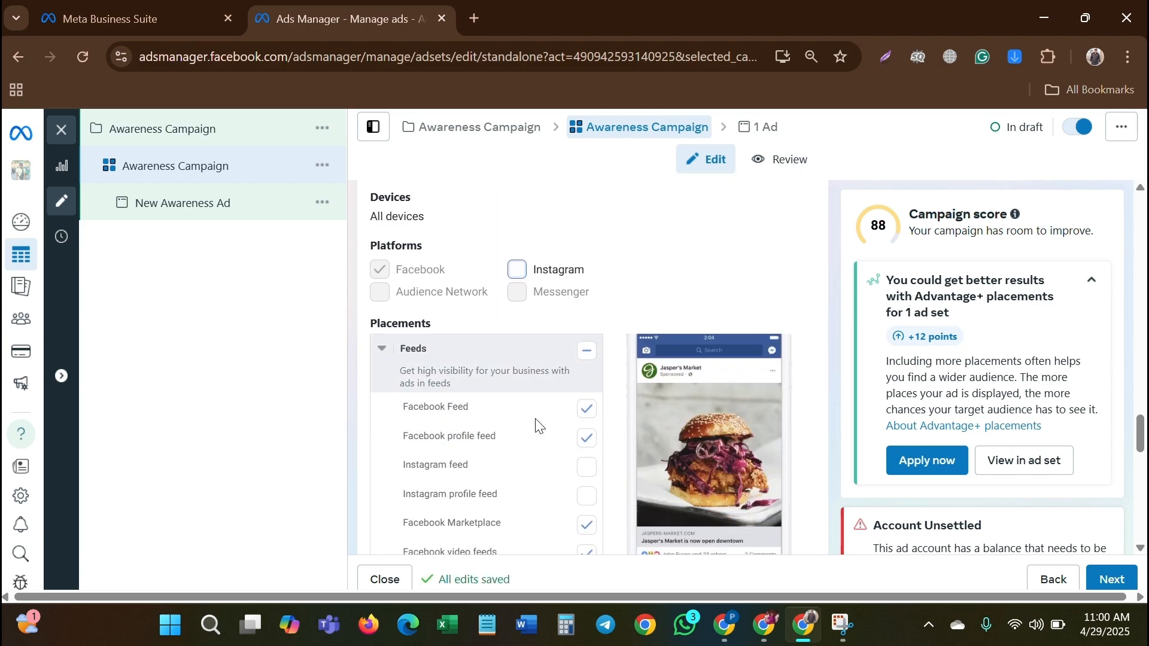
pyautogui.scroll(-1, 498, 404)
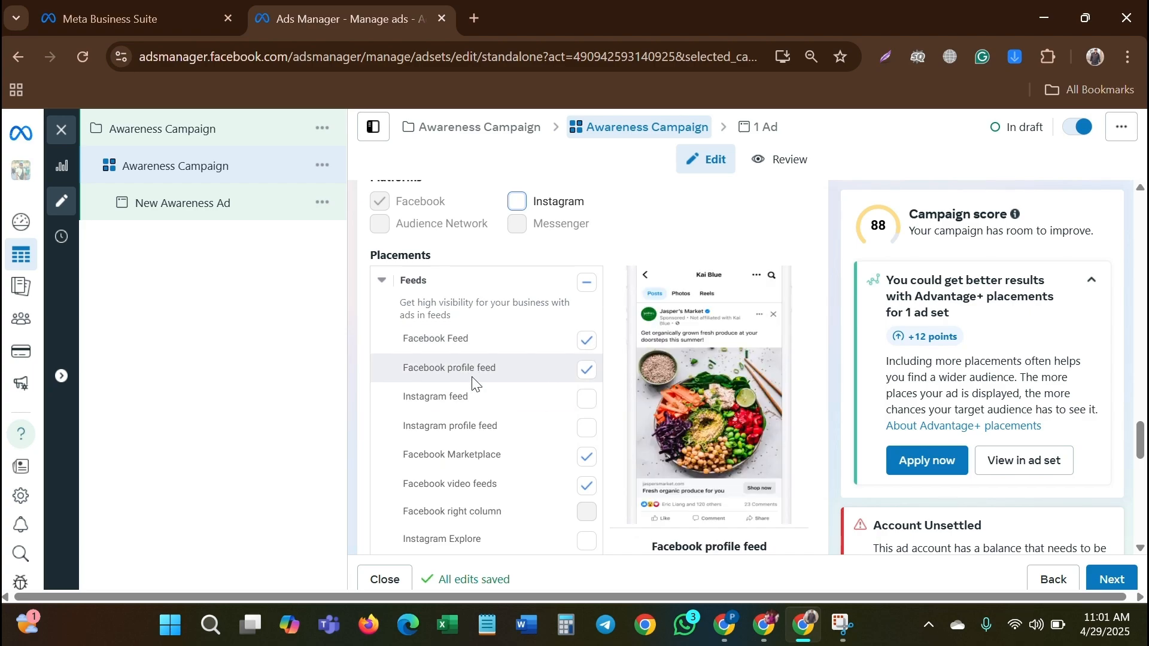
# Review the Feeds and Stories and Reels placements, and exclude the In-stream ads for videos and reels group.
pyautogui.scroll(-1, 473, 378)
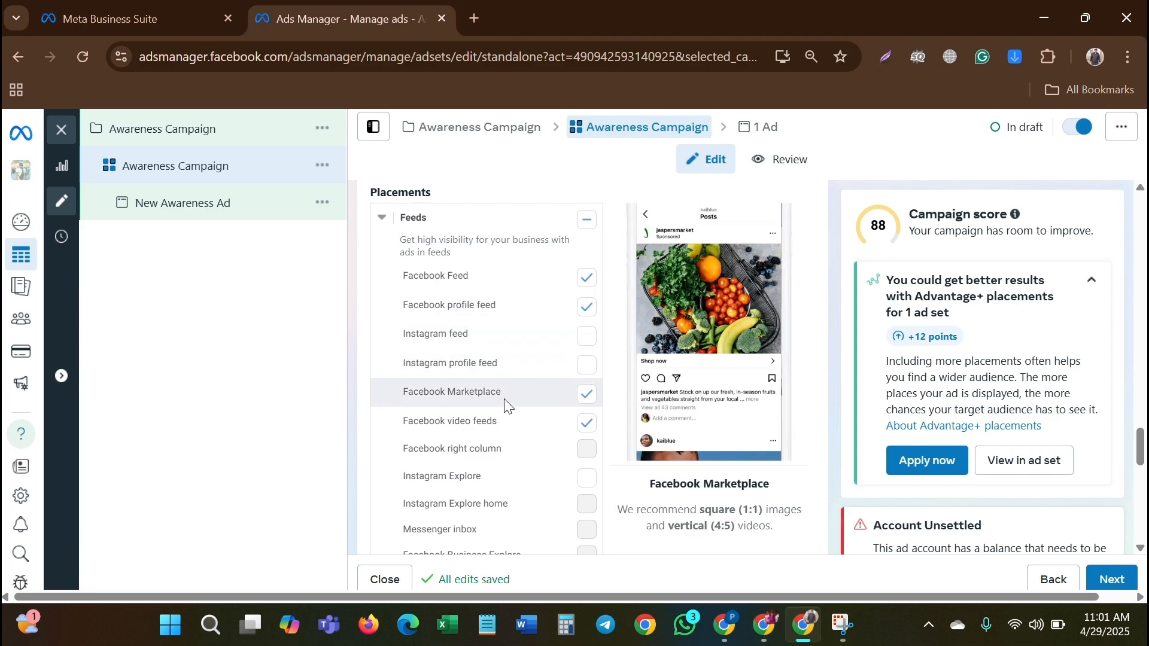
pyautogui.scroll(-1, 495, 407)
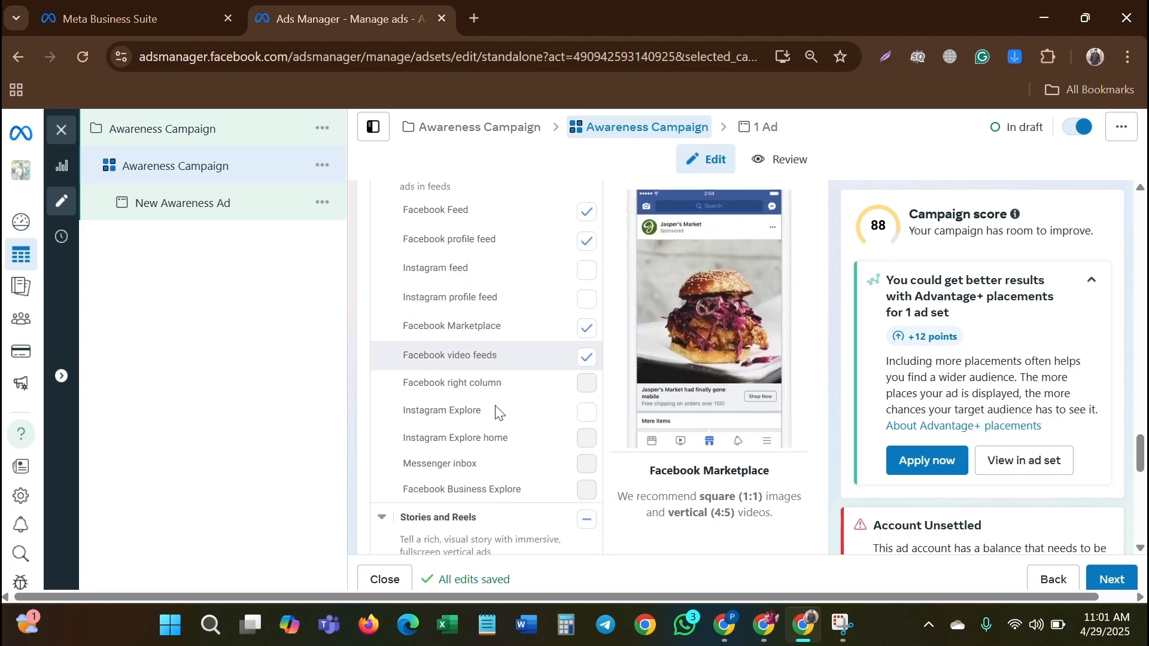
pyautogui.scroll(-3, 503, 389)
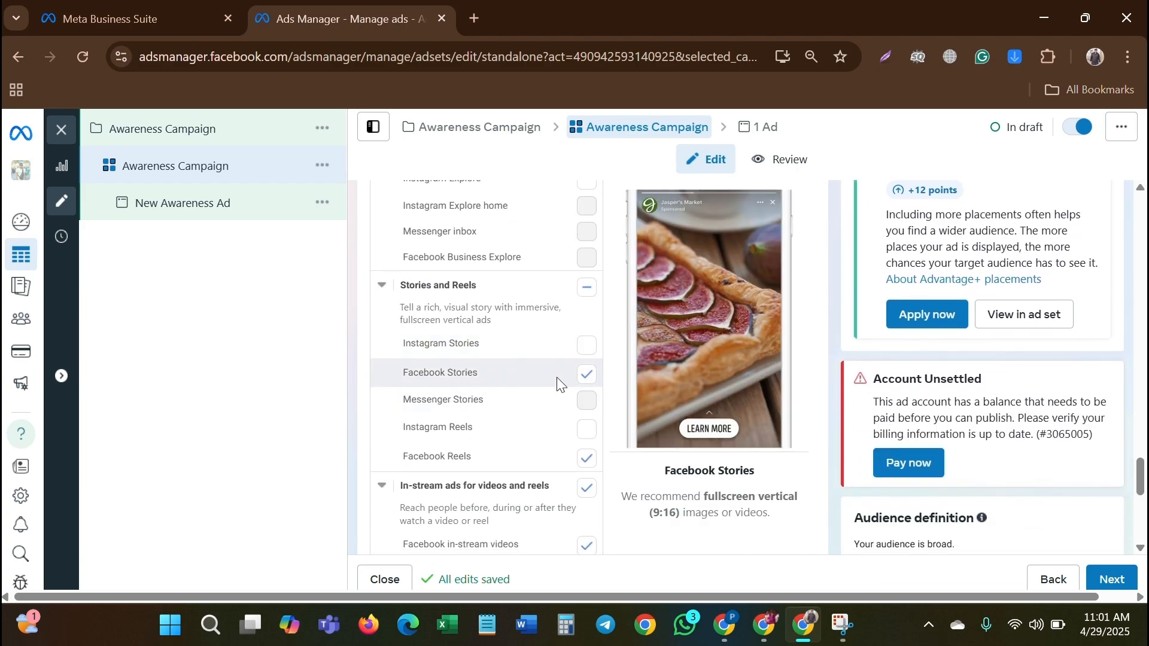
pyautogui.scroll(-1, 556, 383)
pyautogui.scroll(-1, 544, 389)
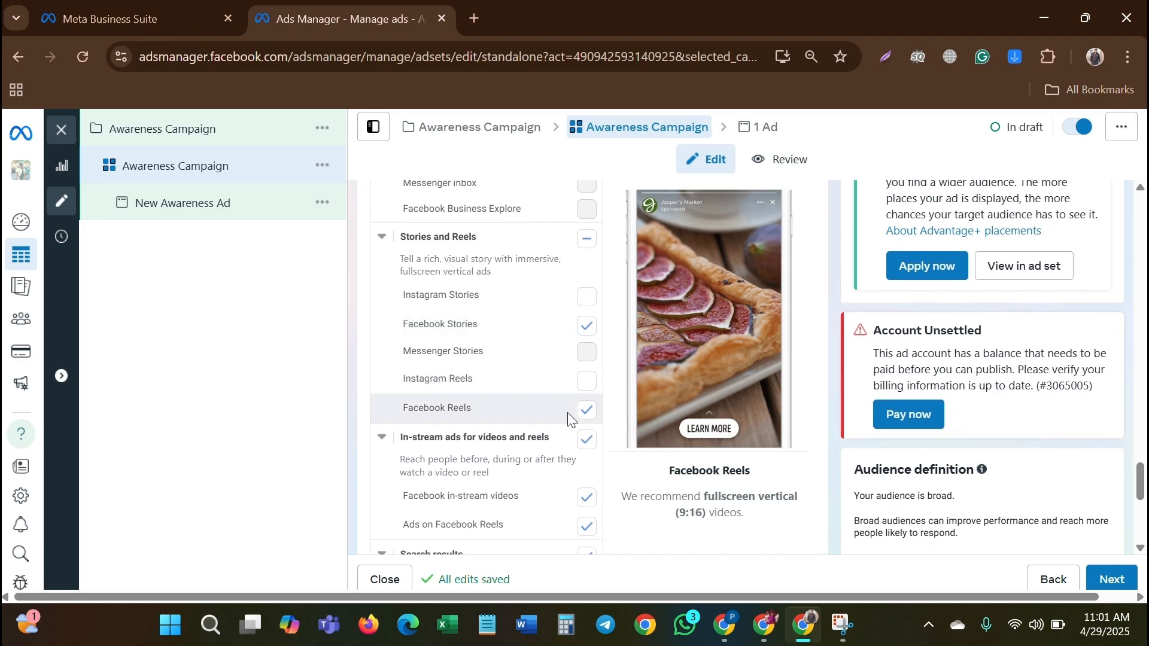
pyautogui.scroll(-2, 567, 412)
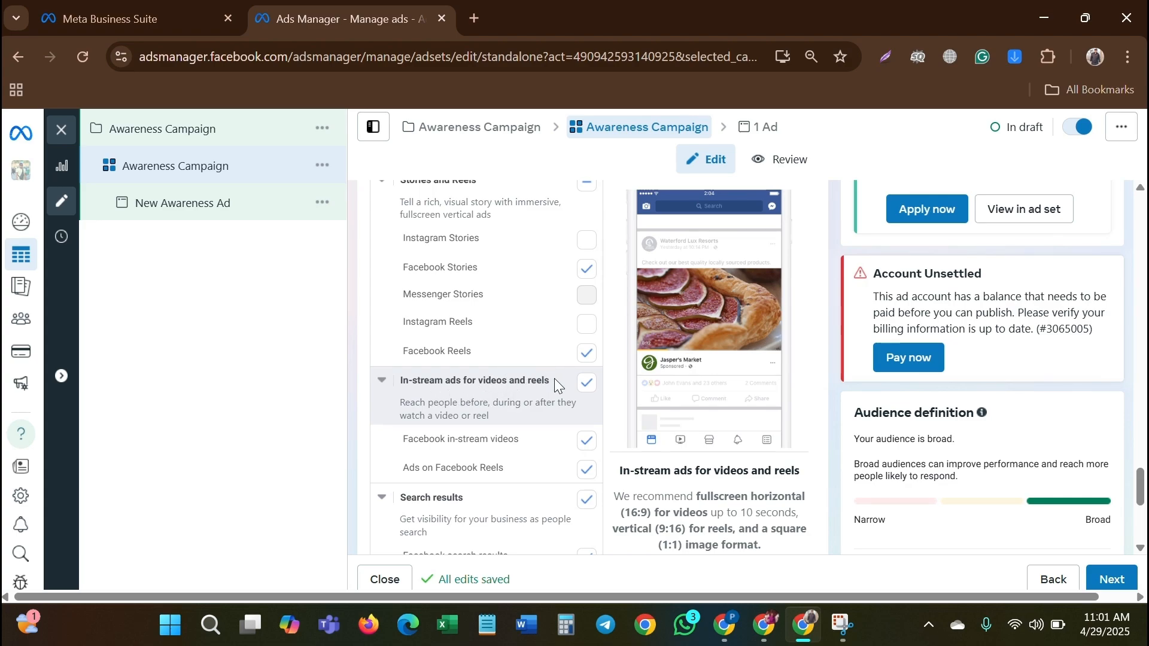
pyautogui.click(587, 386)
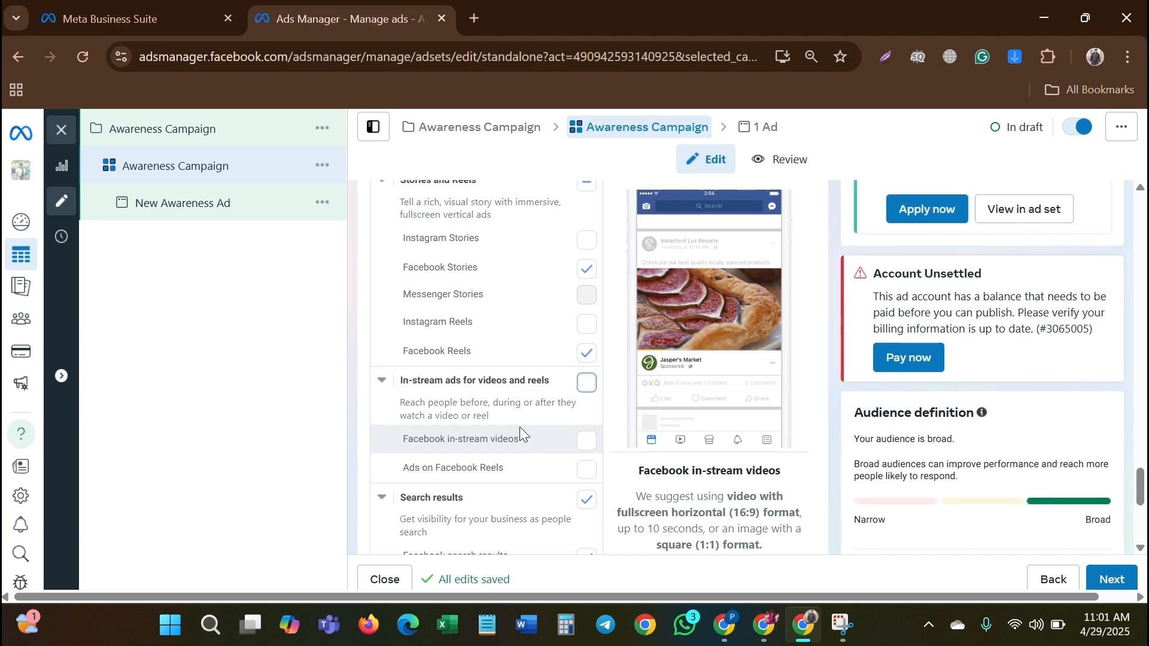
# Check the search results, messages and apps and sites placements, and reveal the additional placement options.
pyautogui.scroll(-3, 519, 426)
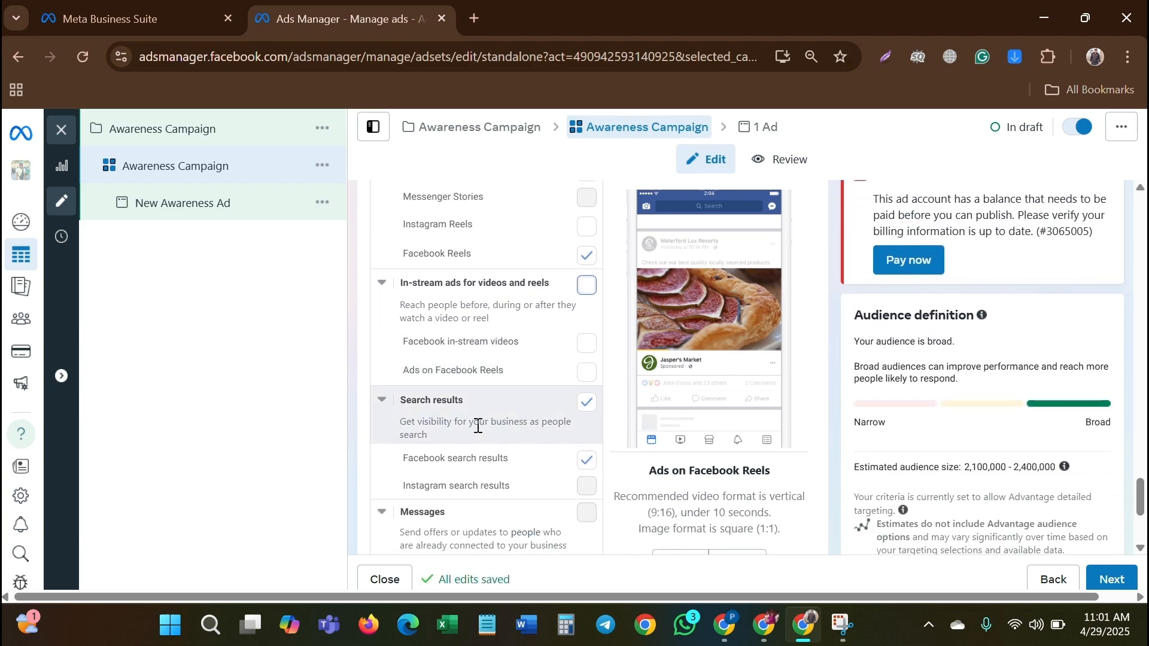
pyautogui.scroll(-2, 509, 460)
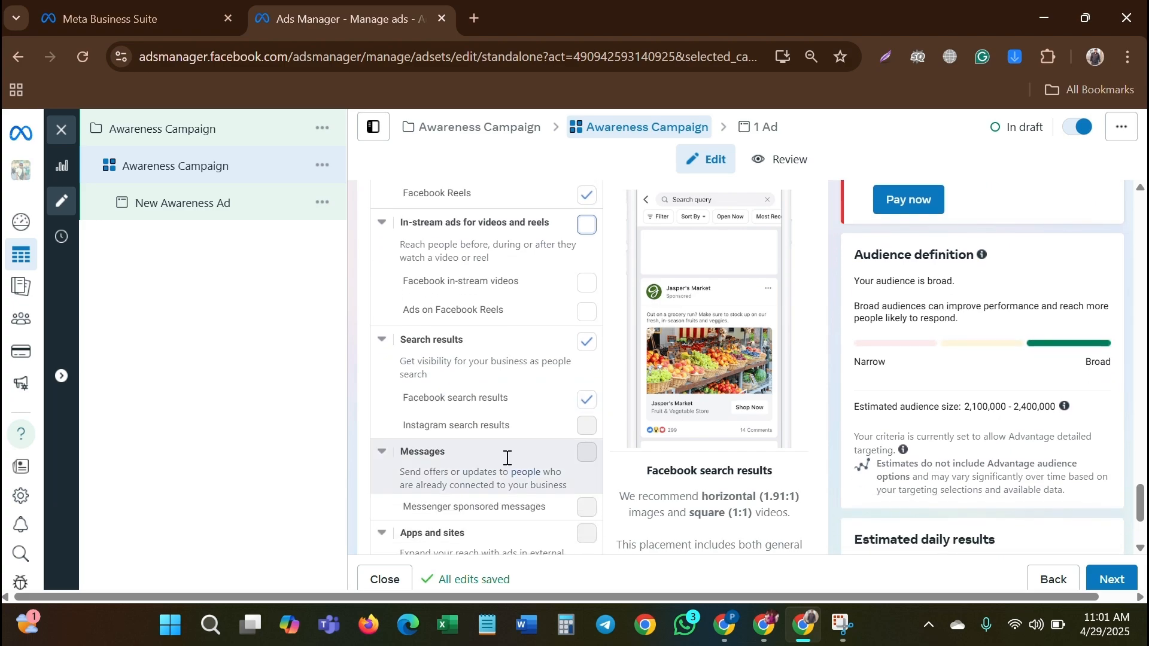
pyautogui.scroll(-3, 564, 408)
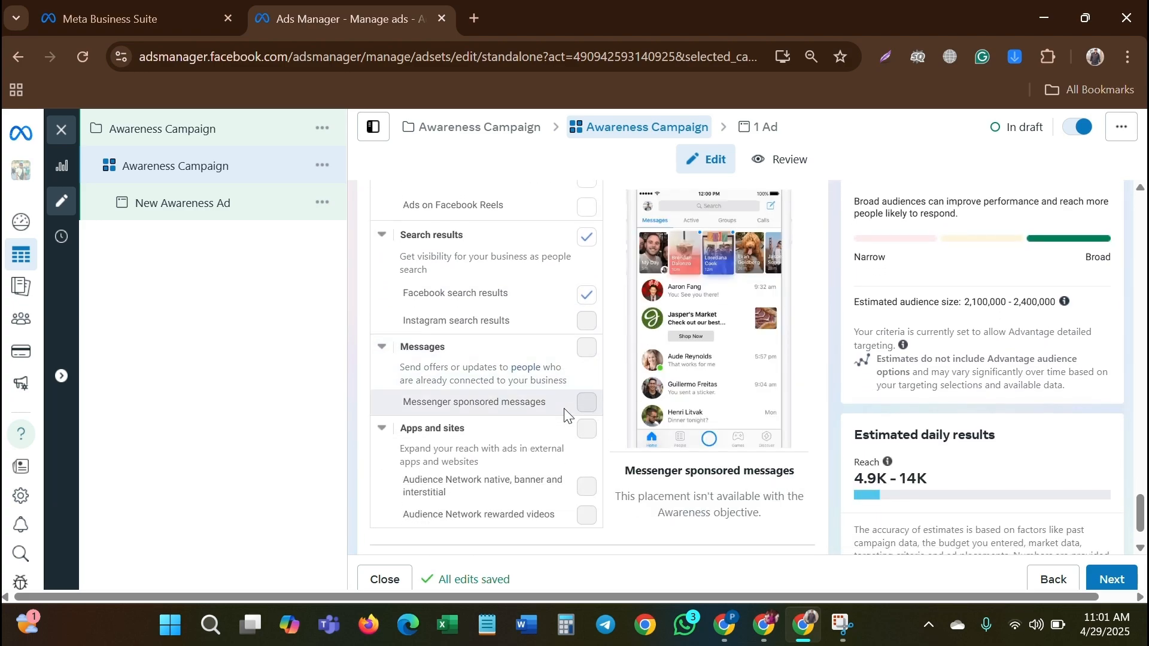
pyautogui.scroll(-1, 564, 414)
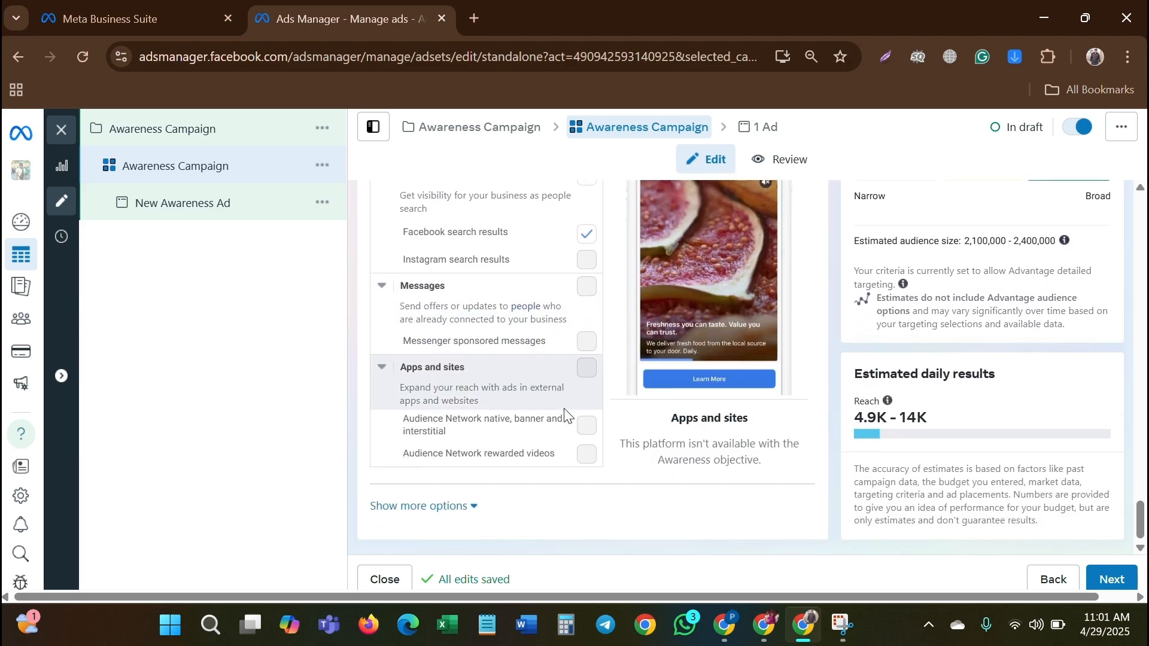
pyautogui.click(439, 507)
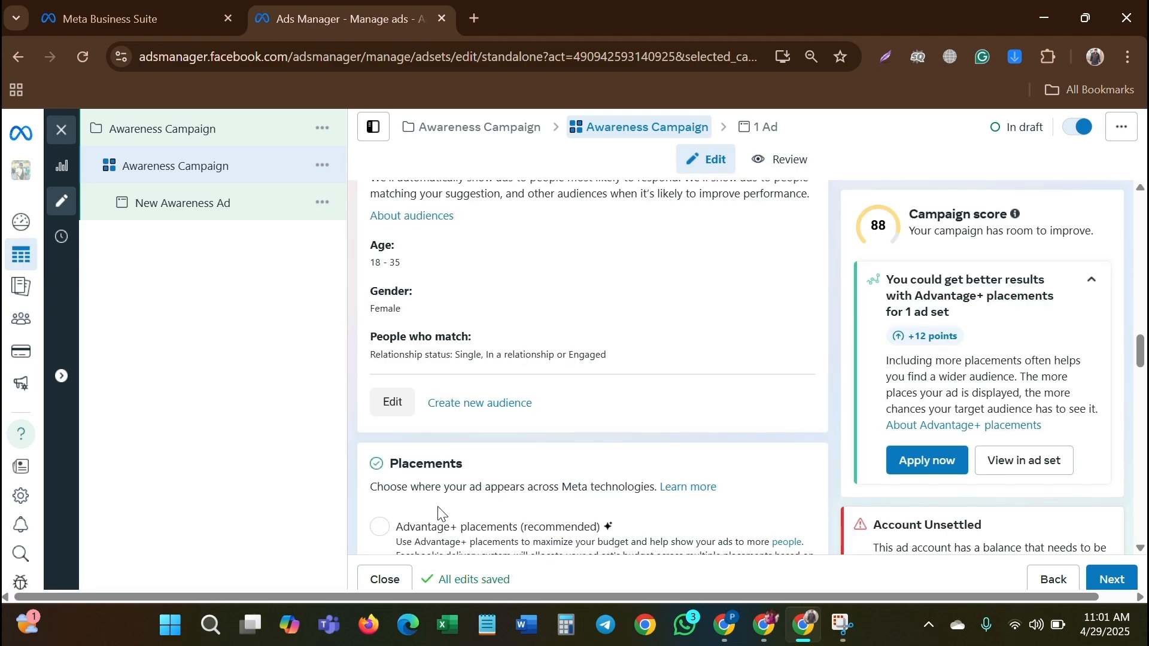
# Include Instagram again among the platforms for the manual placements.
pyautogui.scroll(-7, 493, 473)
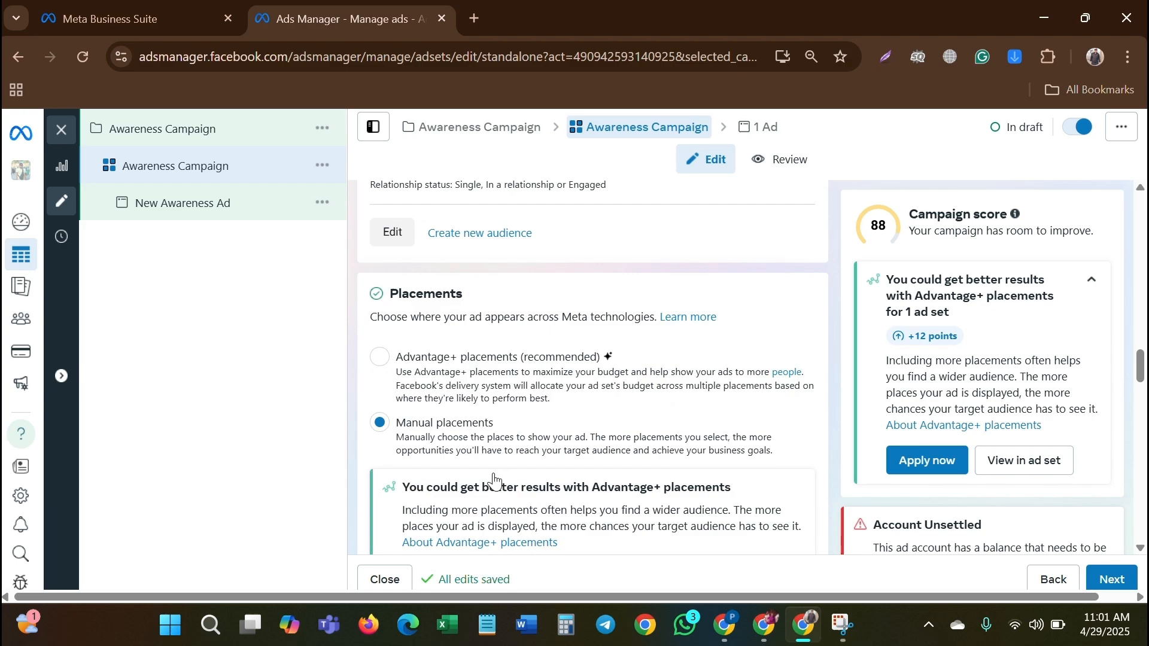
pyautogui.scroll(-1, 493, 479)
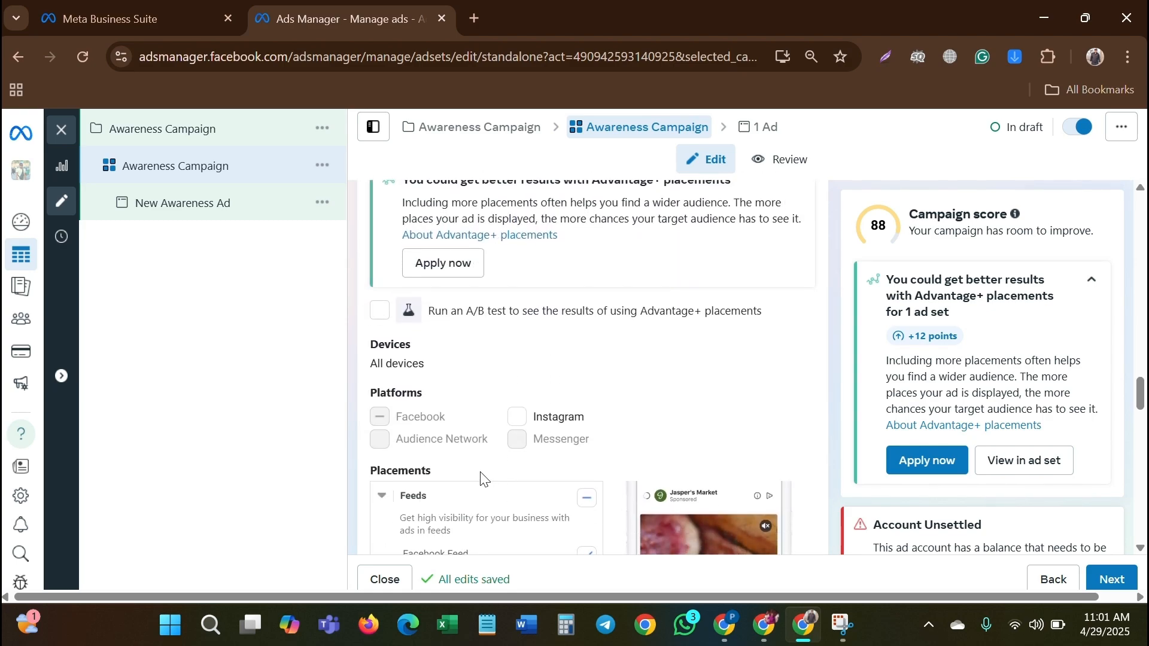
pyautogui.scroll(-2, 509, 413)
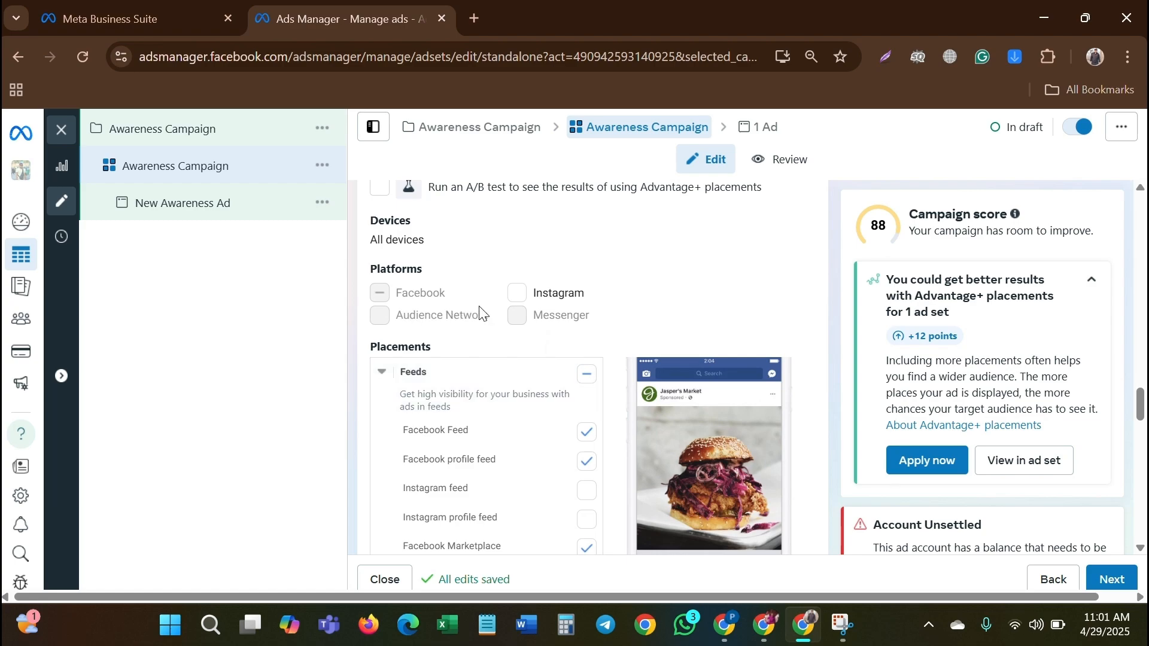
pyautogui.click(517, 294)
pyautogui.scroll(-3, 508, 387)
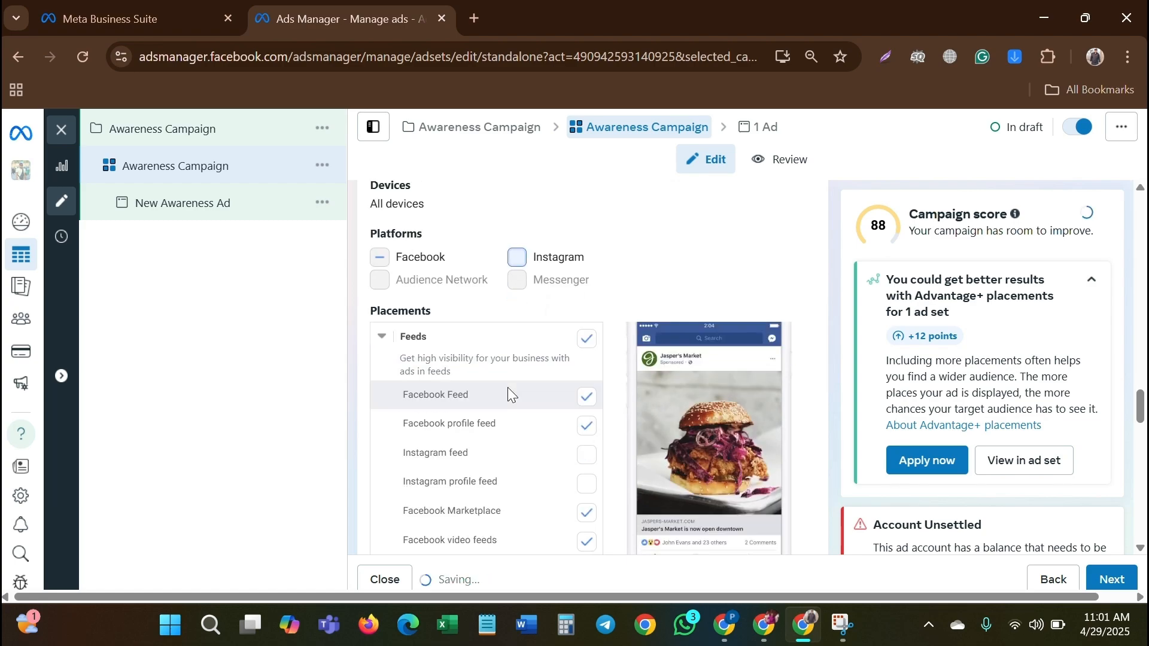
# Edit the specific mobile devices and operating systems setting and choose All mobile devices.
pyautogui.scroll(-5, 508, 390)
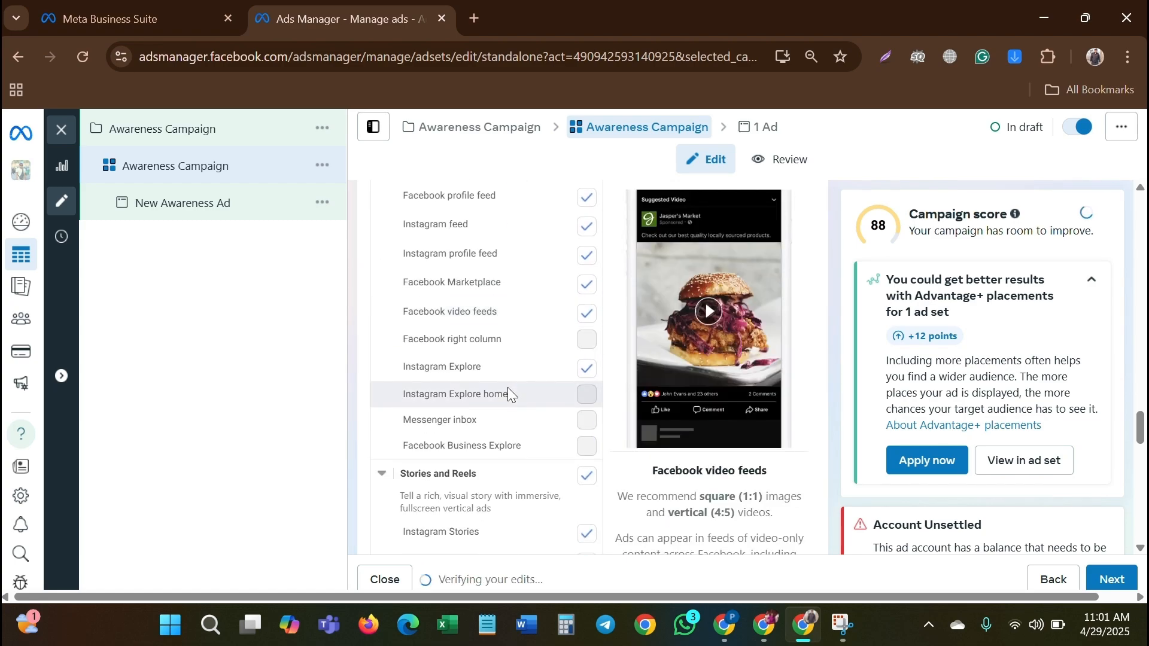
pyautogui.scroll(-8, 509, 395)
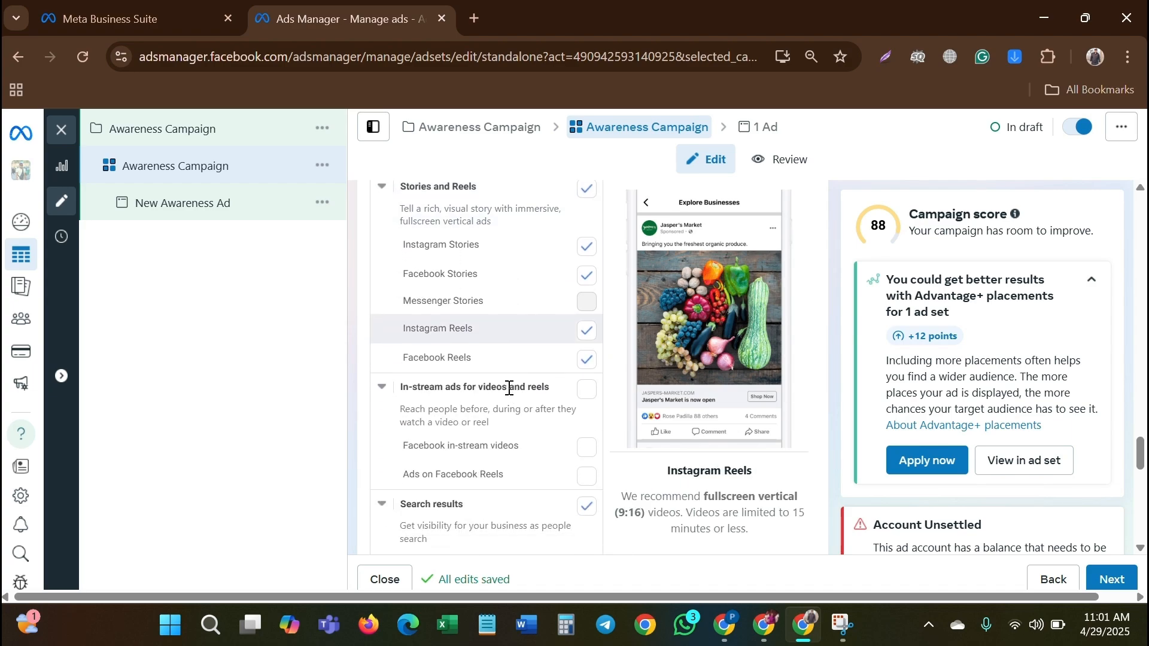
pyautogui.scroll(-5, 508, 395)
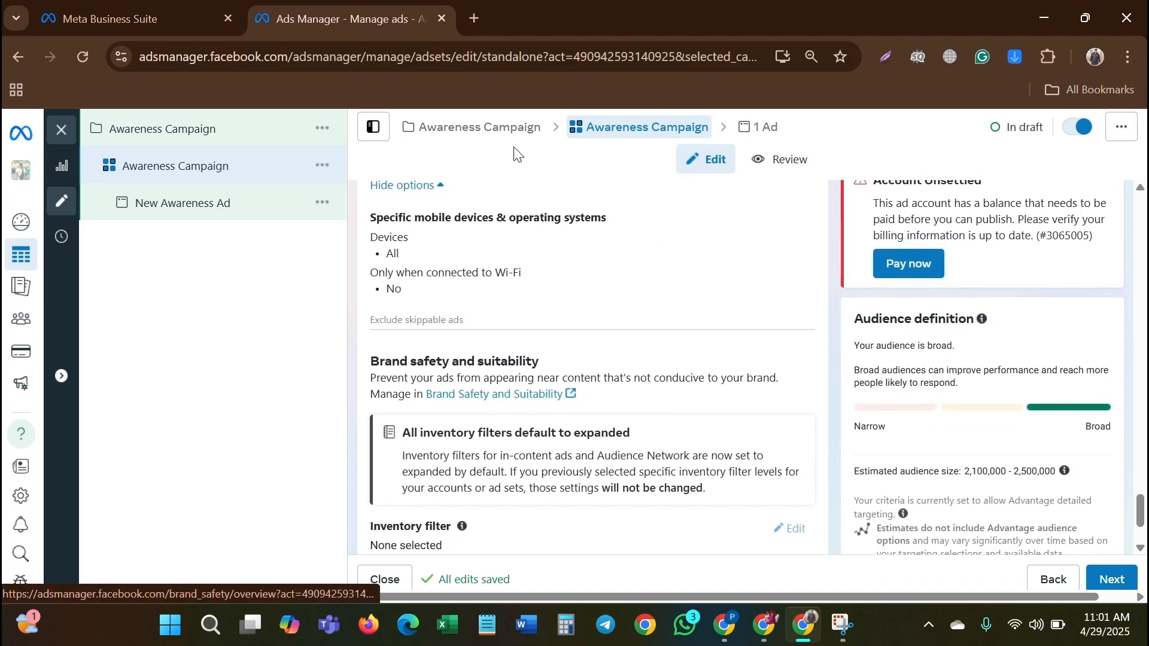
pyautogui.click(470, 11)
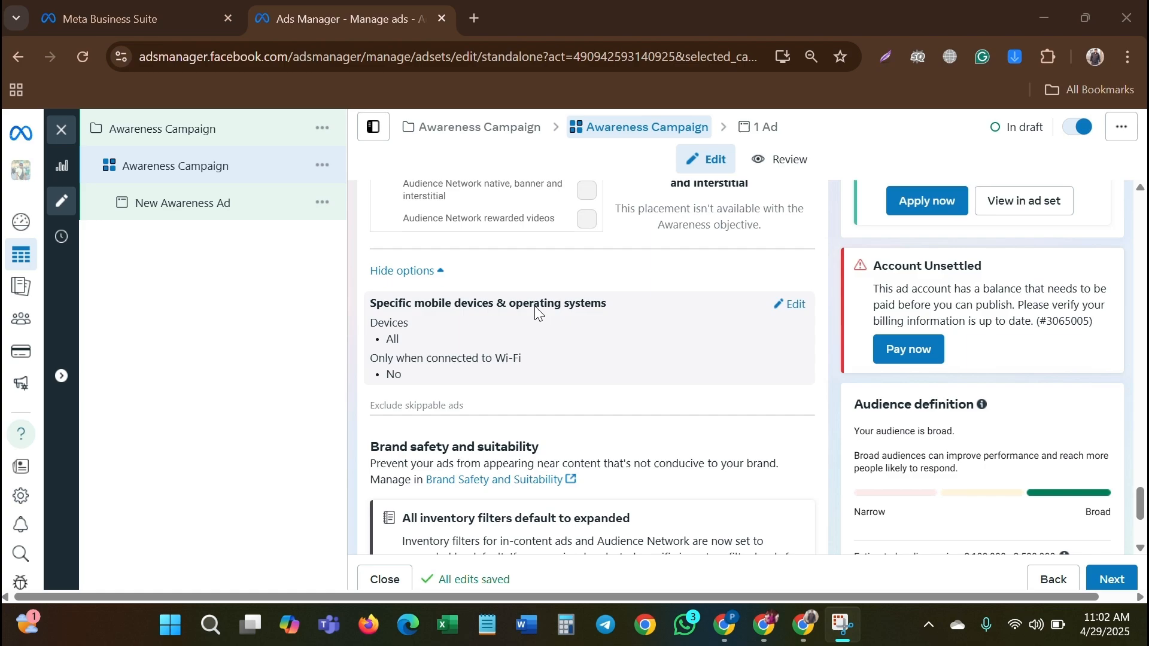
pyautogui.click(796, 305)
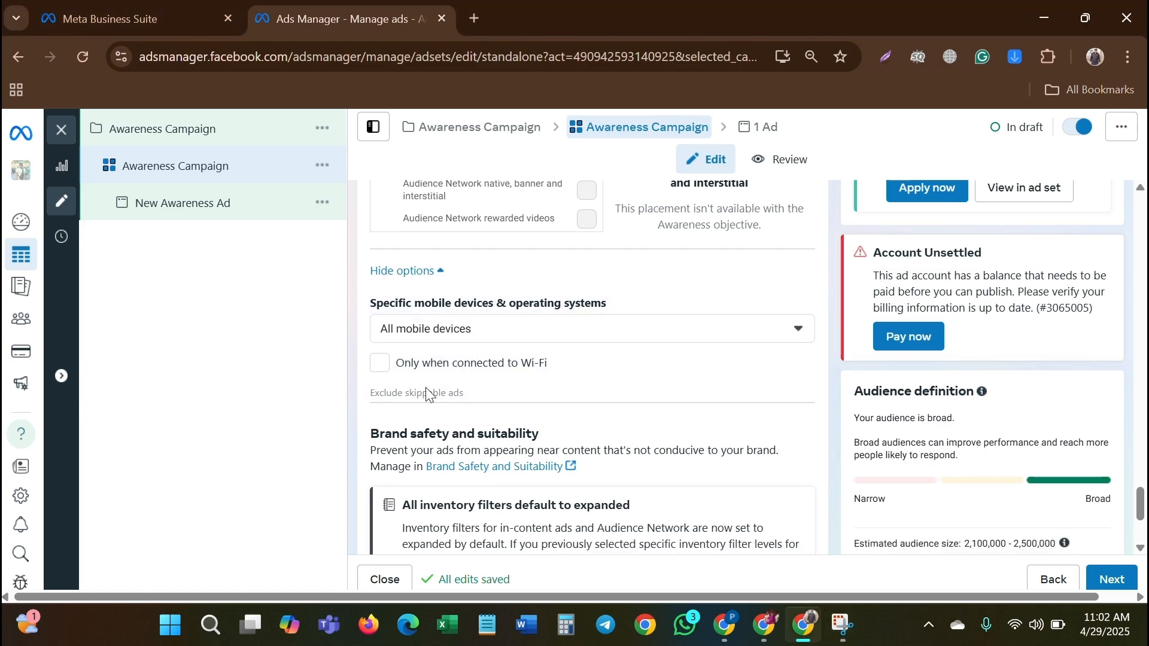
pyautogui.click(501, 329)
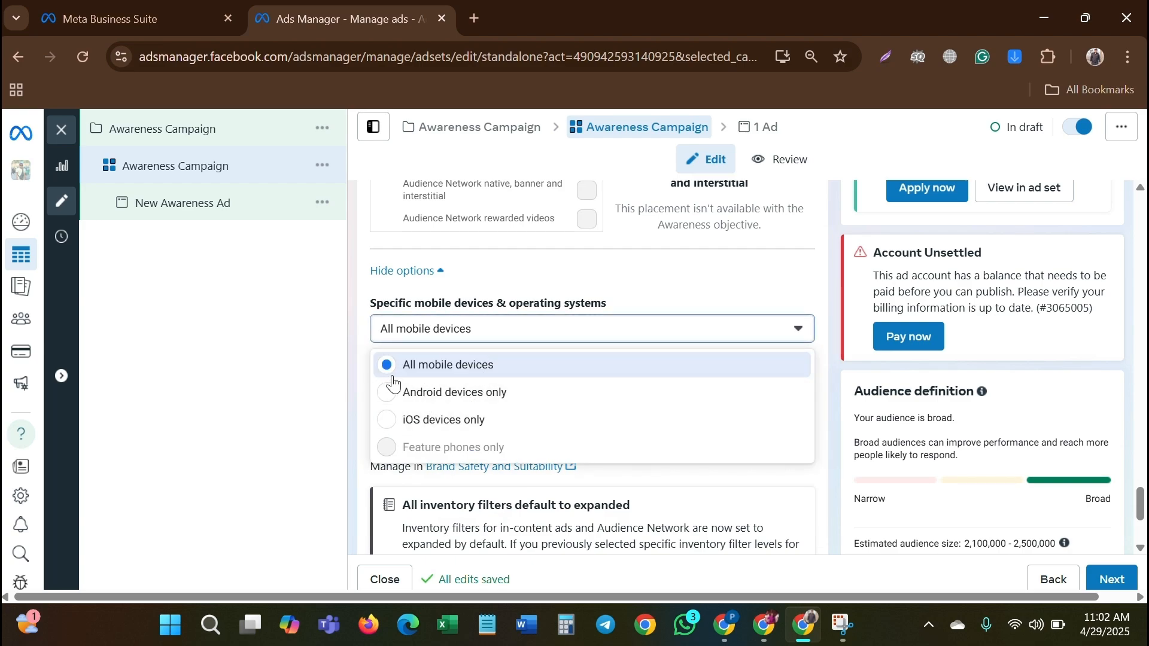
pyautogui.click(501, 366)
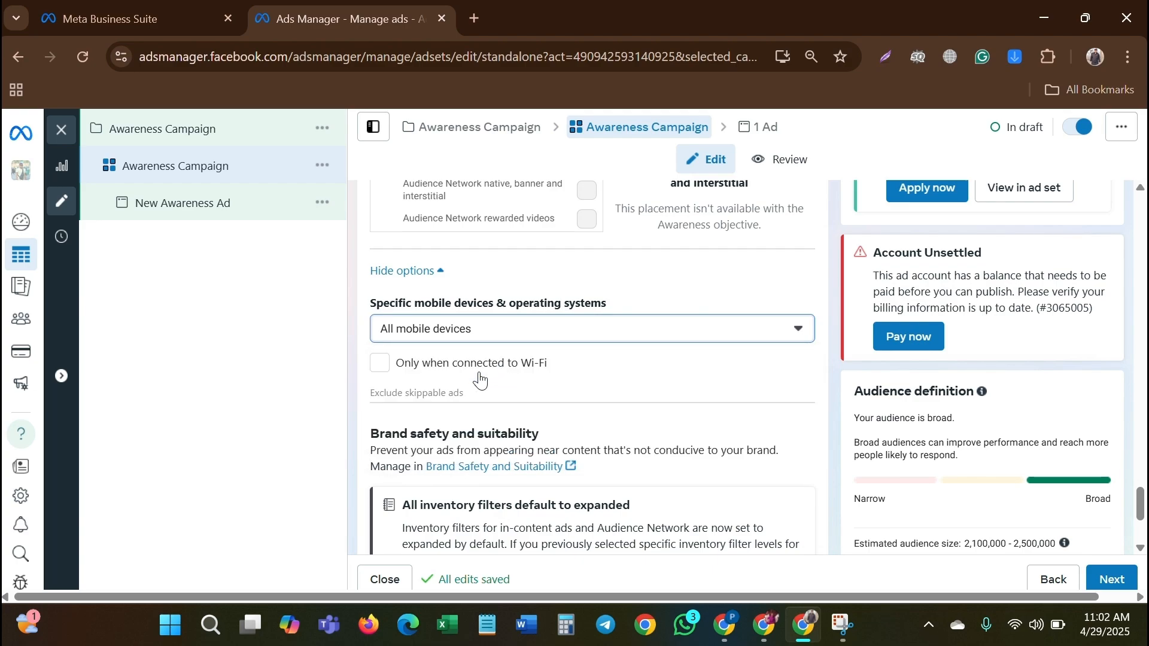
# Review the Wi-Fi option and the brand safety and suitability settings, including the explanation of publisher block lists.
pyautogui.scroll(-1, 374, 335)
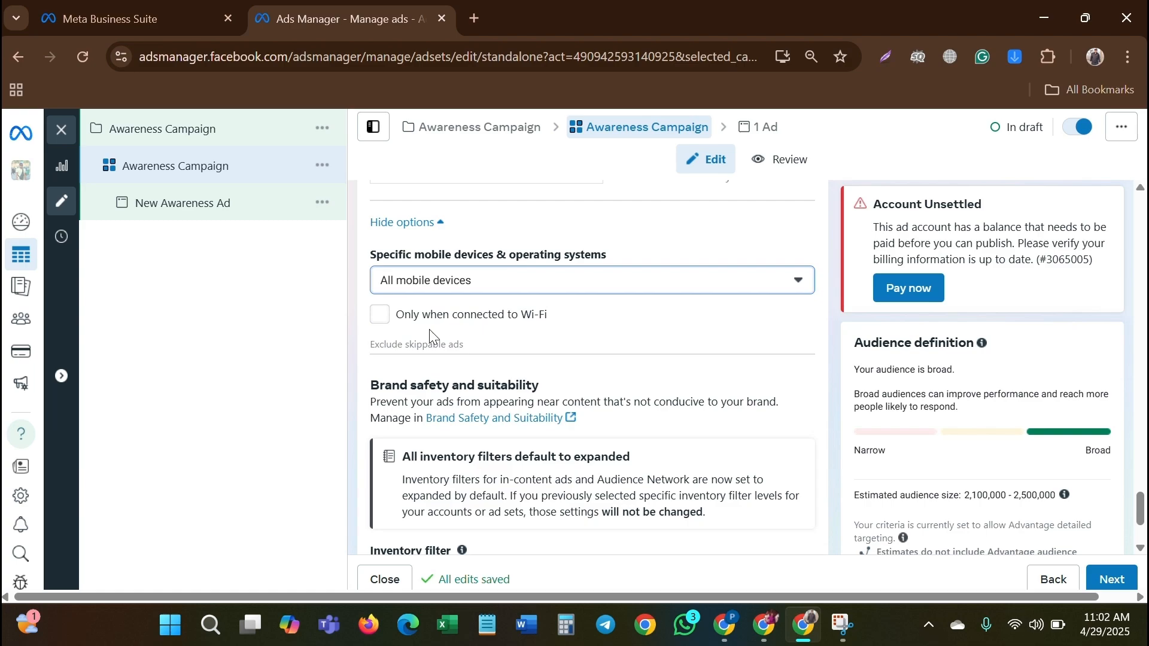
pyautogui.scroll(-1, 430, 329)
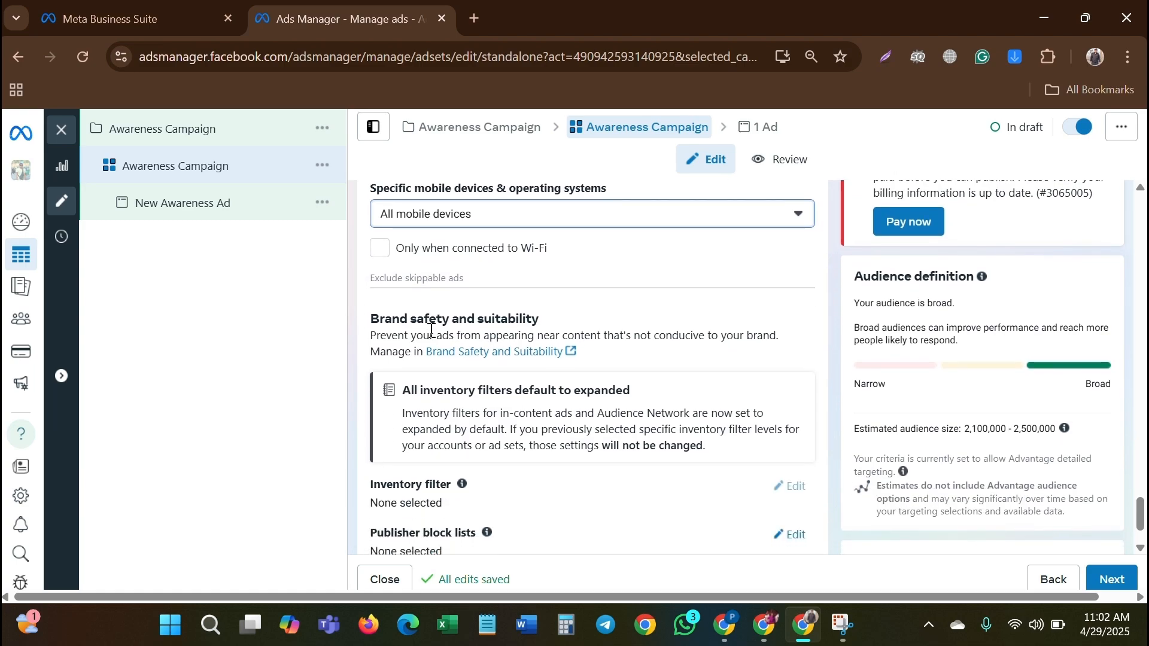
pyautogui.scroll(-1, 431, 329)
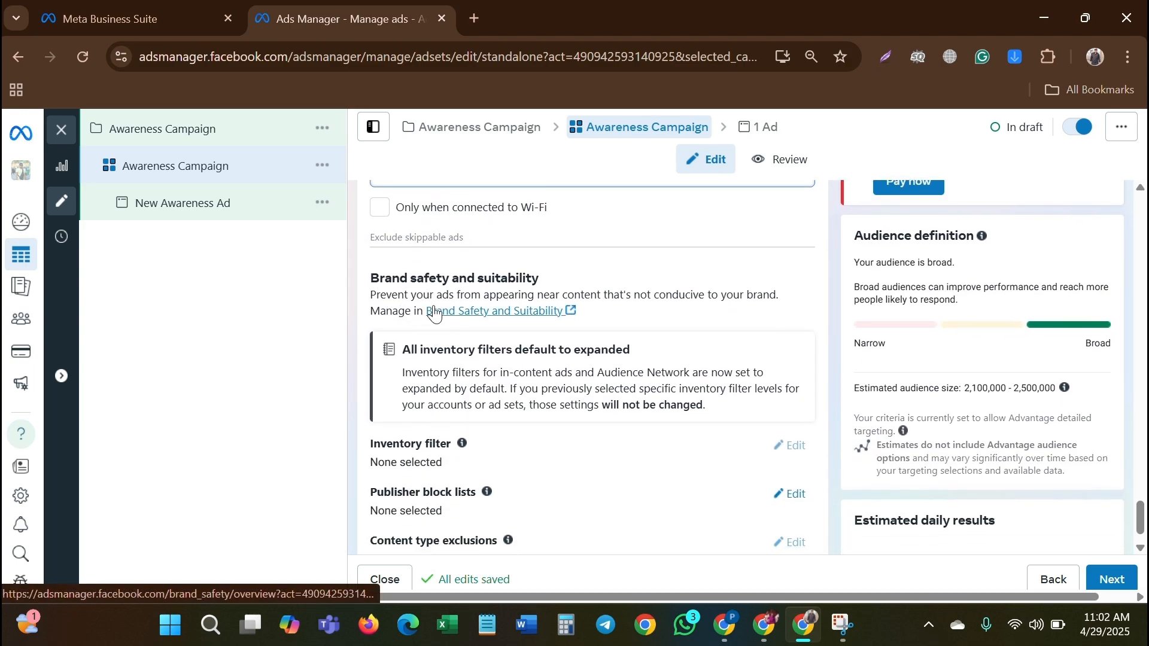
pyautogui.scroll(-1, 473, 302)
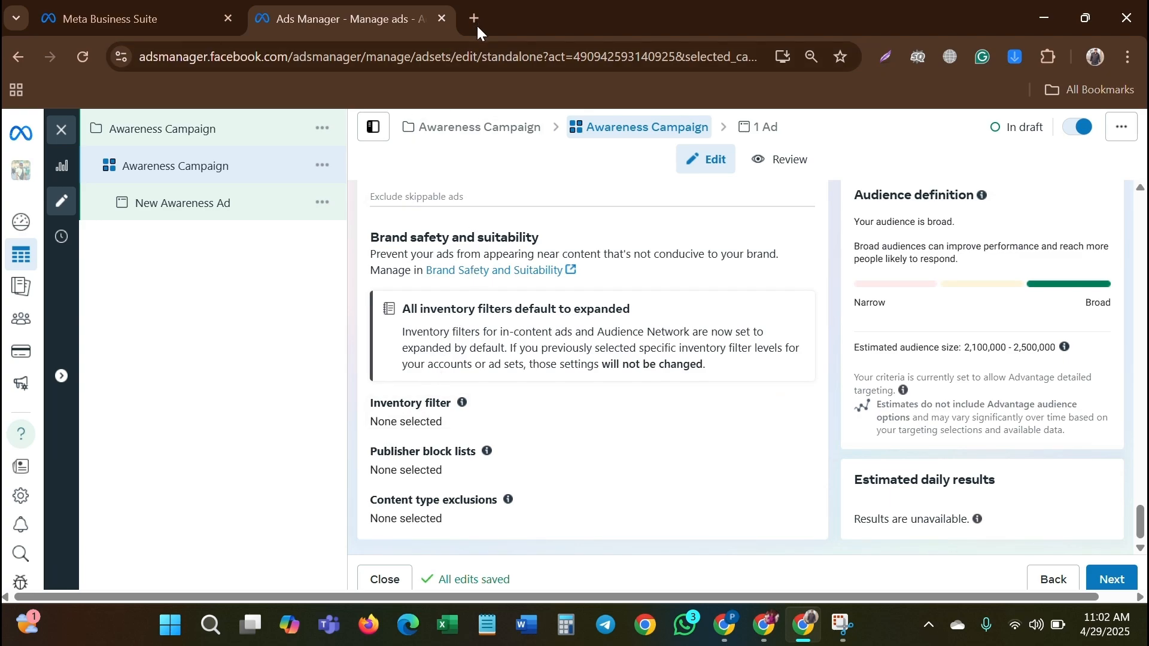
pyautogui.click(476, 27)
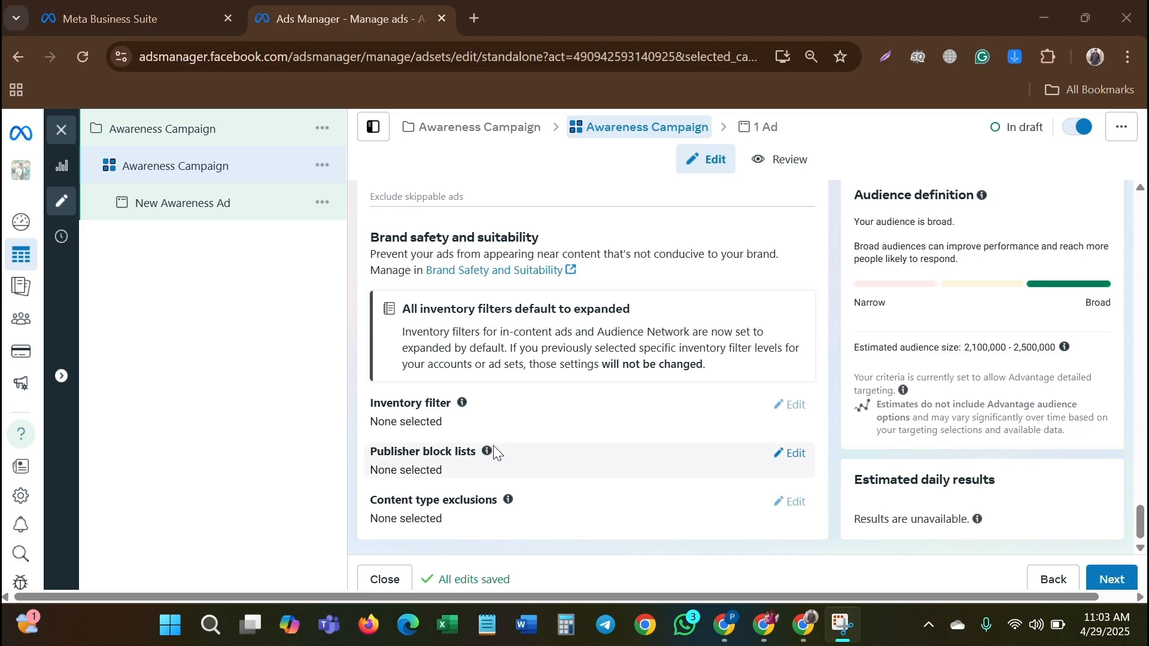
pyautogui.moveTo(488, 450)
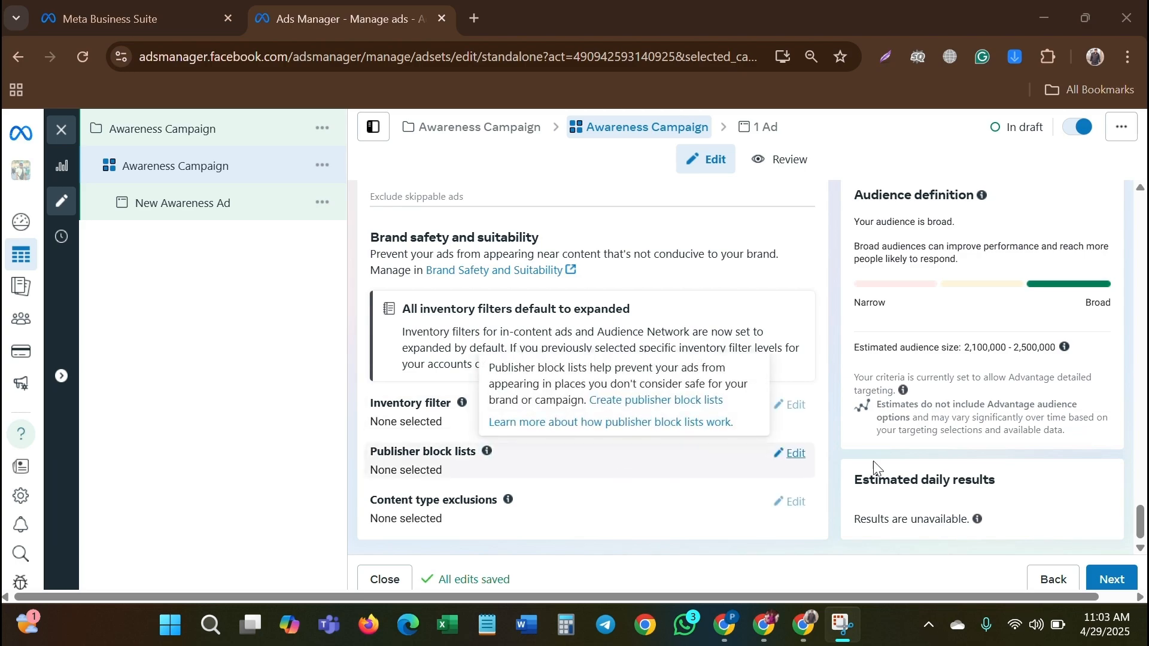
# Continue to the ad level and rename the ad as Awareness Campaign.
pyautogui.click(1112, 589)
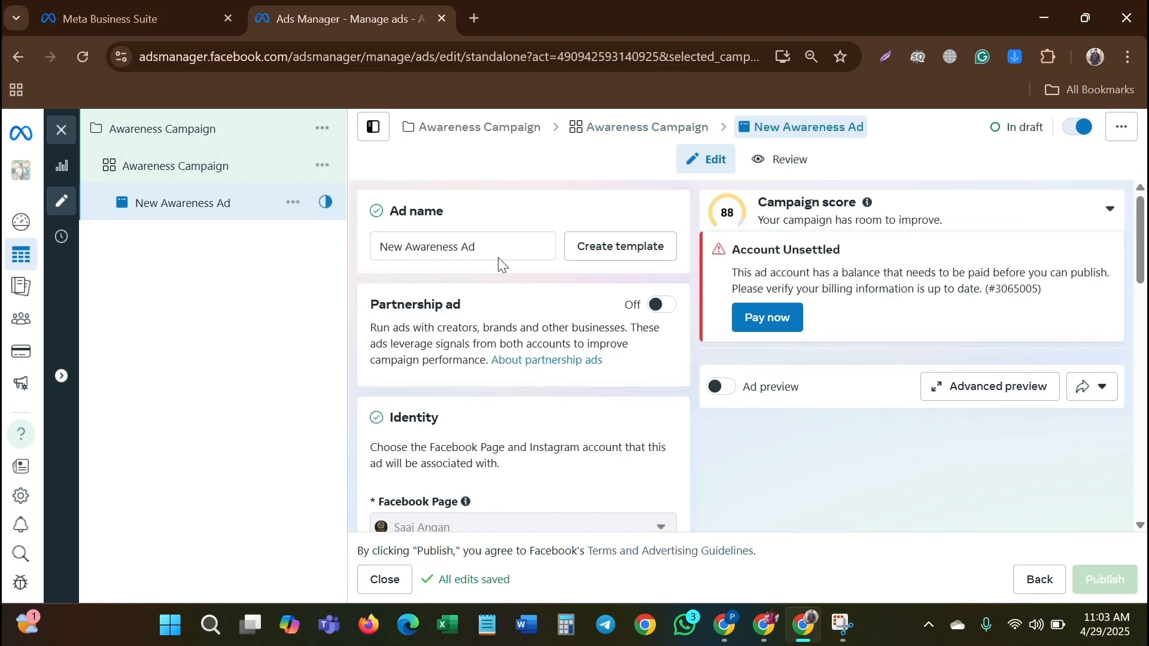
pyautogui.click(495, 244)
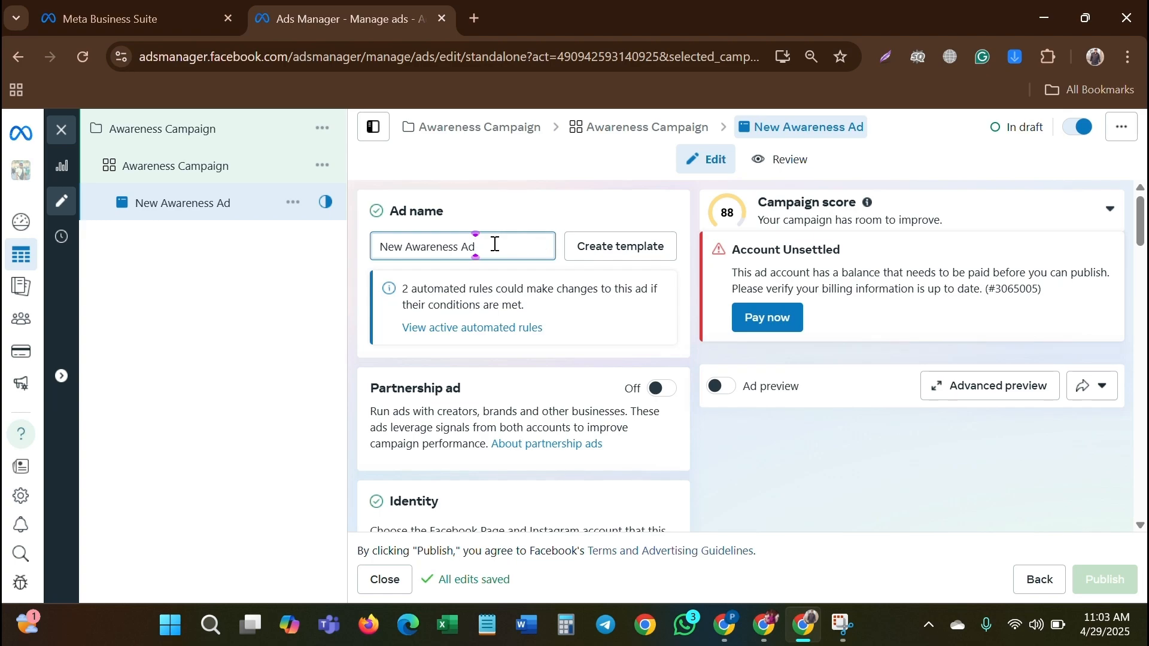
pyautogui.hotkey('ctrl', 'a')
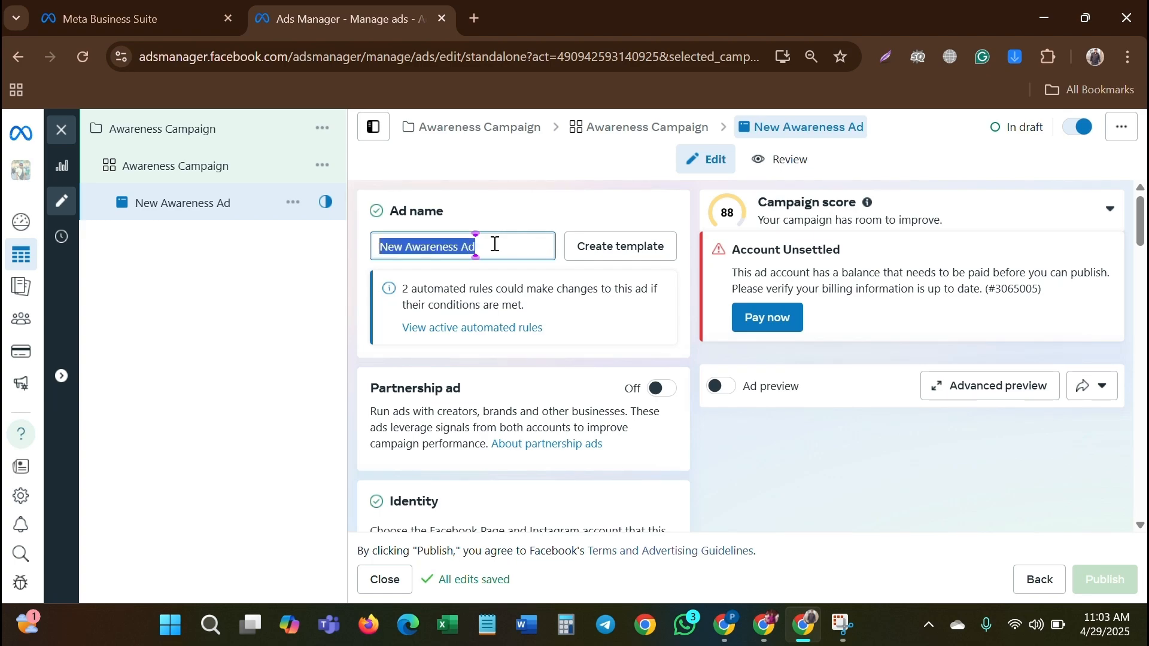
pyautogui.write('Awareness Campaign')
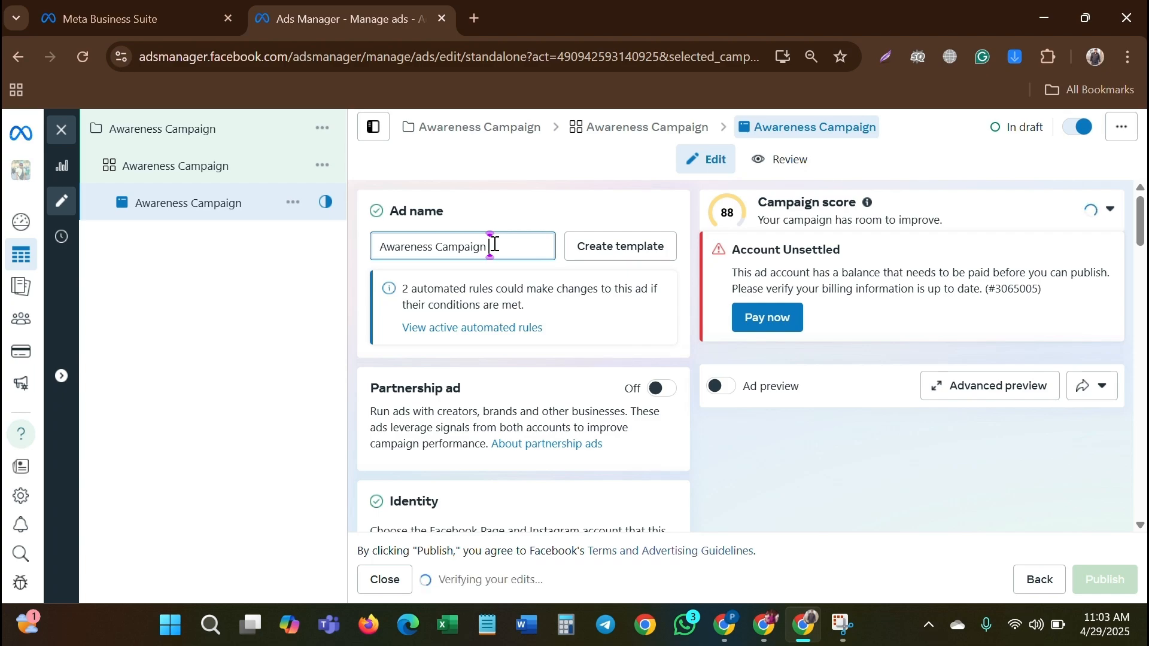
# Review the ad's partnership, Facebook Page and Instagram account settings, and its format and multi-advertiser options.
pyautogui.scroll(-1, 545, 242)
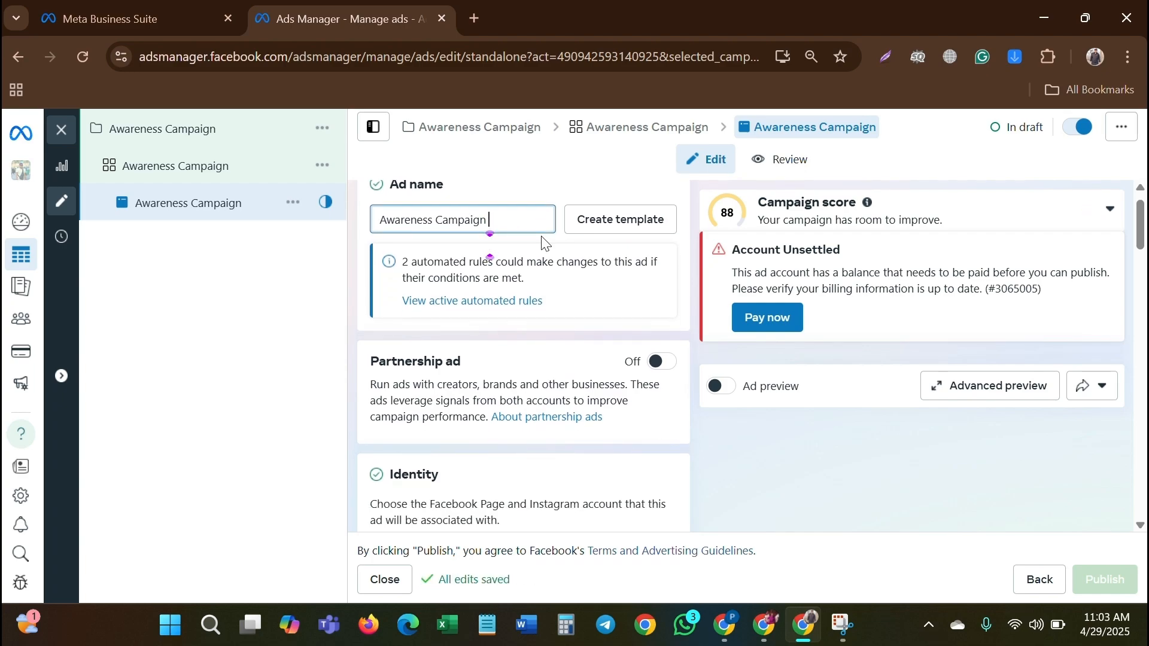
pyautogui.scroll(-4, 594, 257)
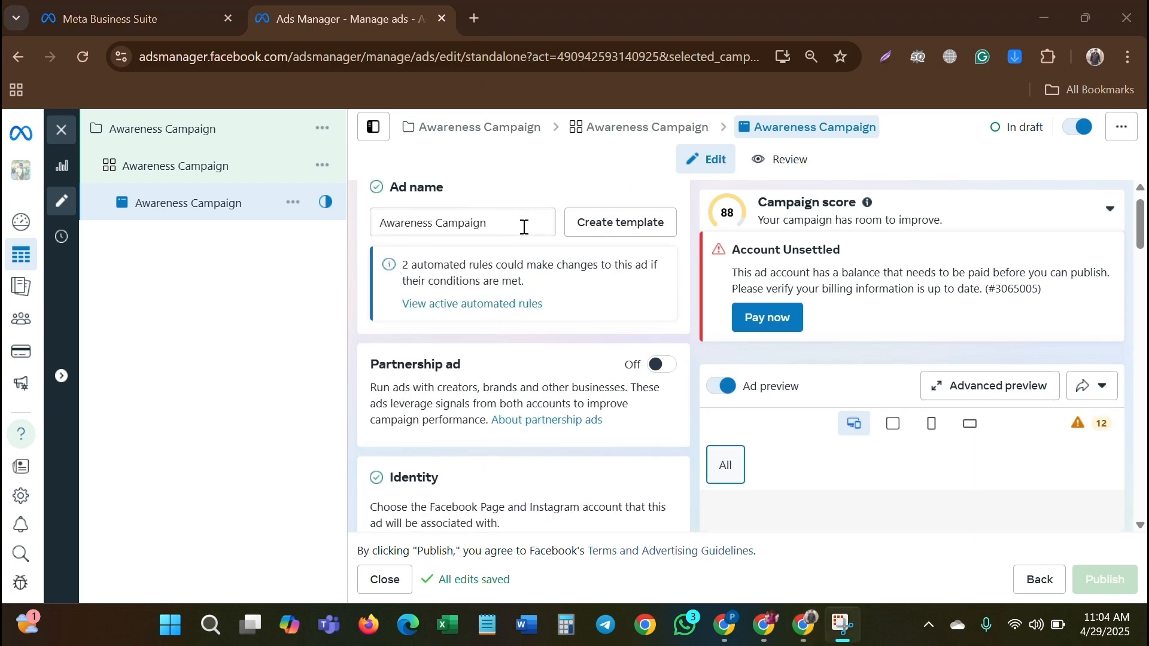
pyautogui.scroll(-2, 524, 227)
pyautogui.scroll(2, 524, 227)
pyautogui.scroll(-2, 524, 228)
pyautogui.scroll(-5, 524, 227)
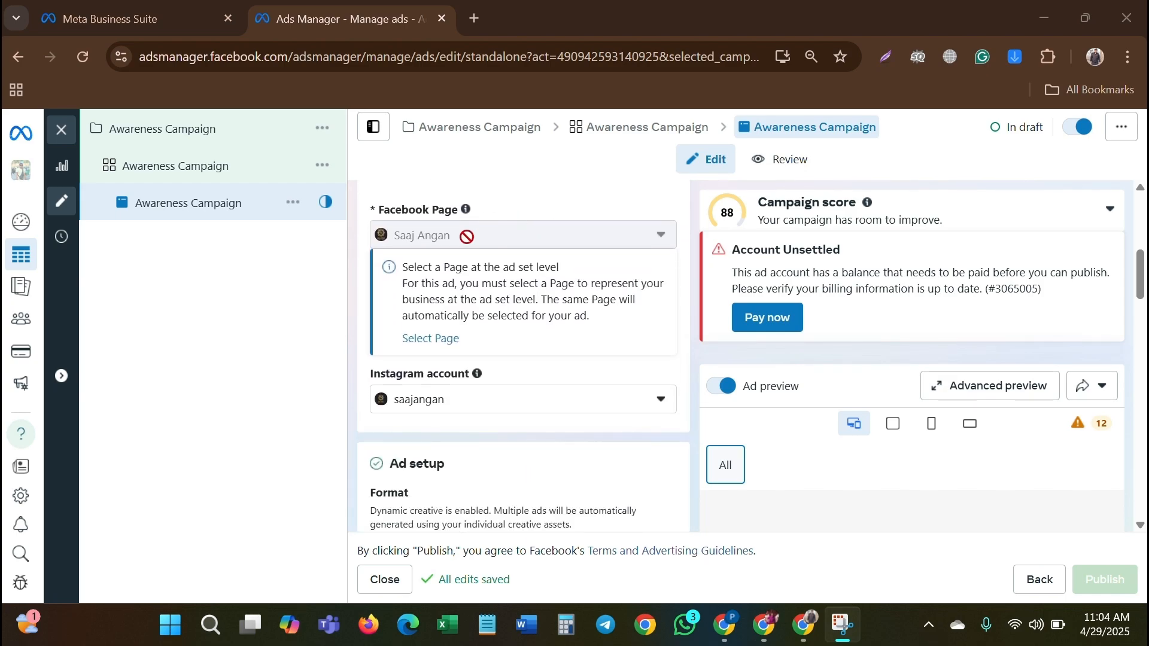
pyautogui.scroll(-2, 509, 243)
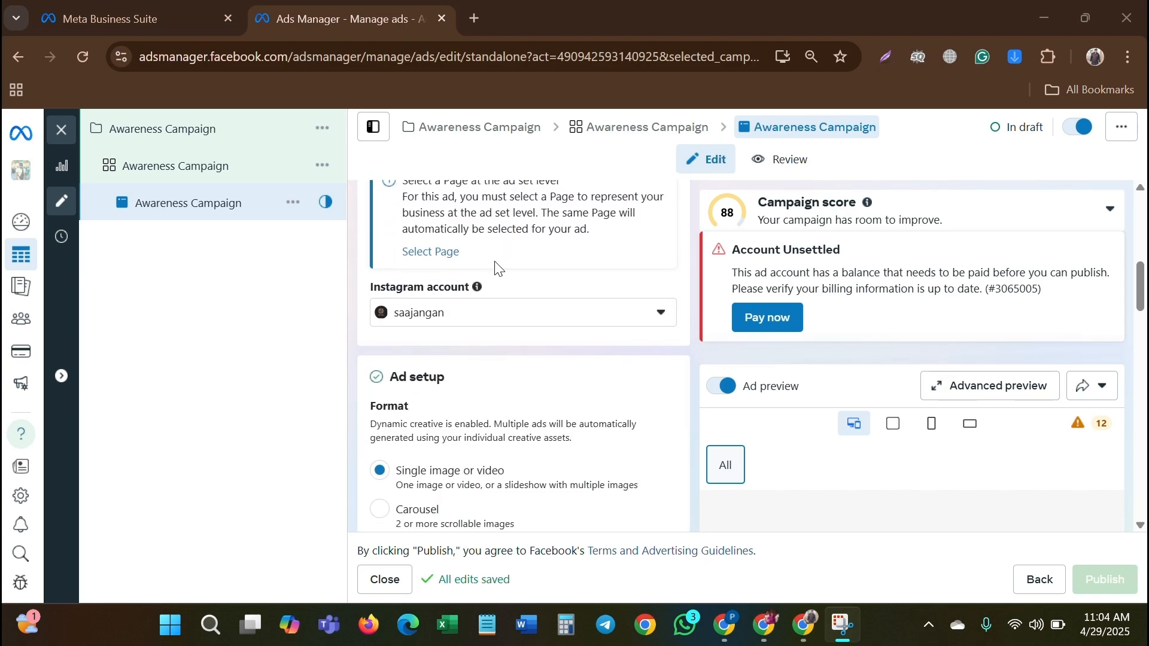
pyautogui.scroll(-3, 443, 317)
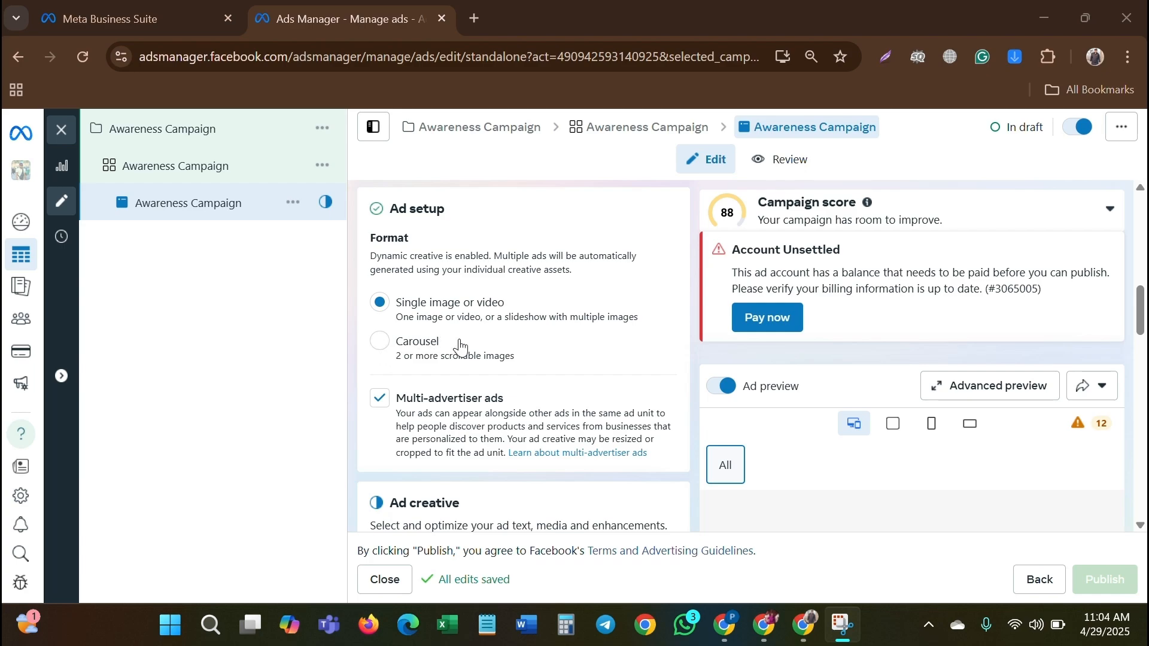
pyautogui.scroll(-1, 495, 356)
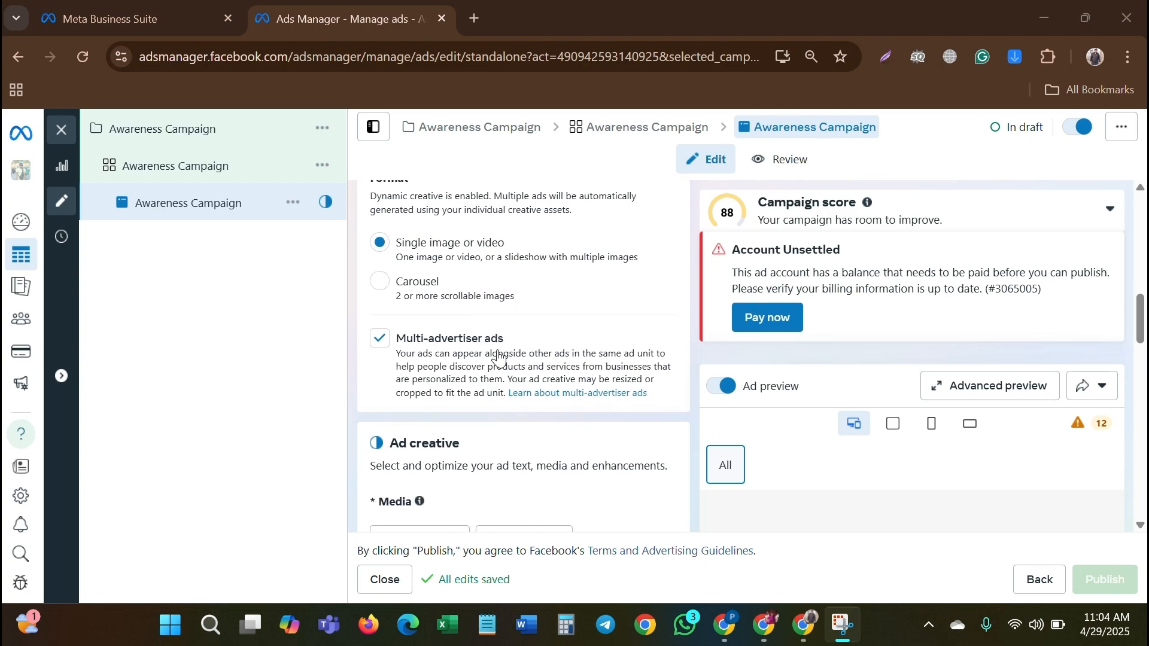
# Add the pink dress picture (1080 × 1080) from the account images as the ad creative's media.
pyautogui.scroll(-3, 497, 357)
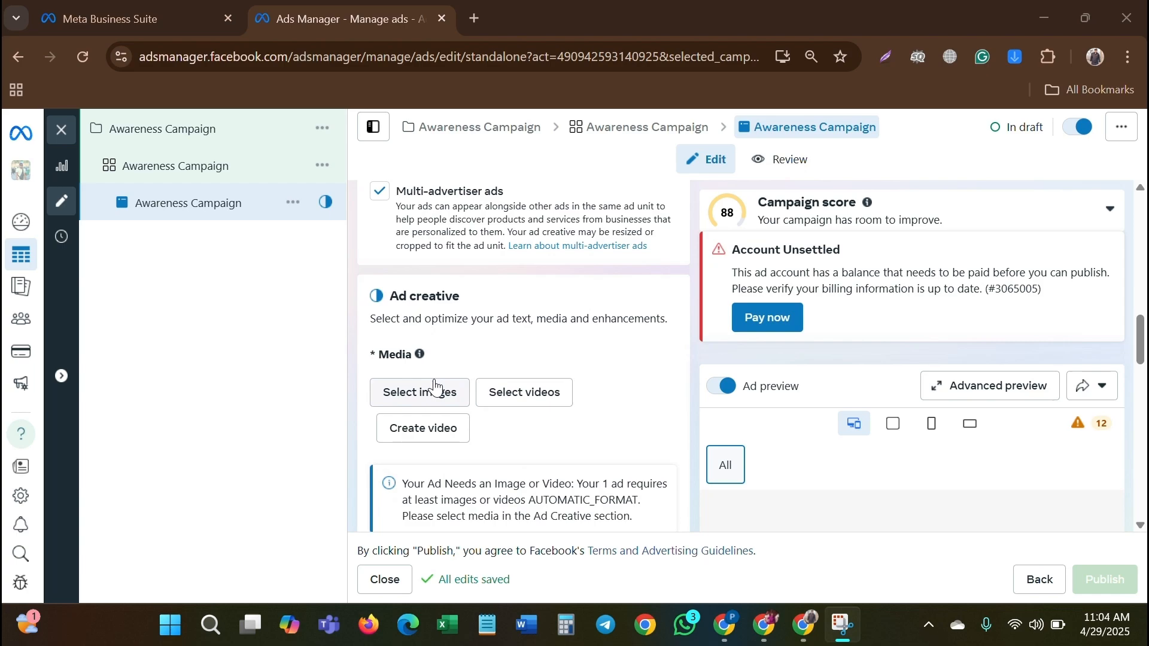
pyautogui.click(416, 395)
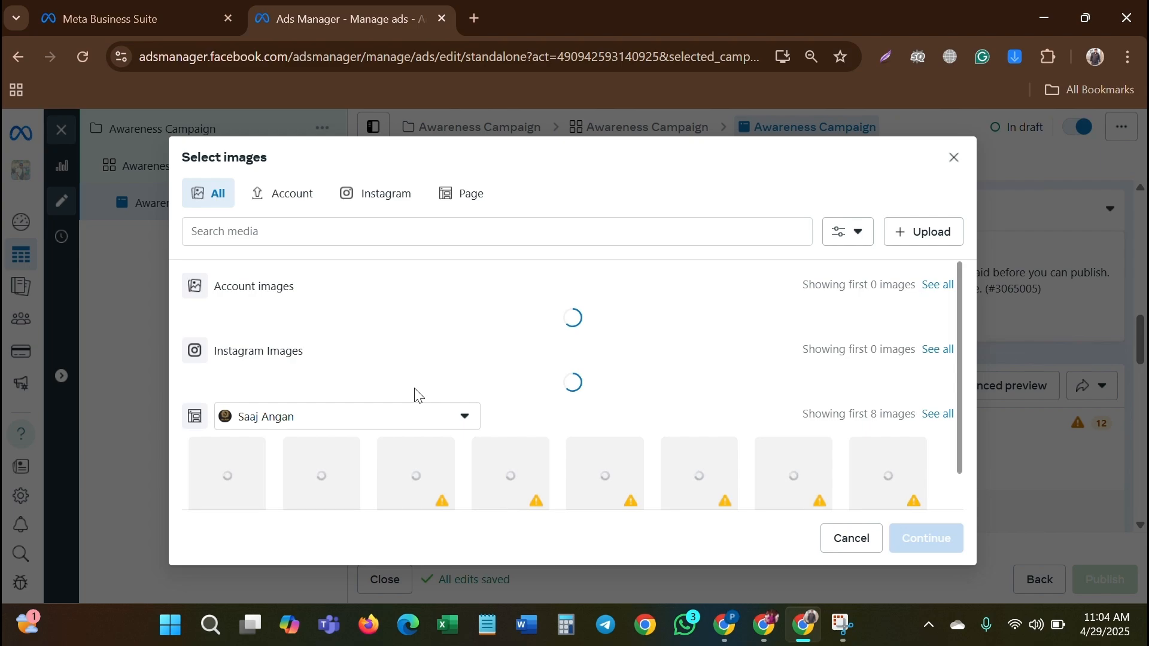
pyautogui.scroll(-1, 413, 435)
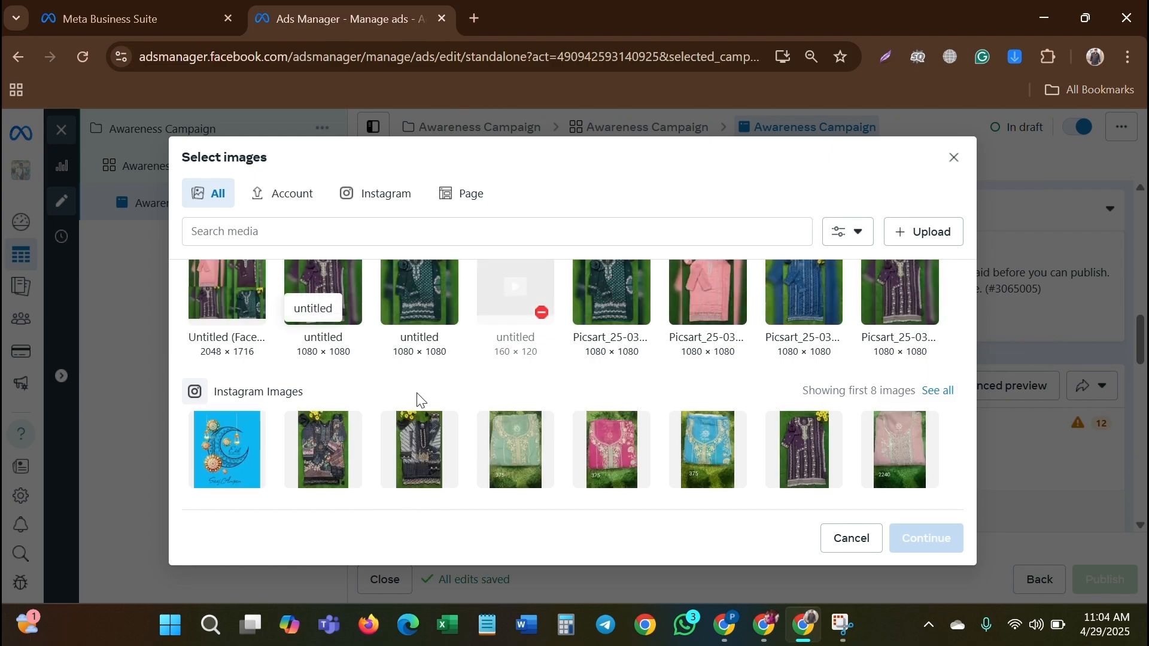
pyautogui.scroll(1, 422, 401)
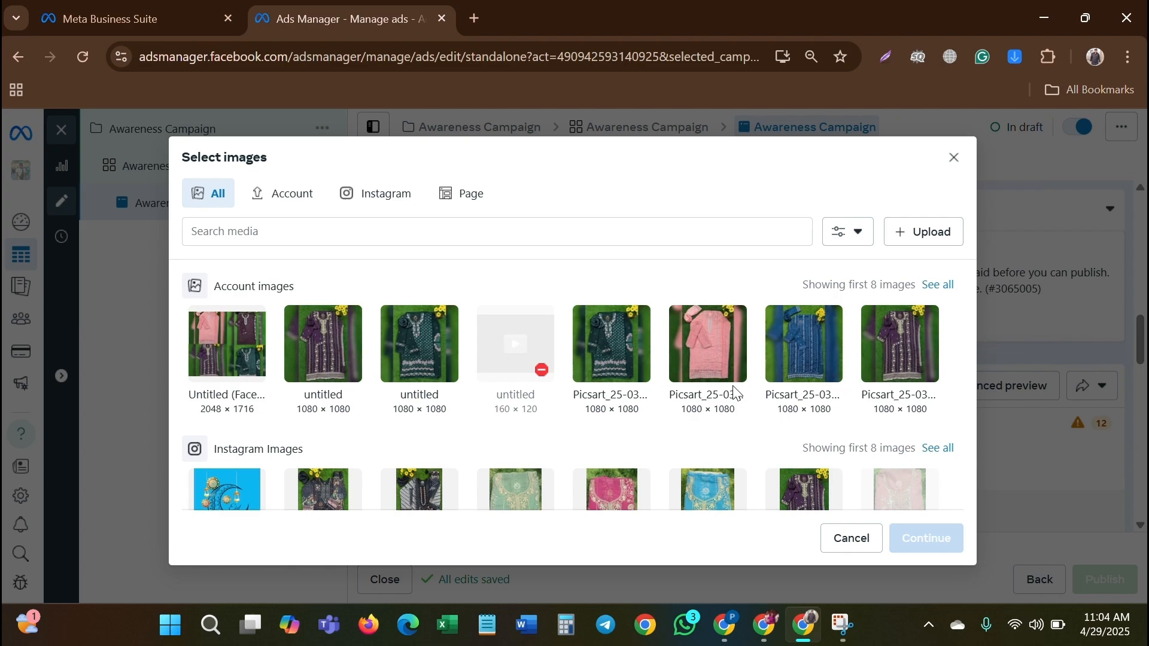
pyautogui.click(703, 349)
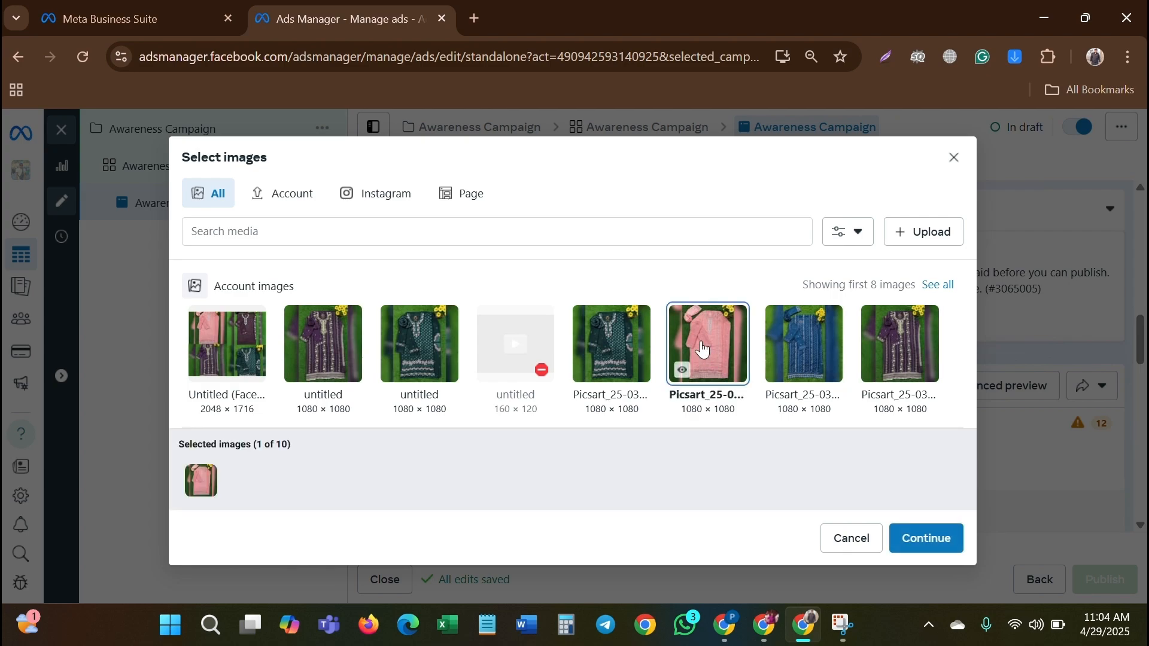
pyautogui.click(925, 551)
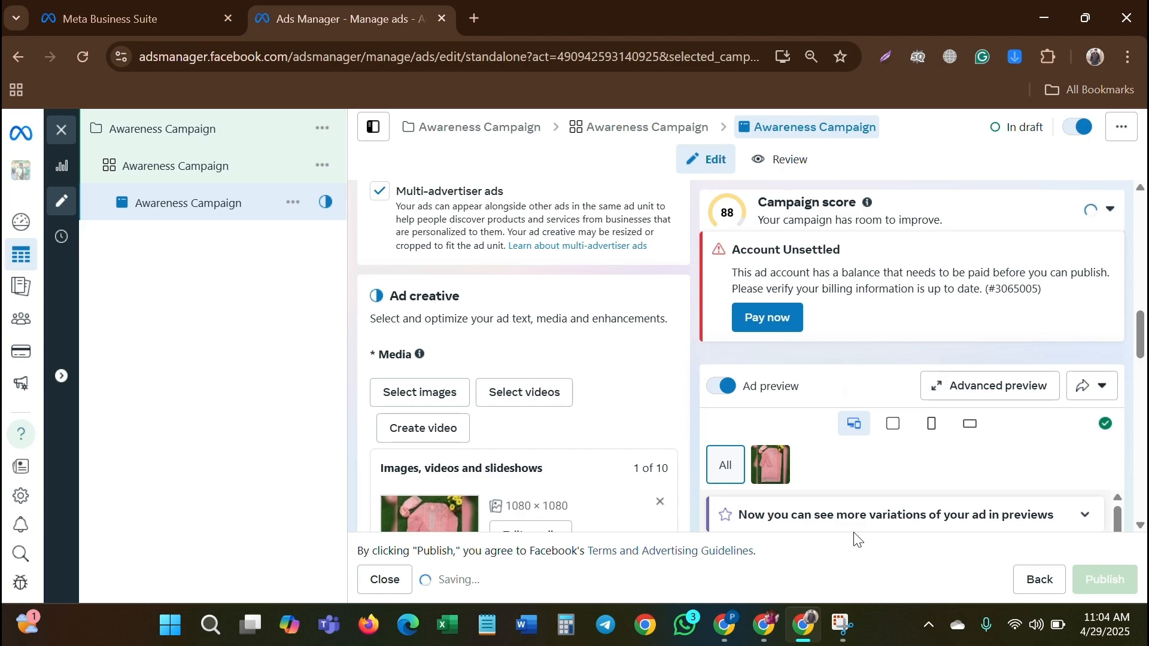
# Examine the ad creative text fields, website URL, call to action and tracking settings, along with the feed and story previews.
pyautogui.scroll(-1, 605, 464)
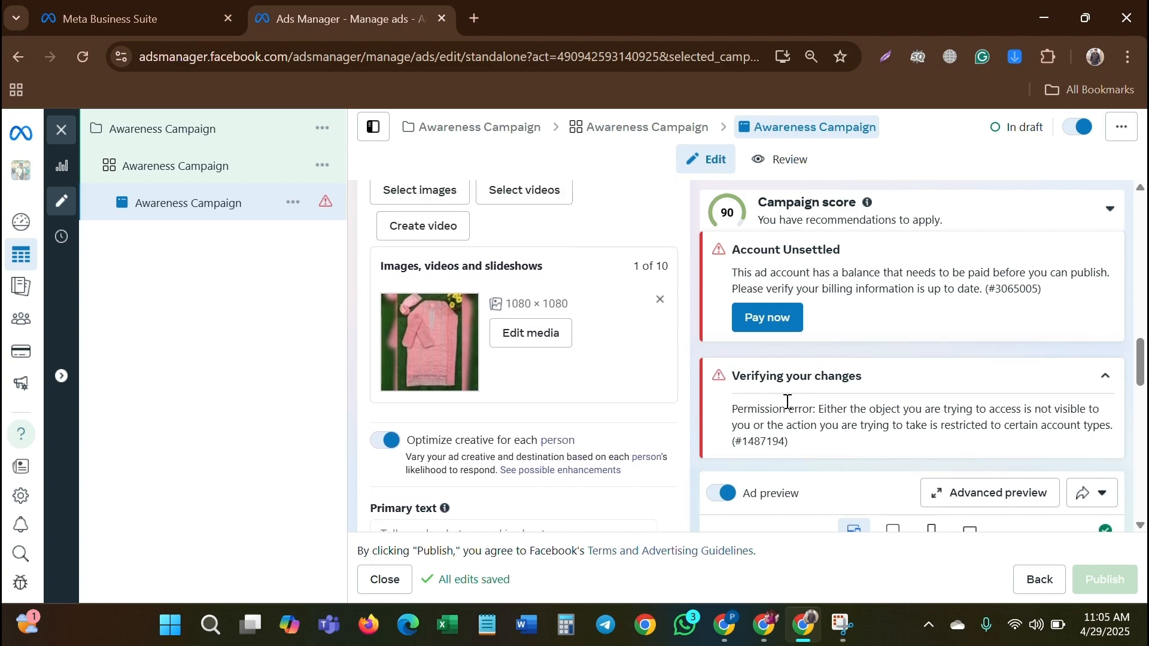
pyautogui.scroll(-5, 809, 450)
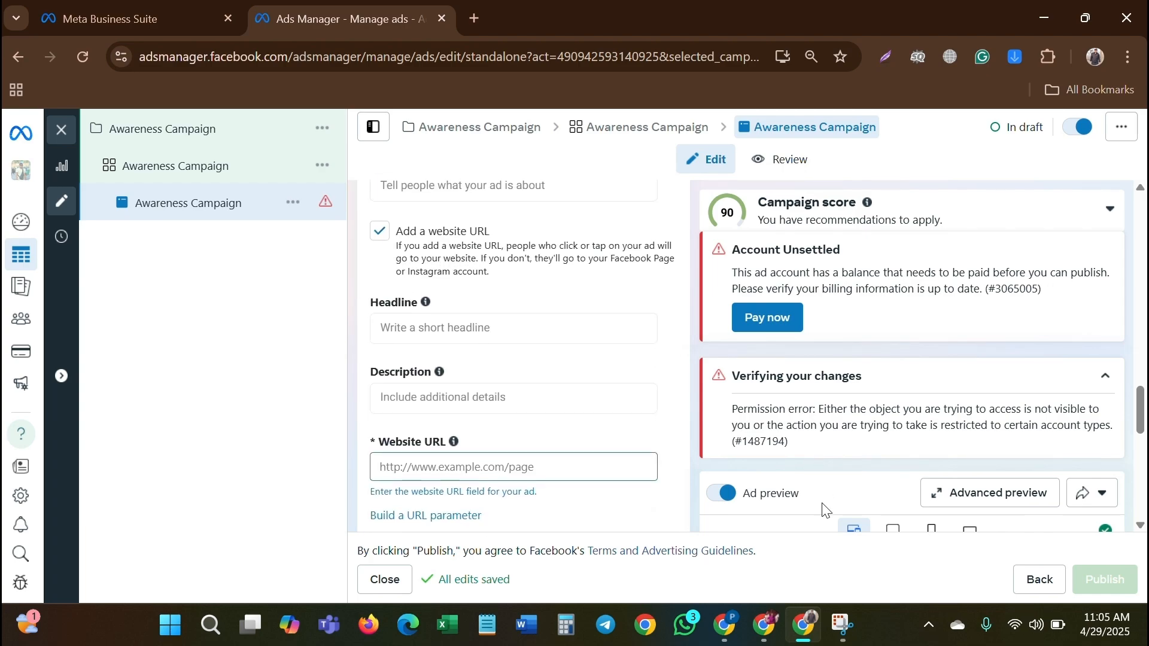
pyautogui.scroll(-5, 826, 508)
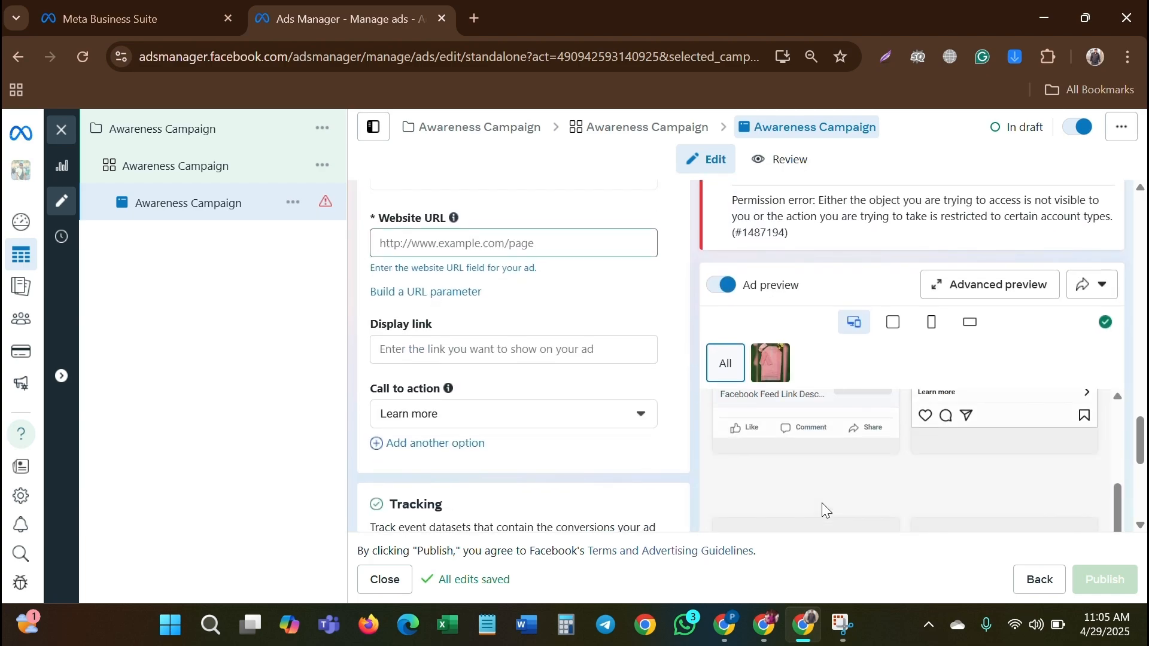
pyautogui.scroll(-5, 821, 502)
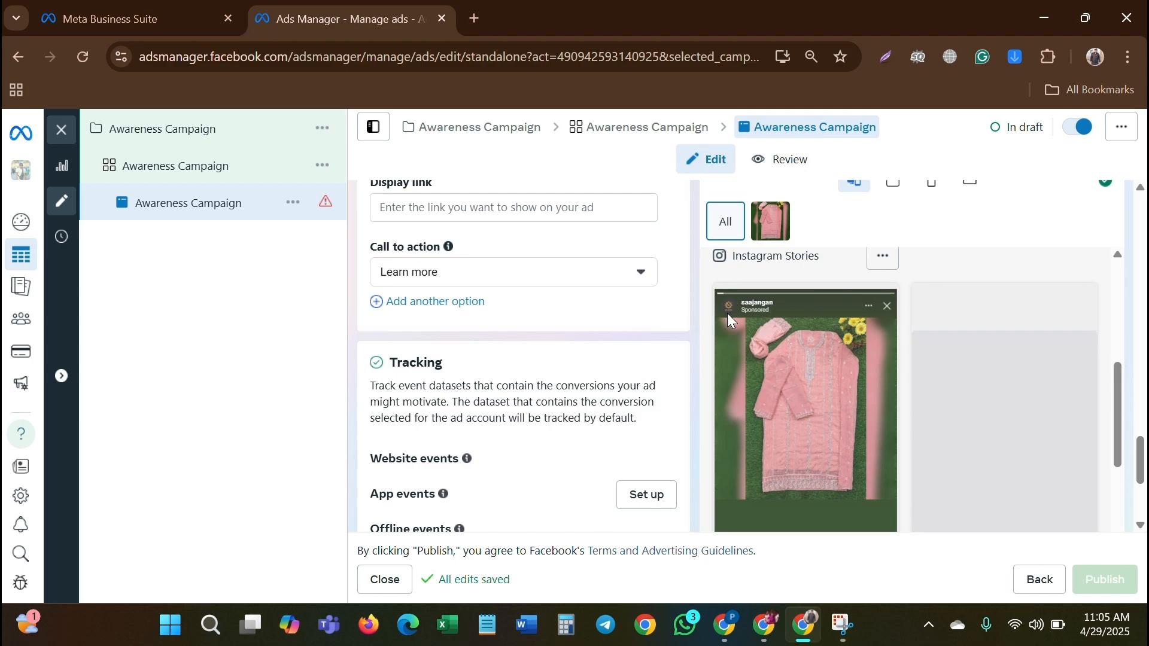
pyautogui.scroll(-2, 690, 331)
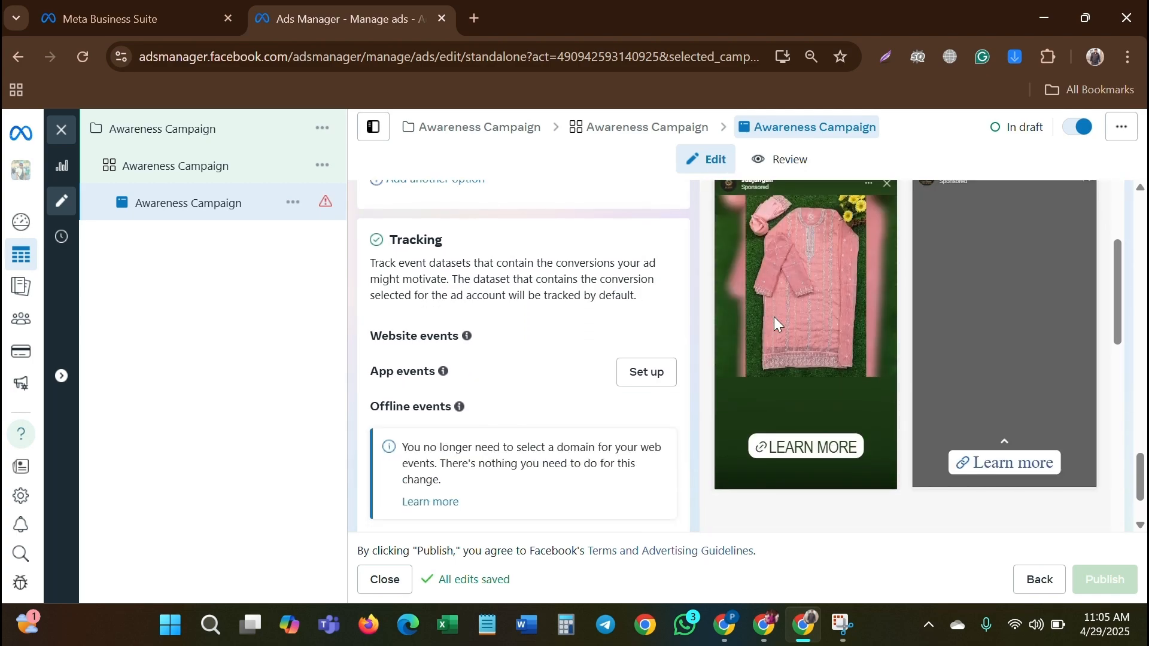
pyautogui.scroll(1, 775, 324)
pyautogui.scroll(1, 774, 324)
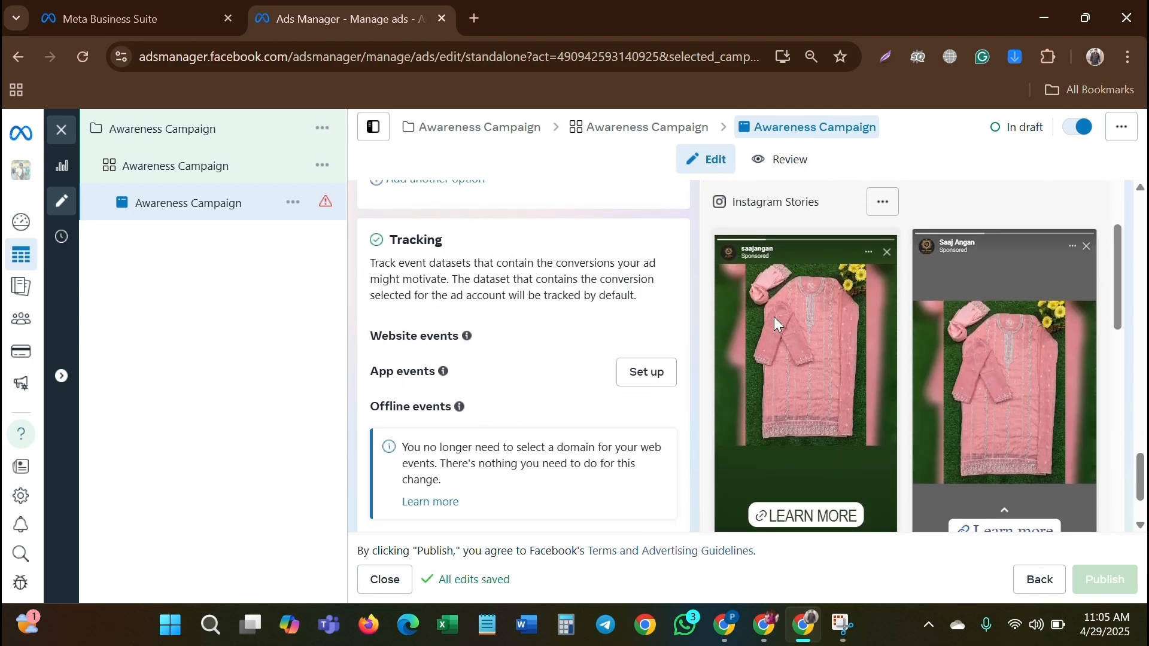
pyautogui.scroll(1, 630, 280)
pyautogui.scroll(5, 629, 281)
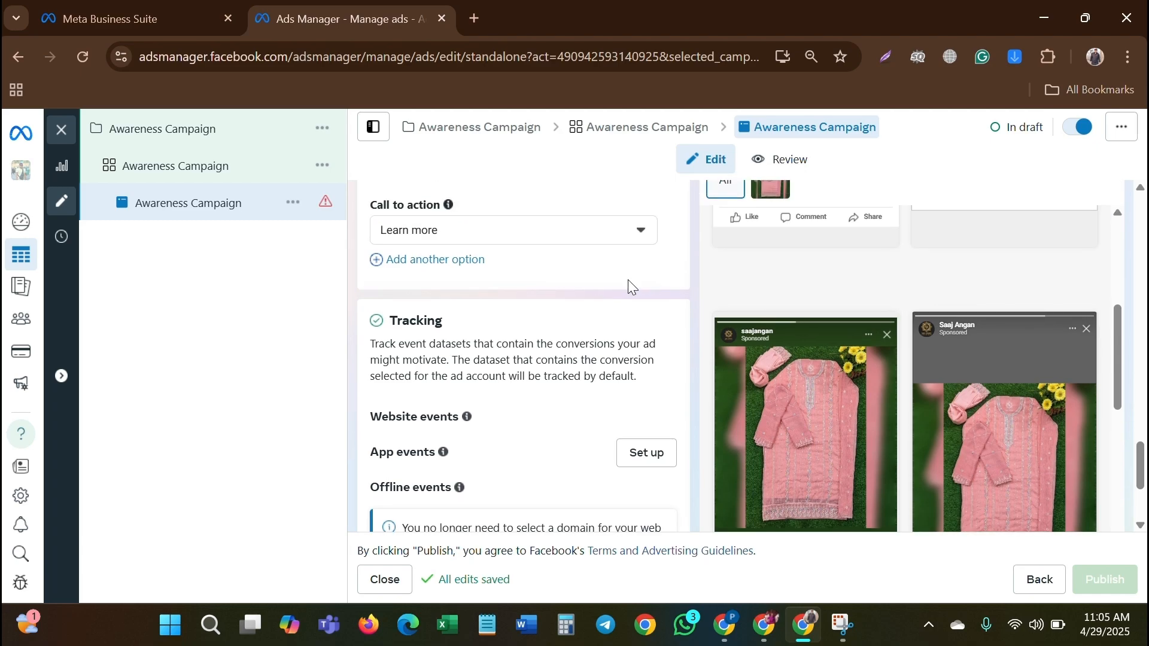
pyautogui.scroll(4, 632, 288)
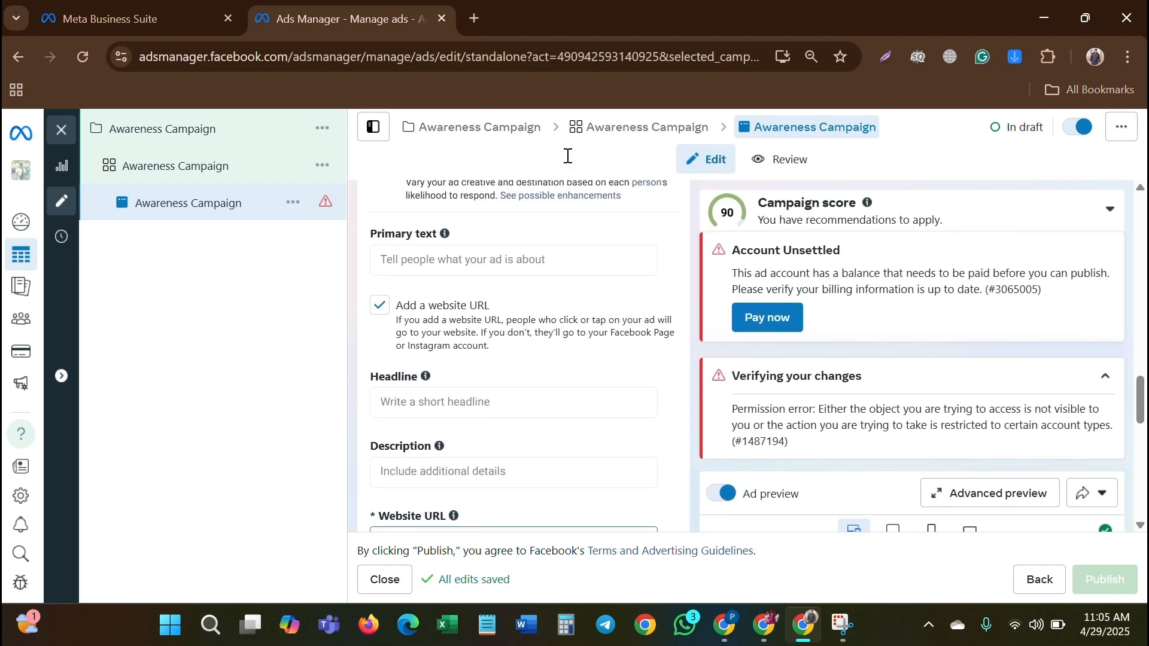
pyautogui.scroll(5, 518, 360)
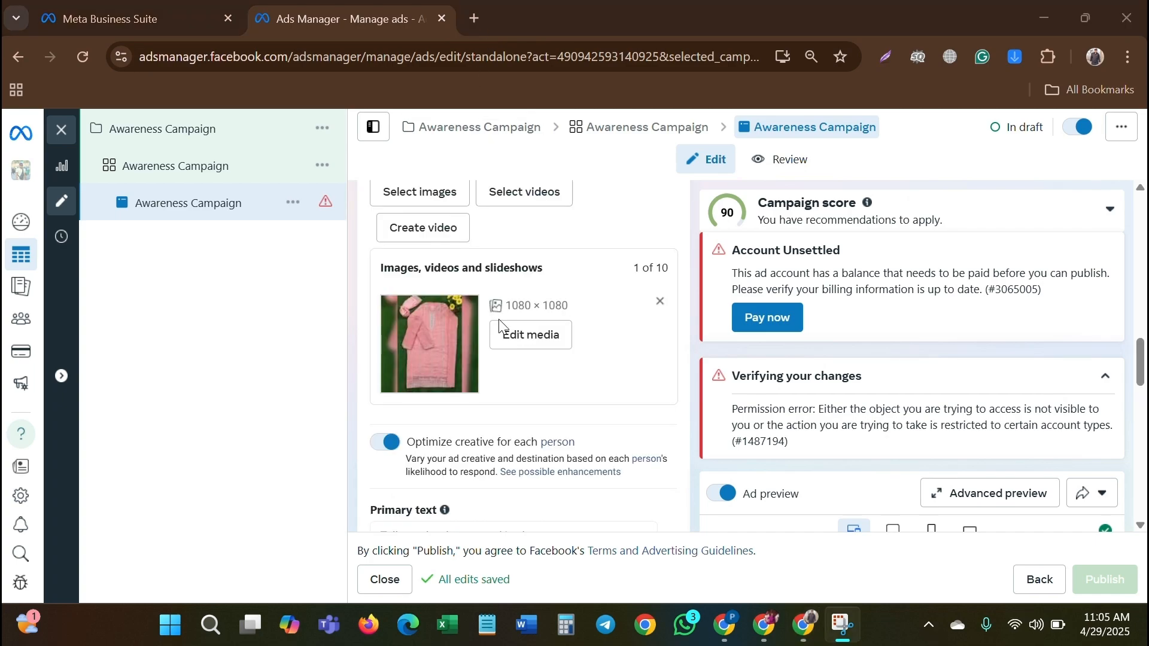
# Fill the ad's primary text with the copied Bengali sales post about quality fabric, trendy design and perfect fit.
pyautogui.scroll(-3, 536, 407)
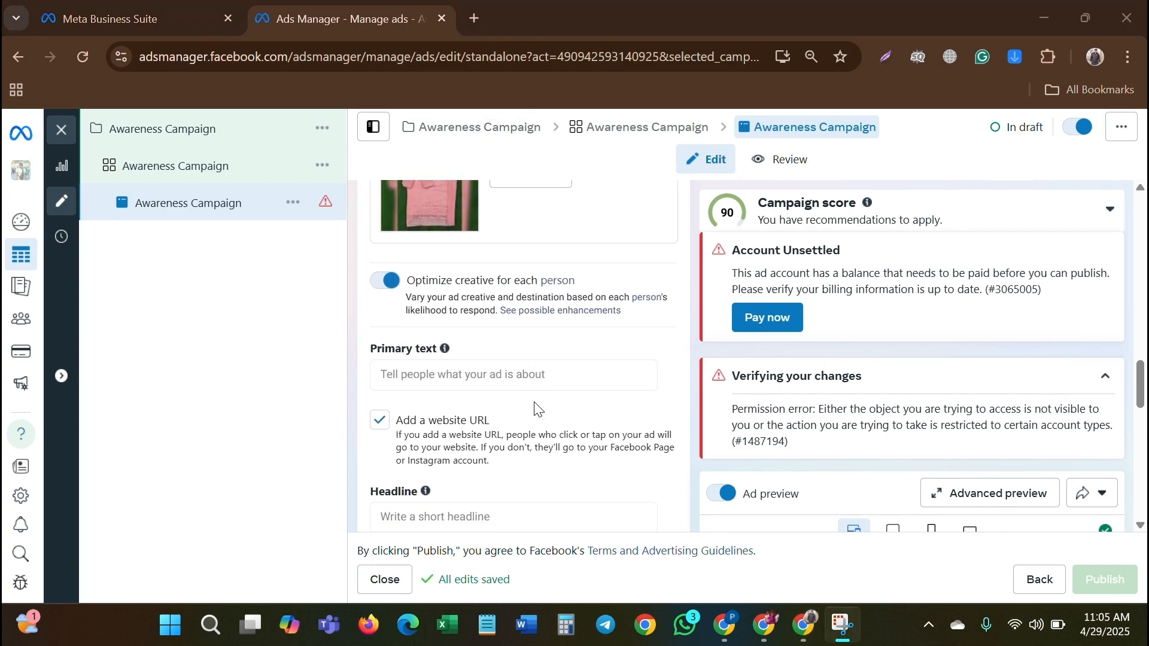
pyautogui.click(506, 367)
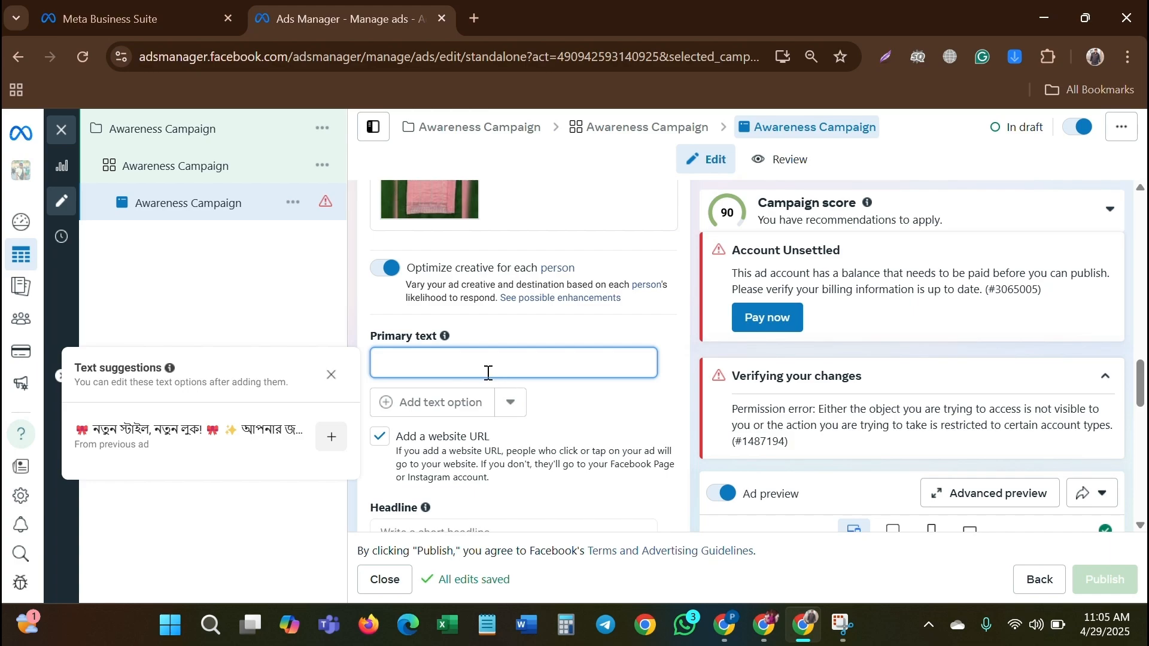
pyautogui.click(256, 439)
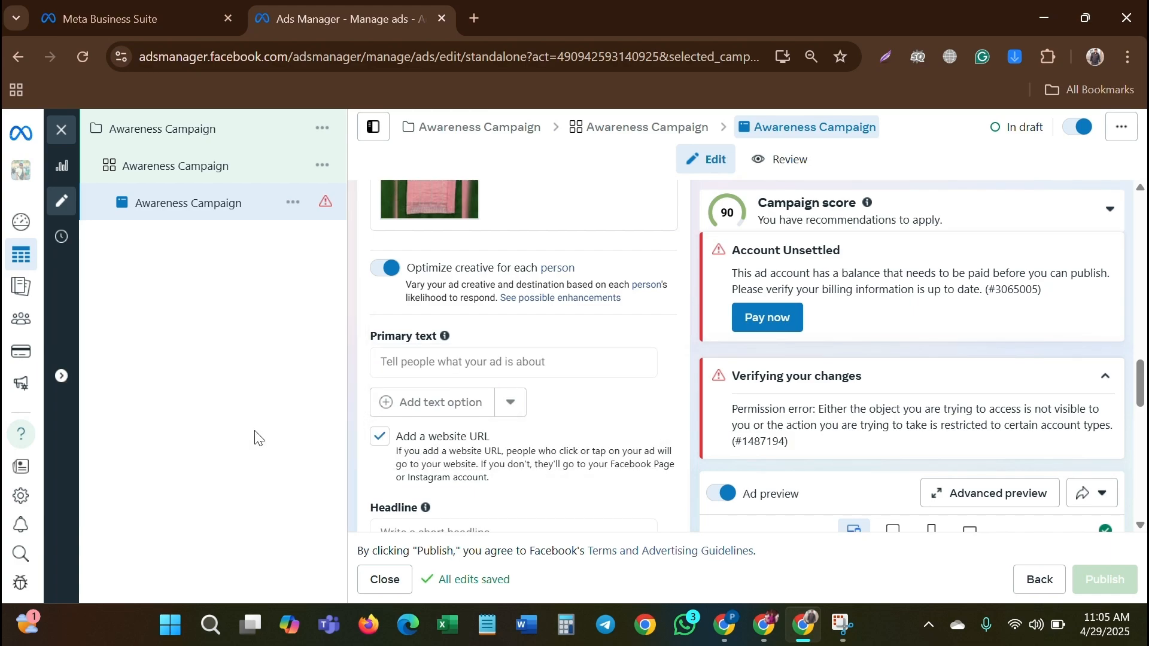
pyautogui.click(438, 366)
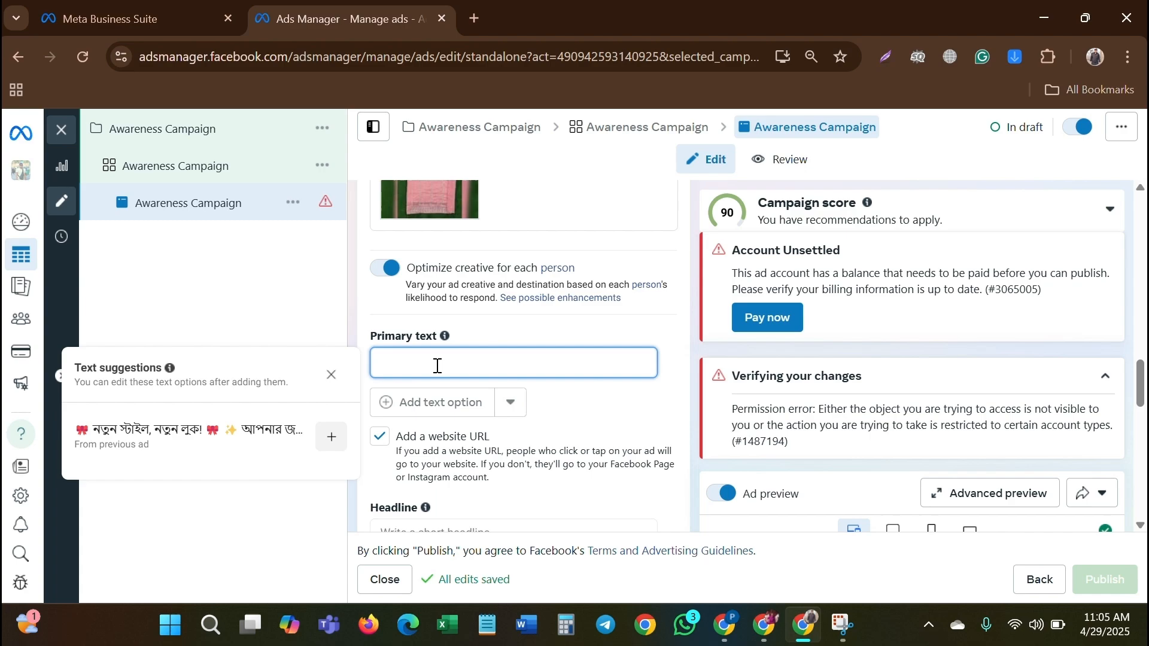
pyautogui.moveTo(241, 435)
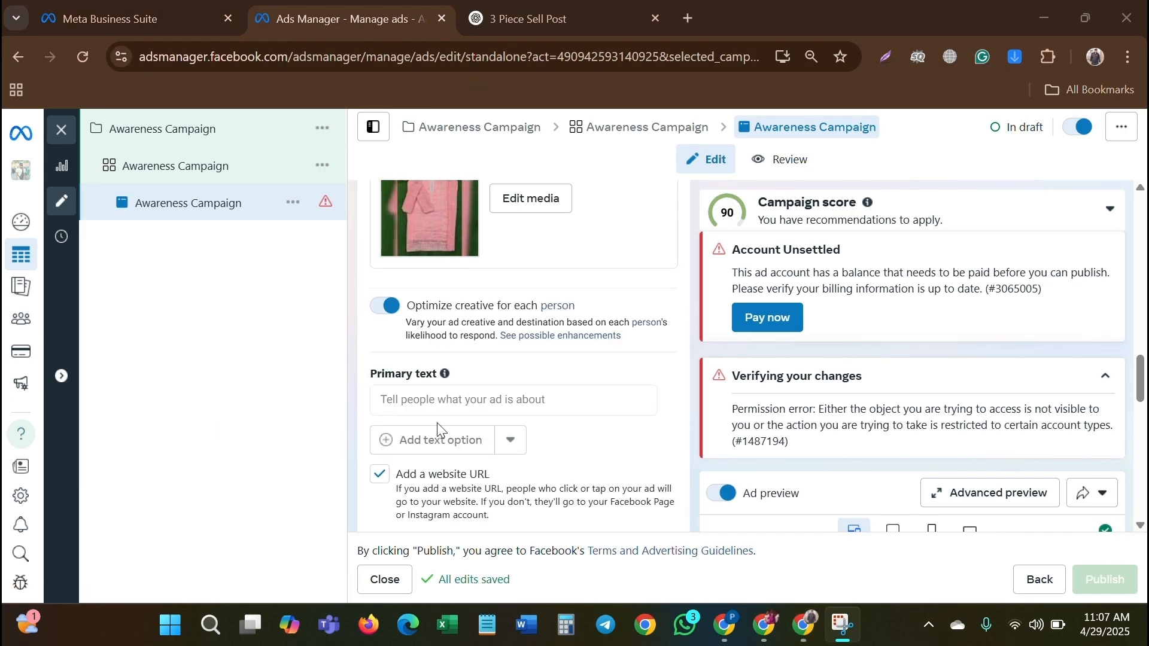
pyautogui.click(491, 399)
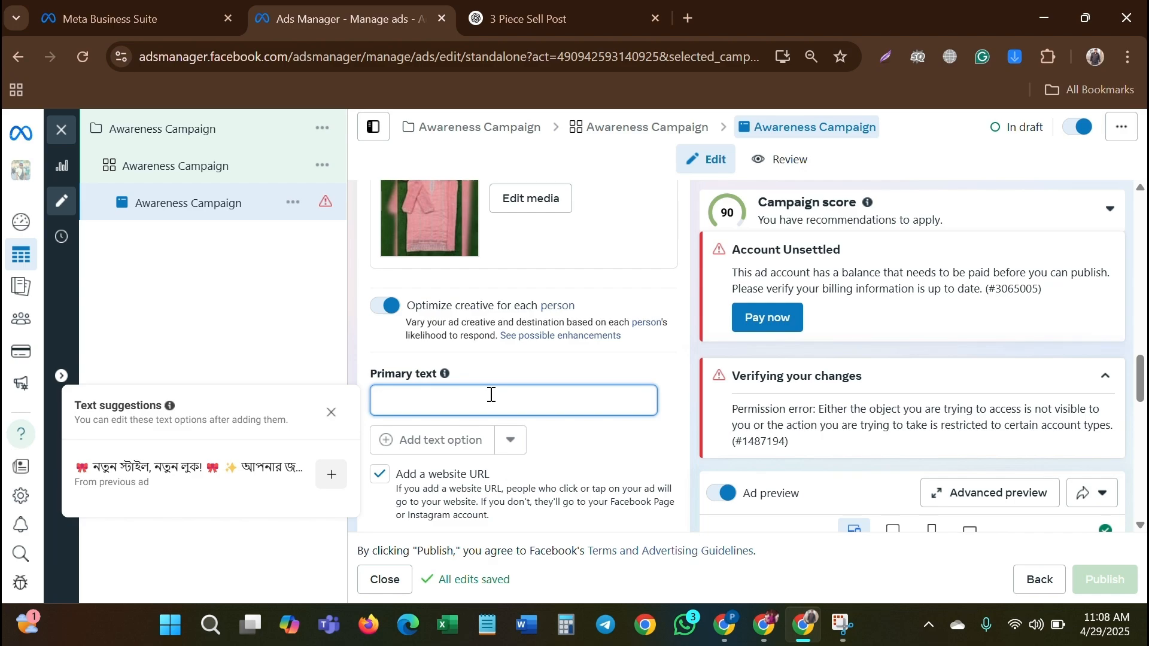
pyautogui.hotkey('ctrl', 'v')
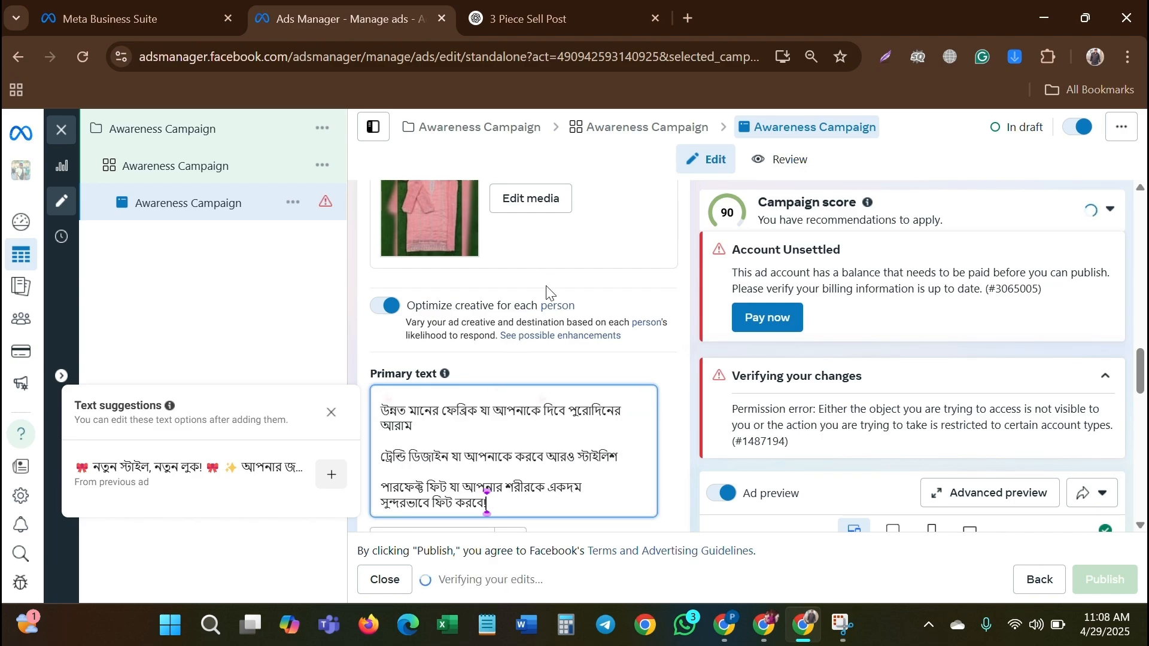
# Enter "10% dscount" as the ad's headline.
pyautogui.scroll(-5, 690, 386)
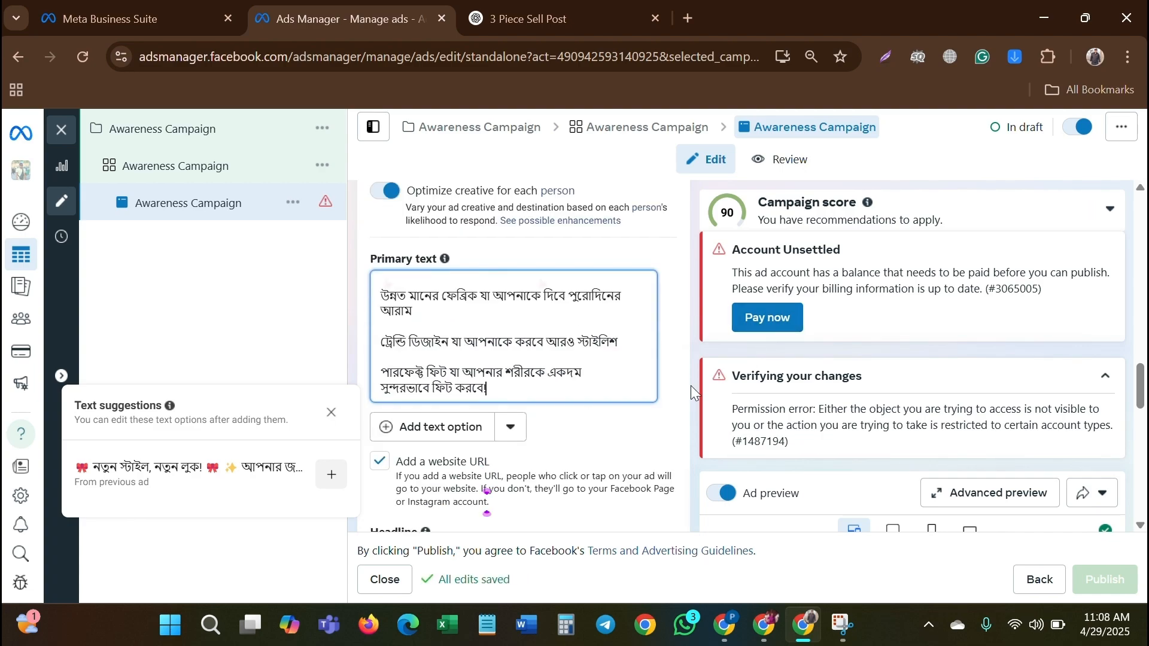
pyautogui.scroll(-10, 691, 385)
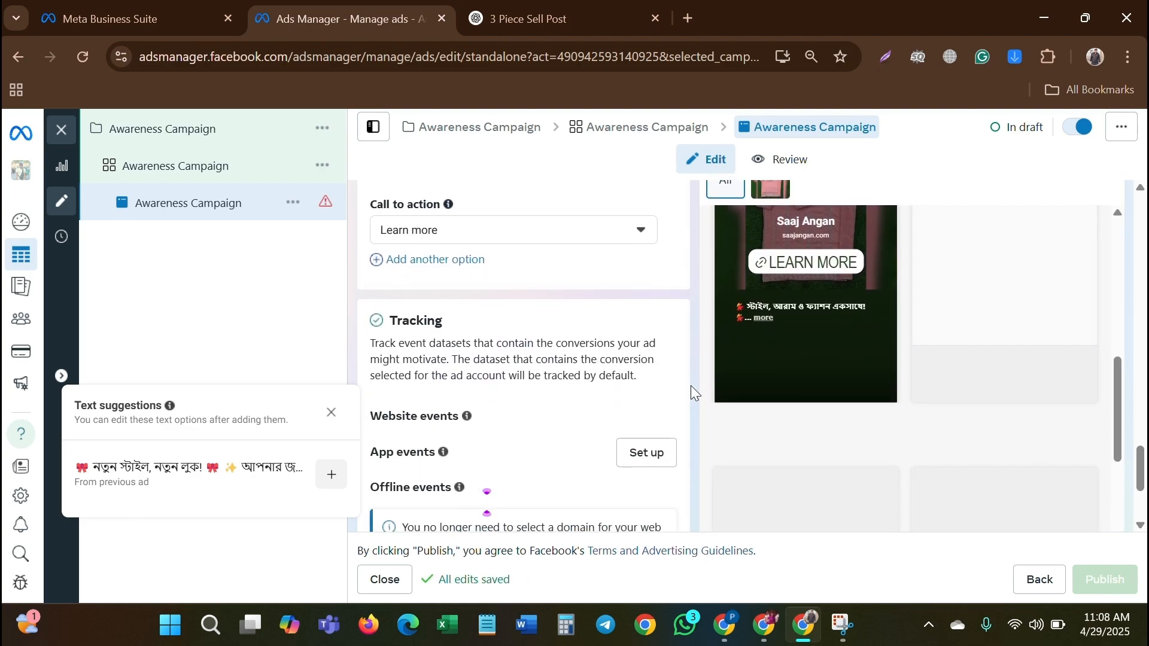
pyautogui.scroll(-1, 690, 386)
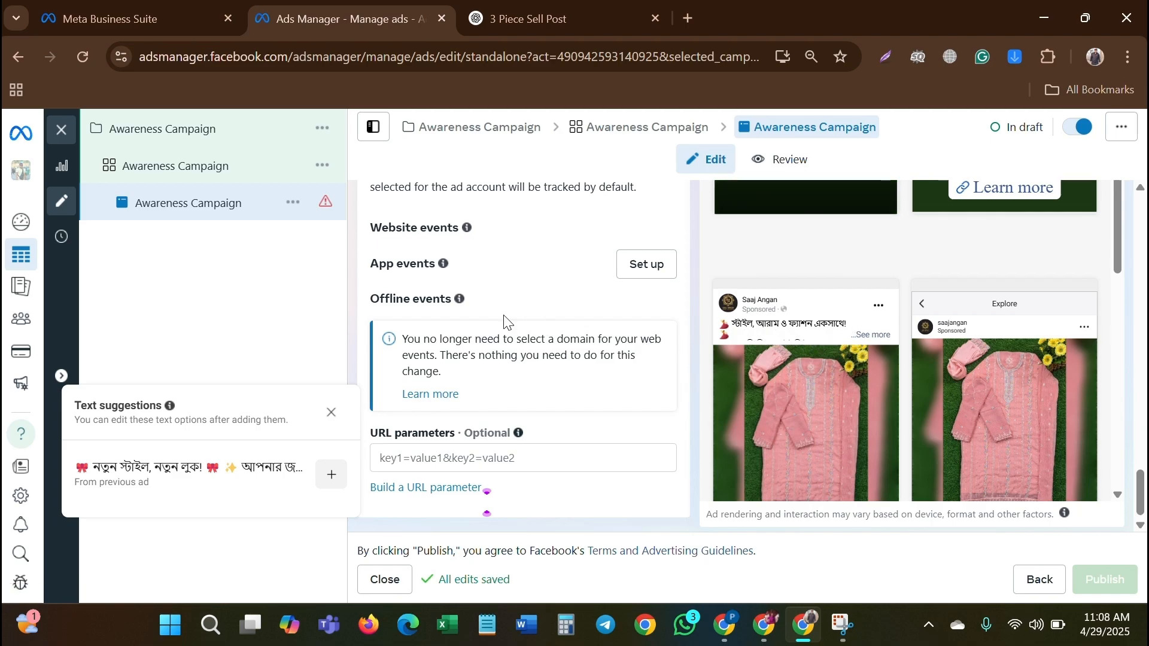
pyautogui.scroll(10, 503, 322)
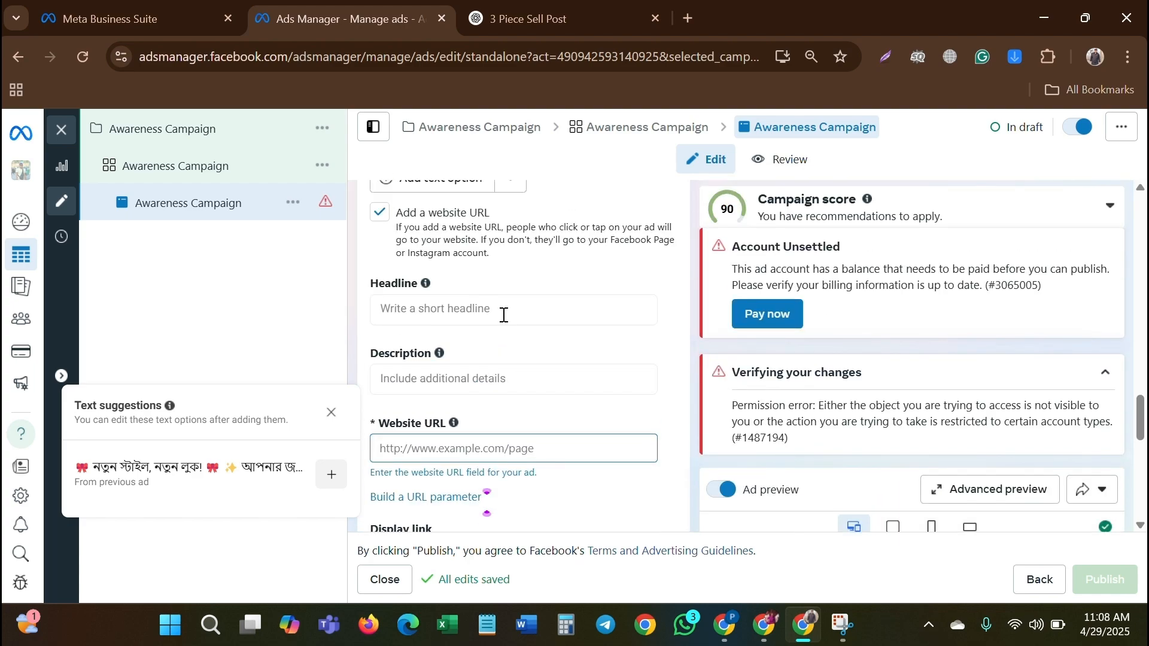
pyautogui.scroll(4, 504, 315)
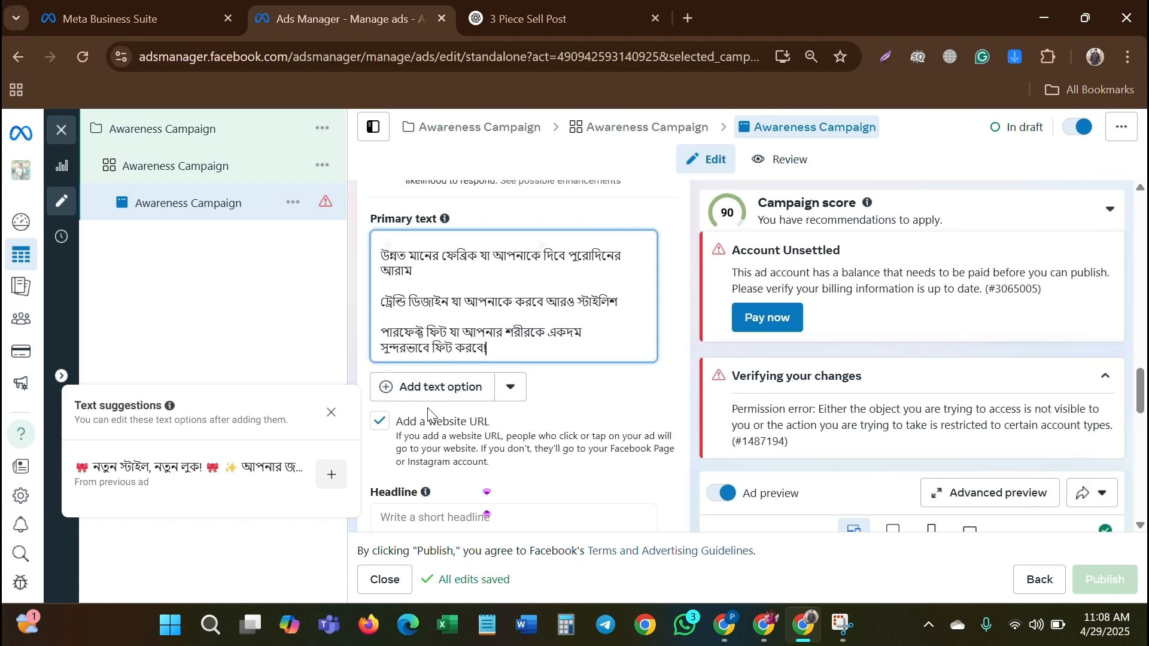
pyautogui.scroll(-2, 450, 413)
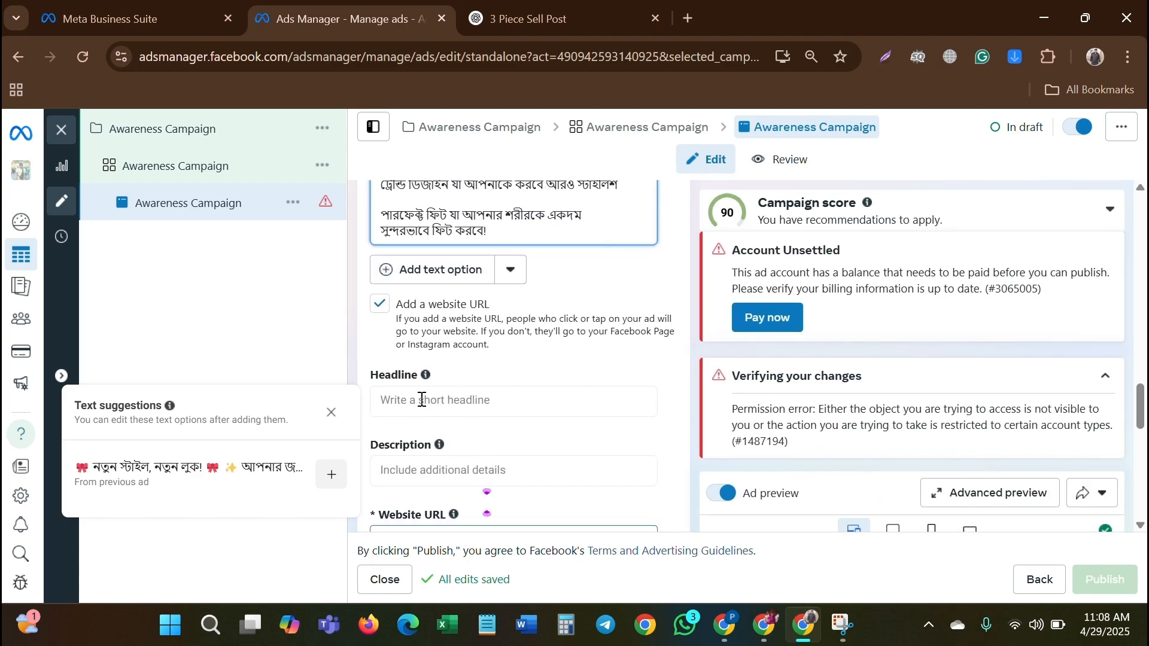
pyautogui.click(464, 401)
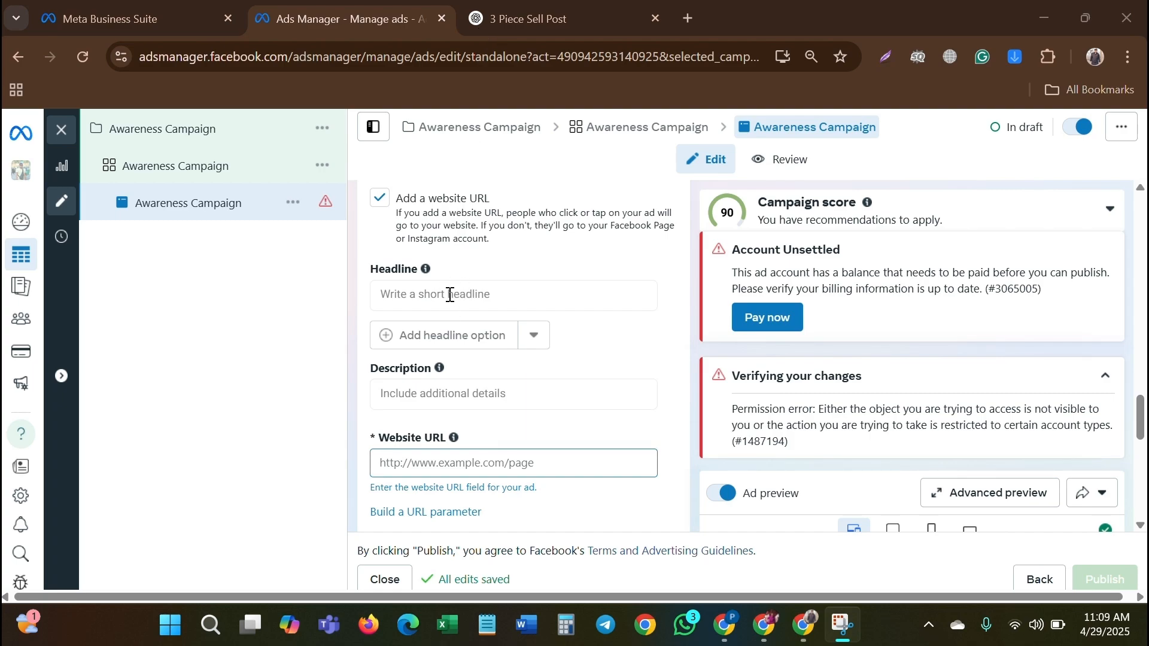
pyautogui.click(476, 292)
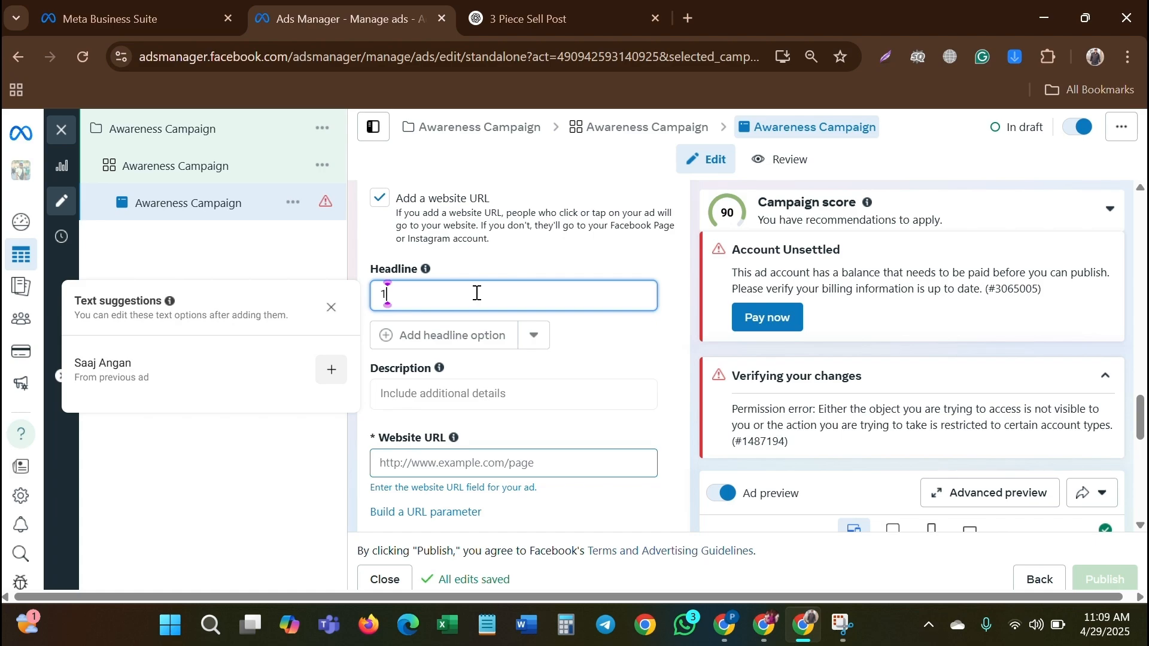
pyautogui.write('10')
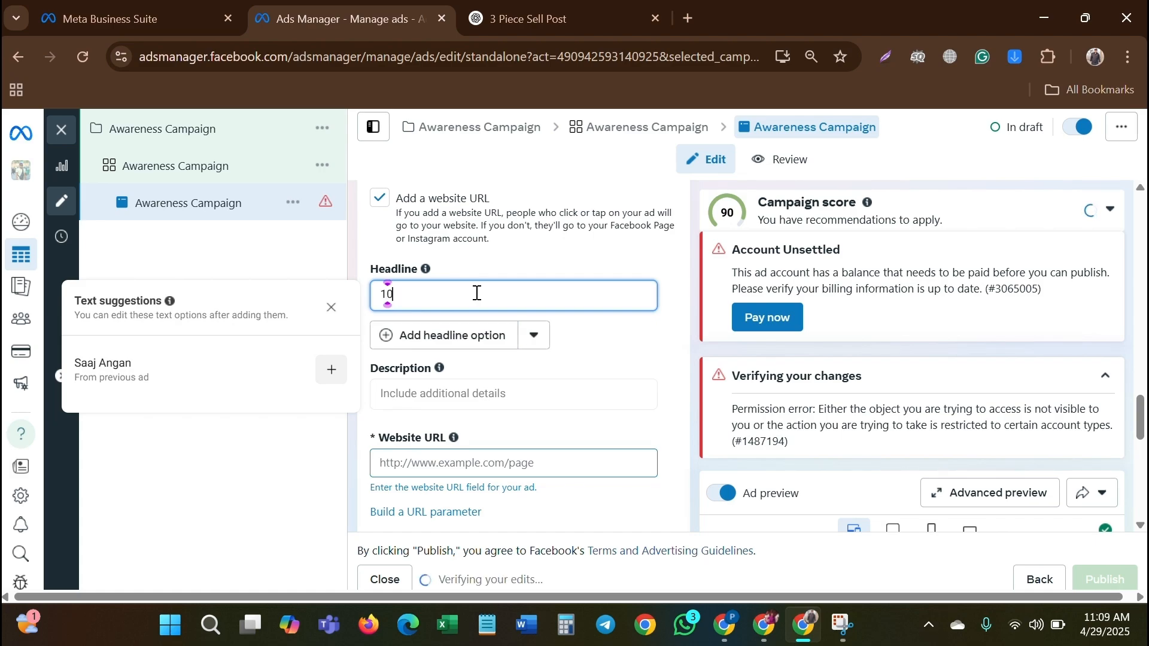
pyautogui.write('%')
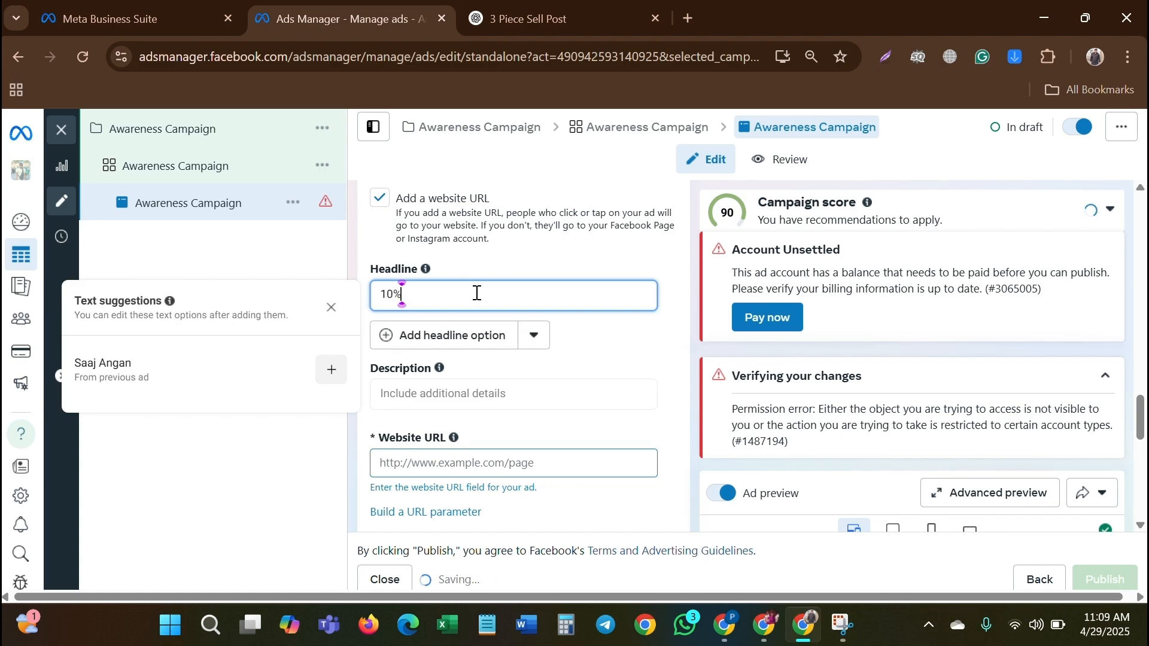
pyautogui.write(' dscoun')
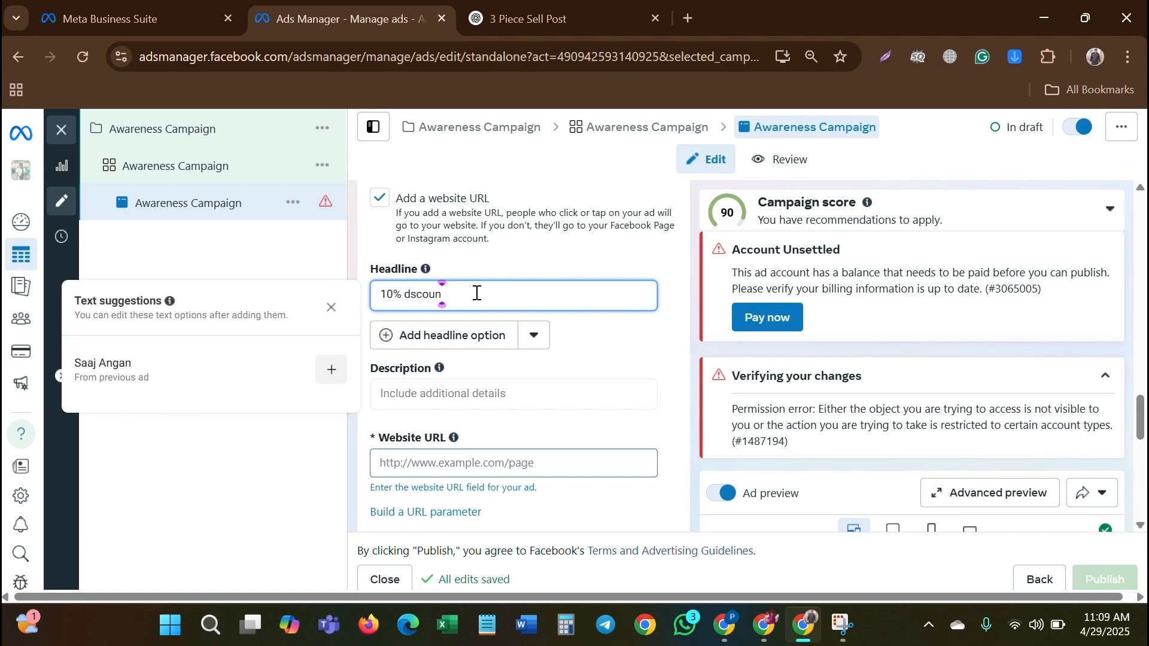
pyautogui.write('t')
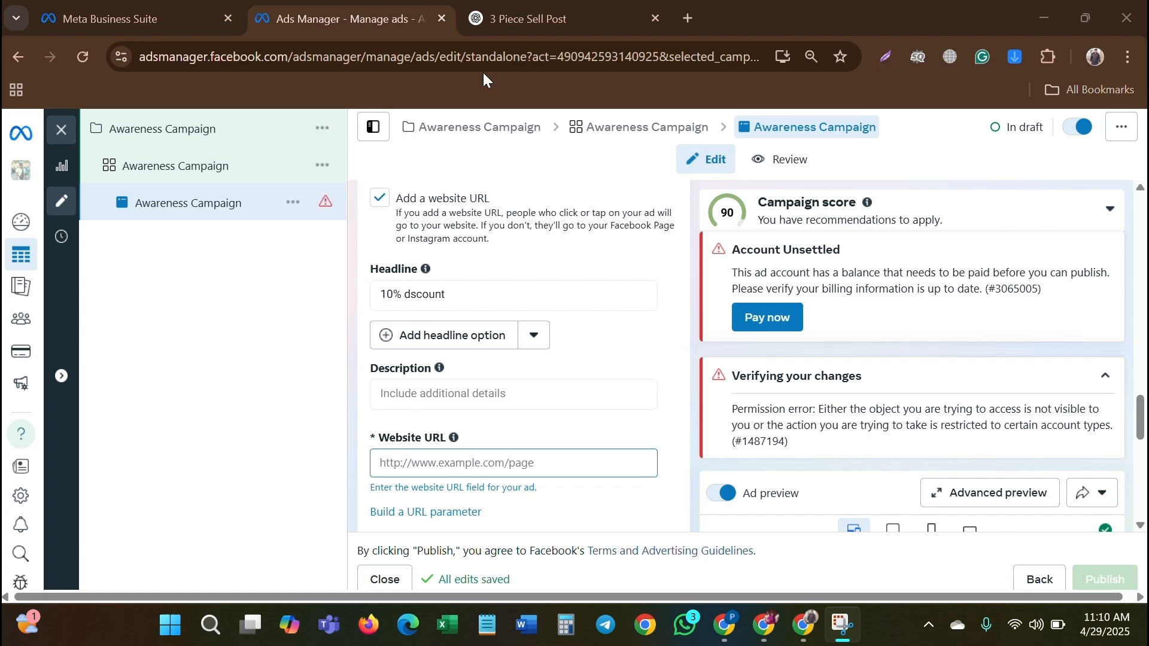
# Fill the ad's description with the copied Bengali text about quality fabric, trendy design and perfect fit.
pyautogui.scroll(-2, 513, 313)
pyautogui.scroll(-1, 515, 314)
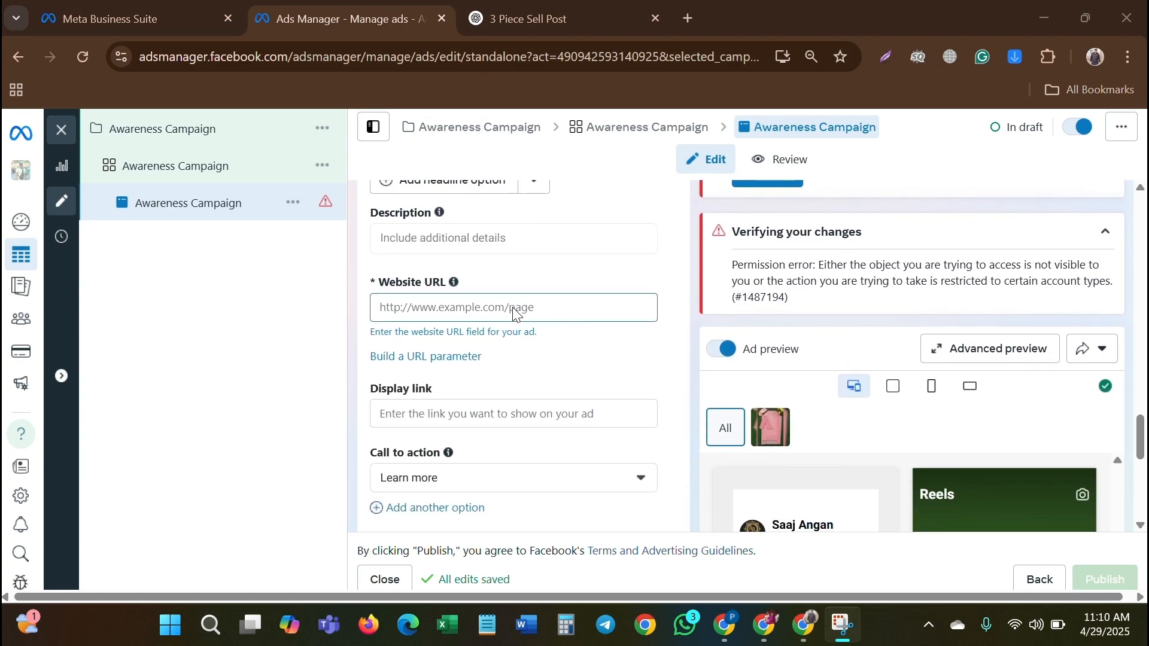
pyautogui.click(492, 223)
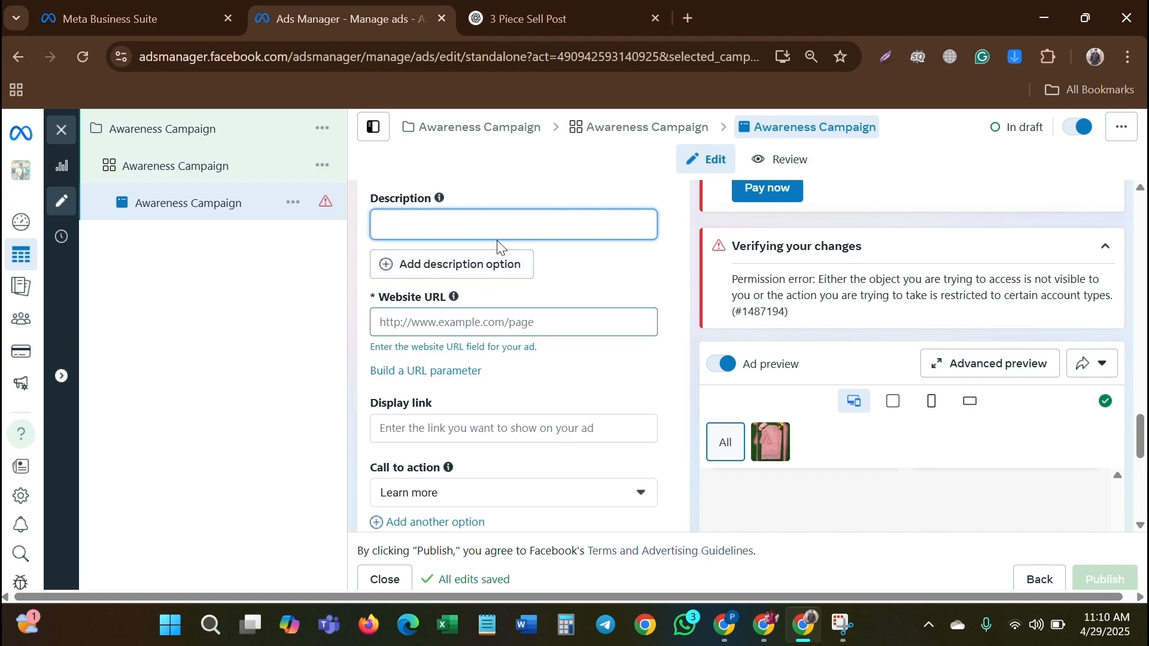
pyautogui.scroll(1, 501, 245)
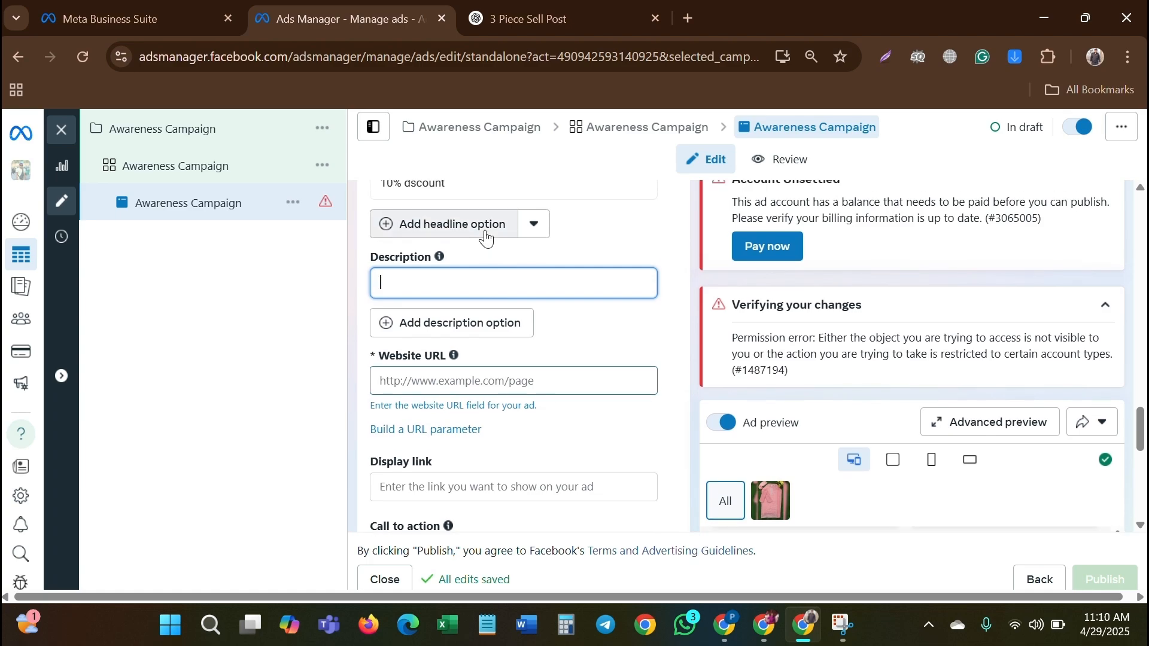
pyautogui.scroll(1, 486, 237)
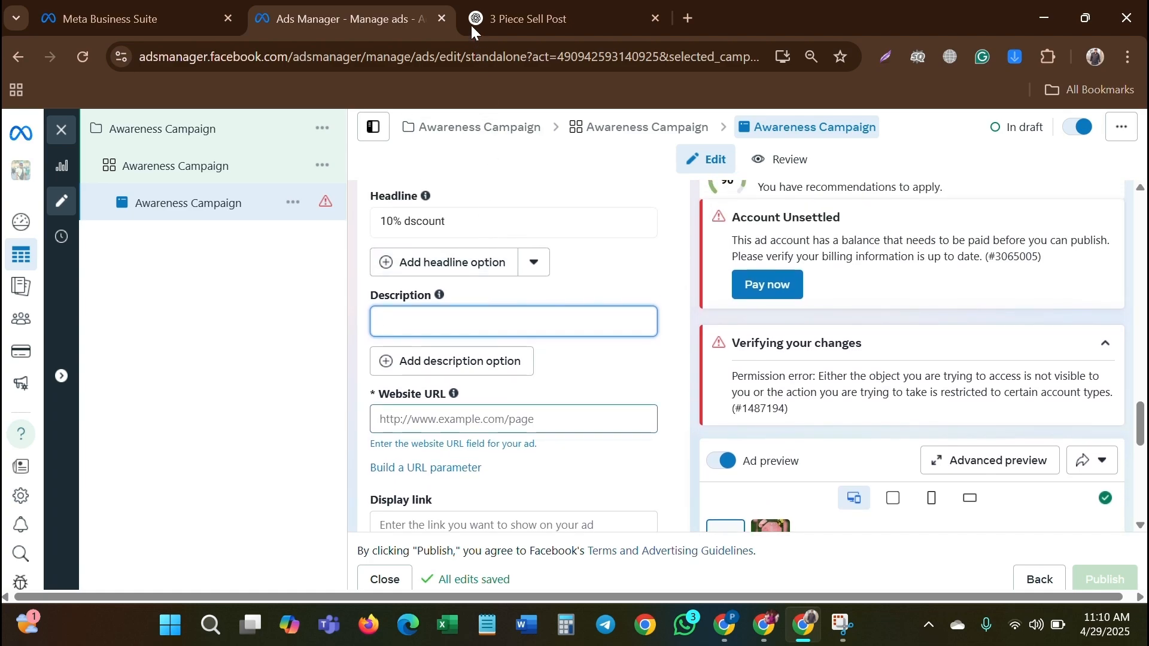
pyautogui.scroll(2, 469, 170)
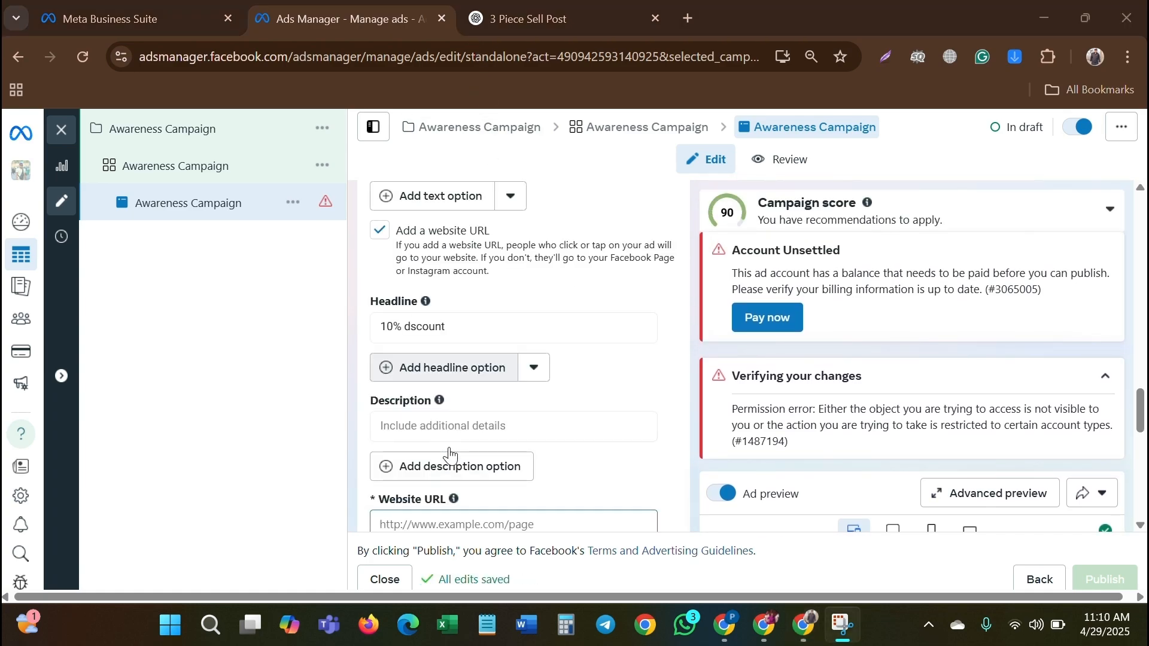
pyautogui.scroll(-1, 450, 456)
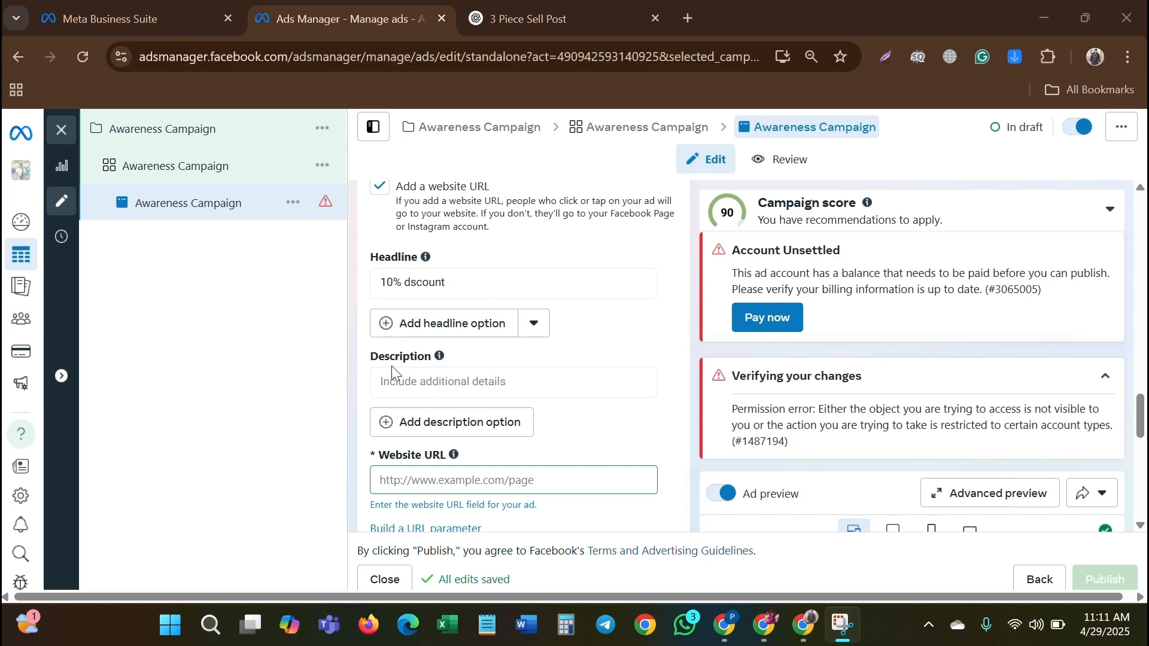
pyautogui.click(509, 384)
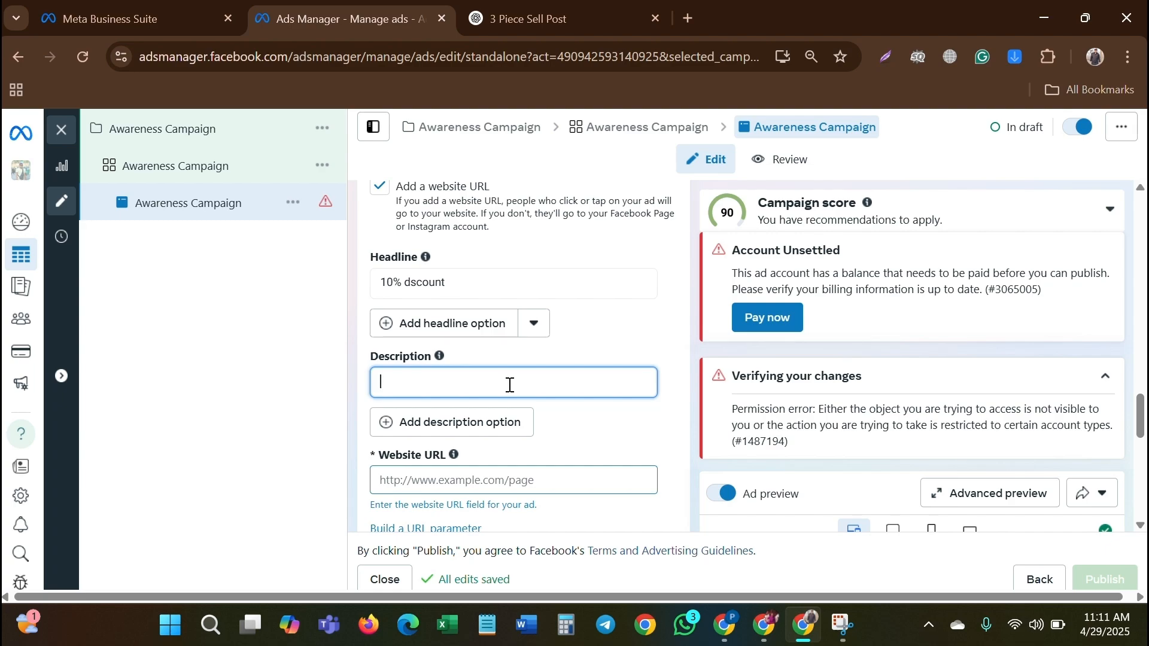
pyautogui.write('উন্নত মানের ফেব্রিক যা আপনাকে দিবে পুরোদিনের আরাম  ট্রেন্ডি ডিজাইন যা আপনাকে করবে আরও স্টাইলিশ  পারফেক্ট ফিট যা আপনার শরীরকে একদম সুন্দরভাবে ফিট করবে।')
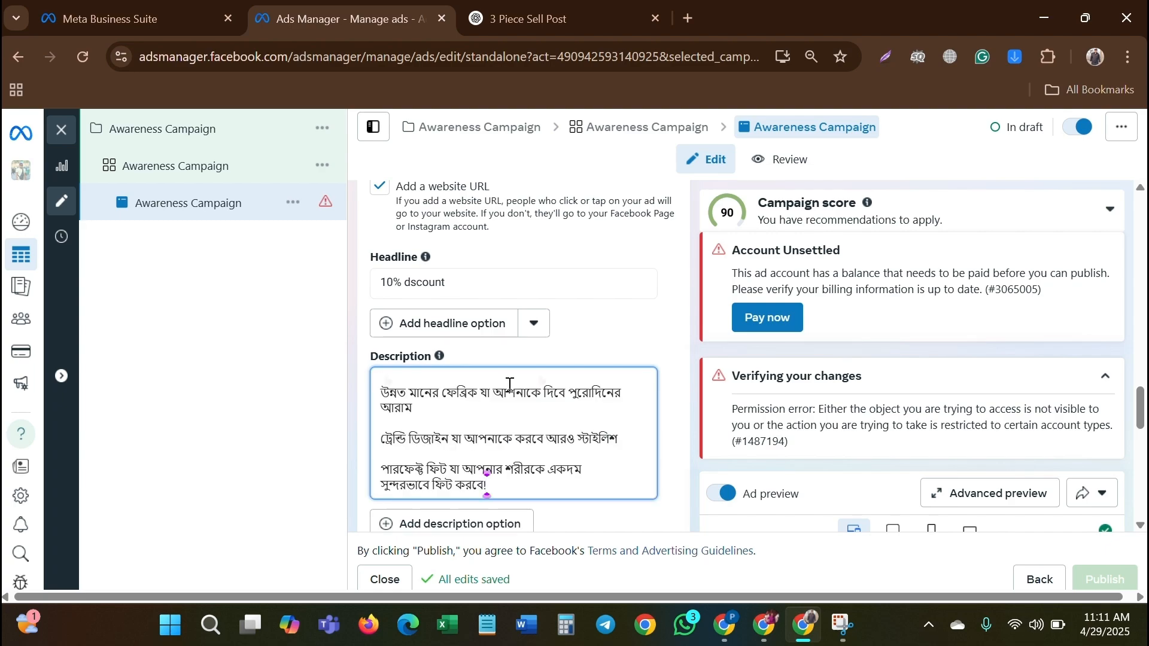
# Set the ad's call to action to Contact us and check the remaining tracking settings and ad preview.
pyautogui.scroll(-4, 510, 385)
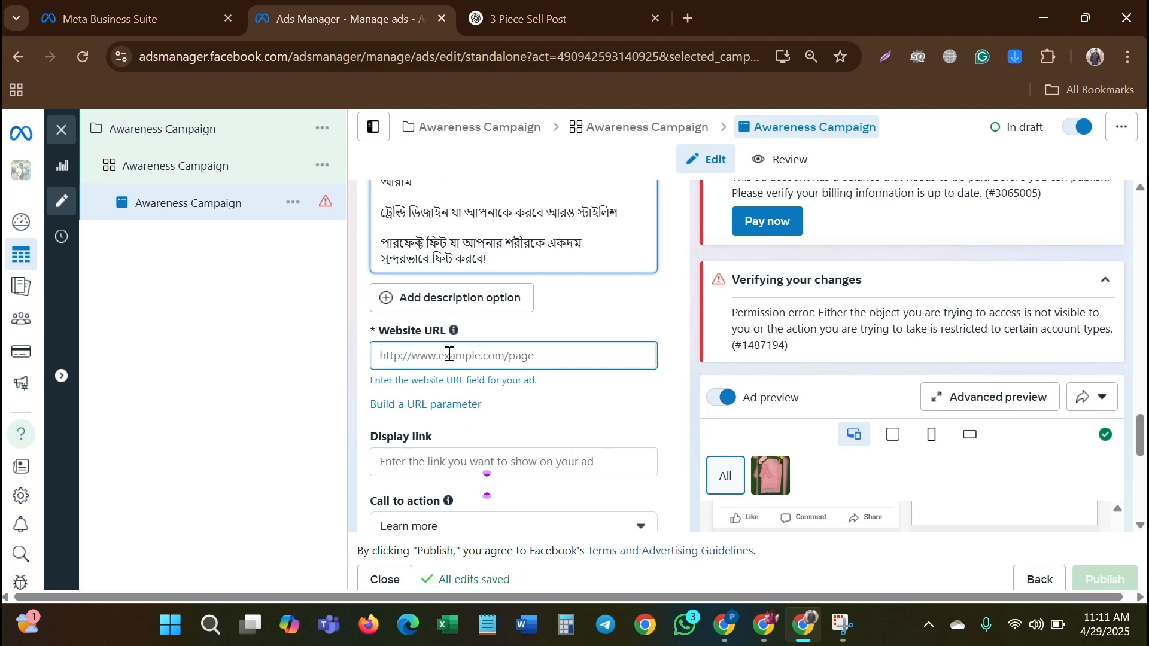
pyautogui.scroll(-3, 519, 362)
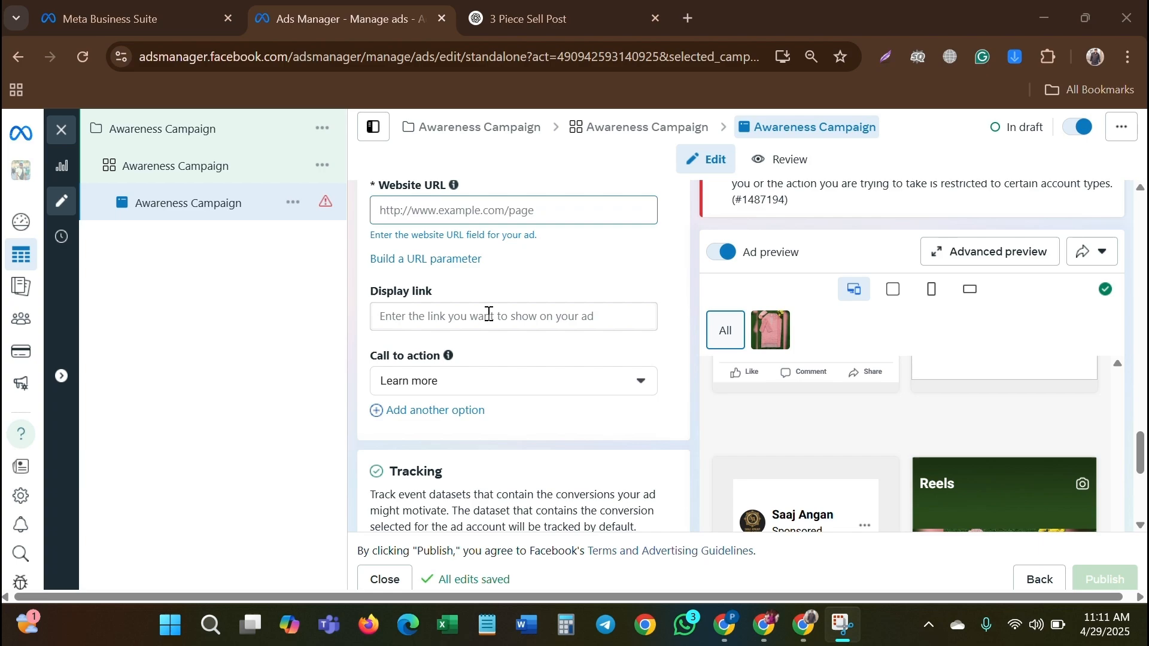
pyautogui.scroll(-1, 552, 334)
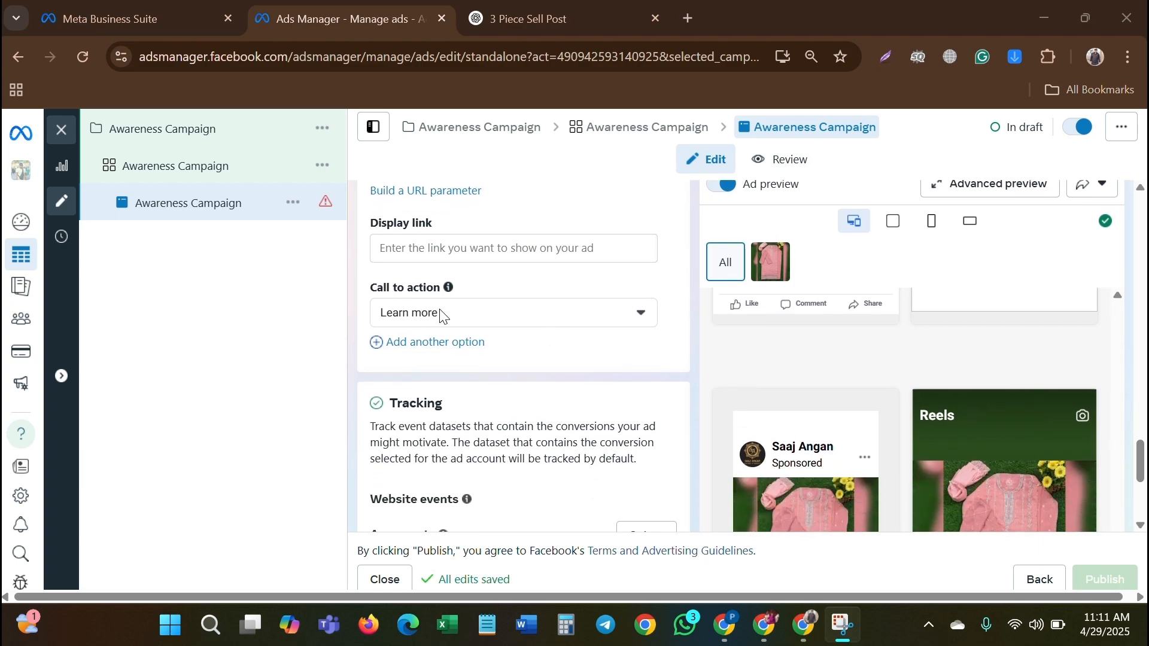
pyautogui.click(487, 314)
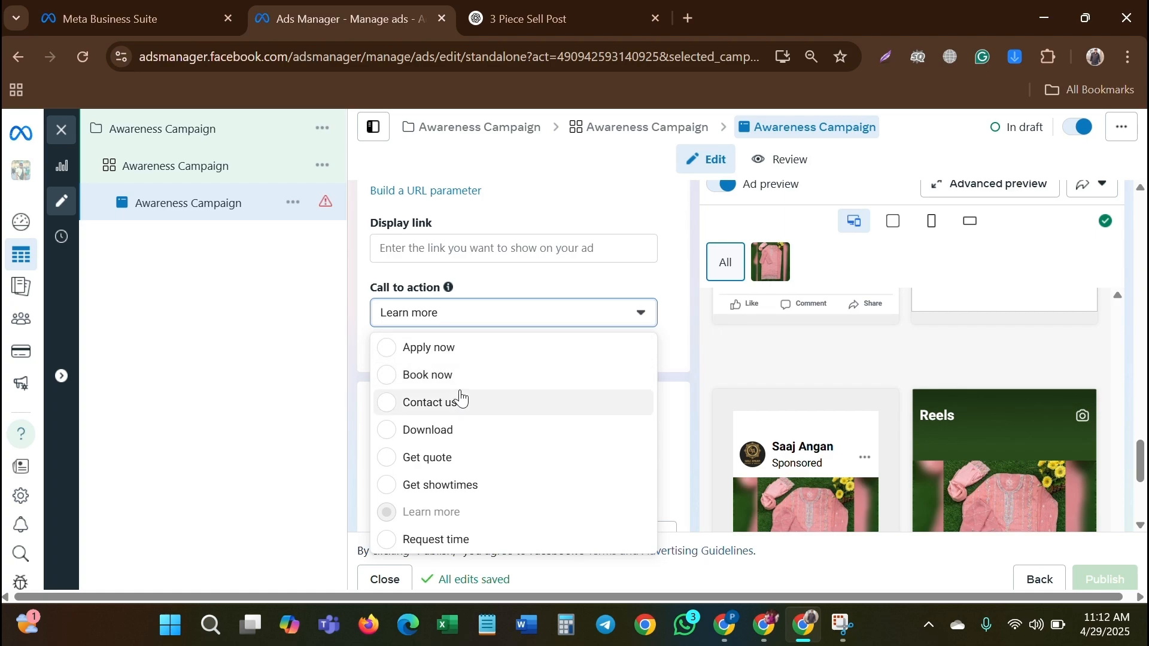
pyautogui.click(394, 402)
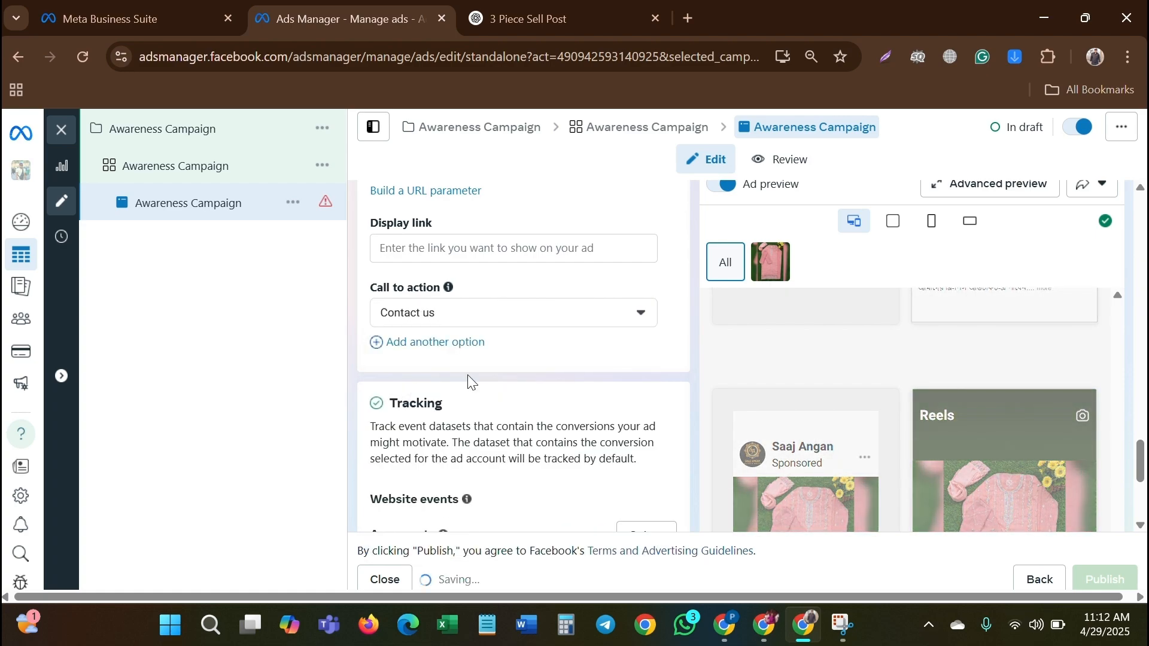
pyautogui.scroll(-2, 470, 376)
pyautogui.scroll(-2, 470, 375)
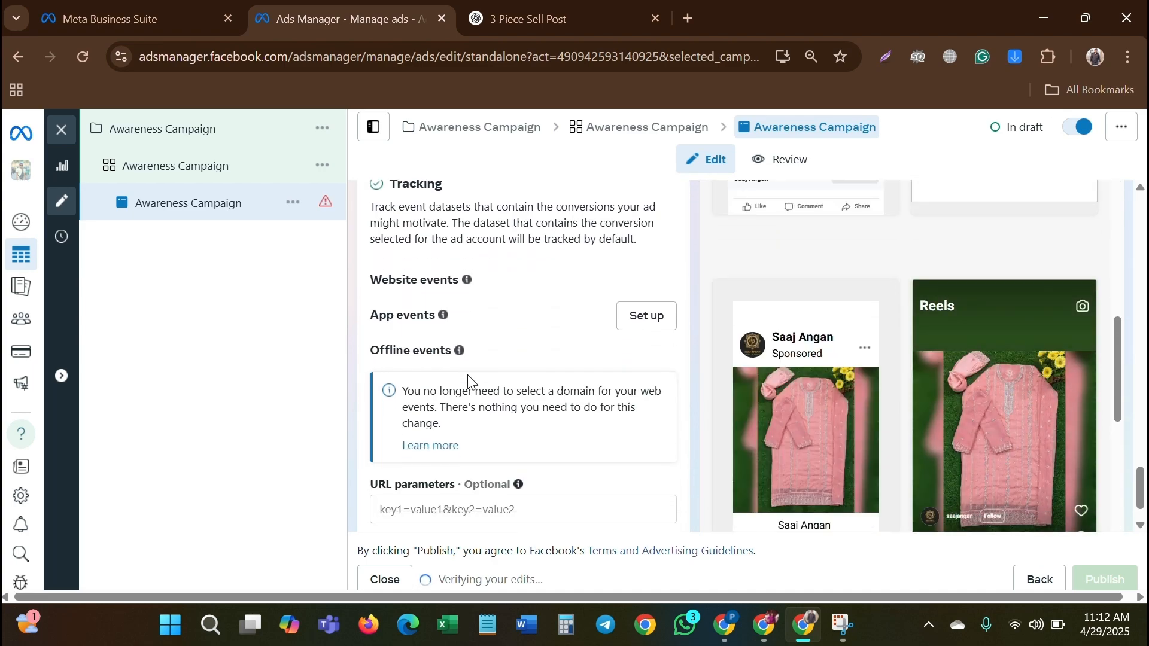
pyautogui.scroll(-1, 468, 375)
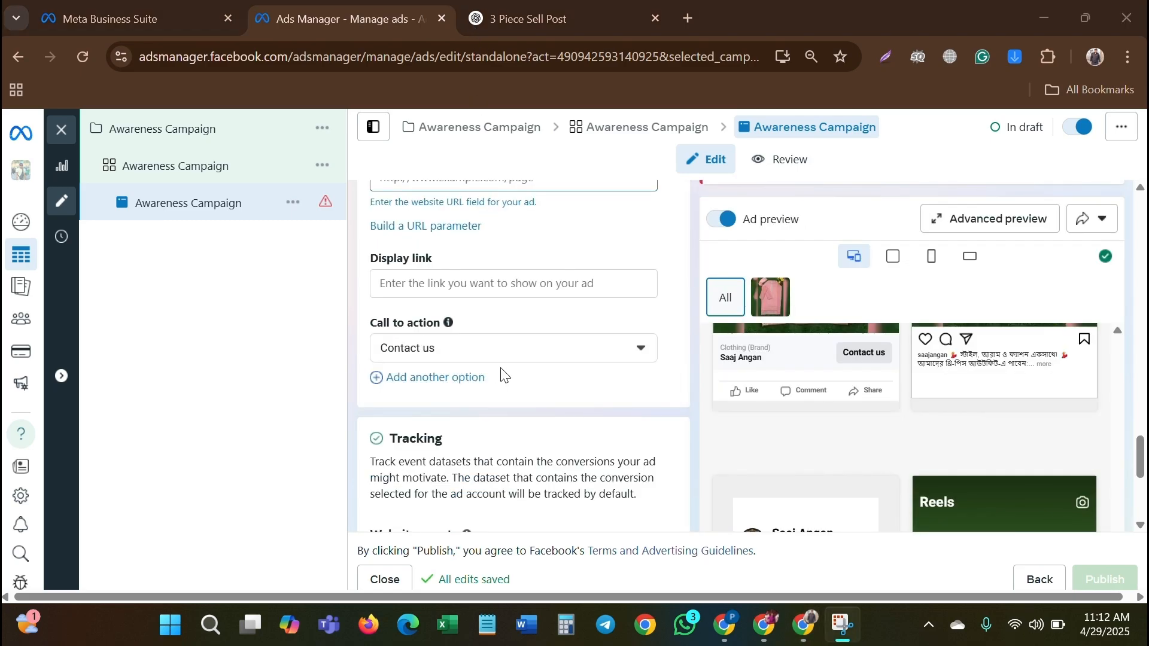
pyautogui.scroll(-5, 502, 376)
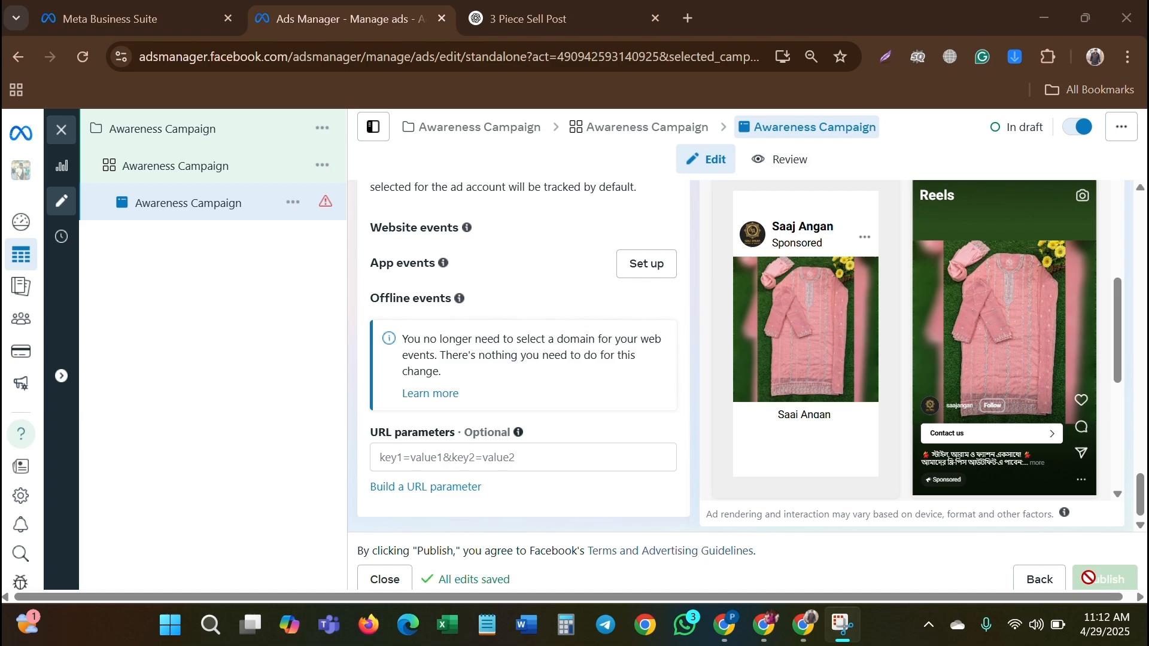
# Create a shareable link to the Awareness Campaign ad preview that stays active for 30 days.
pyautogui.scroll(3, 858, 355)
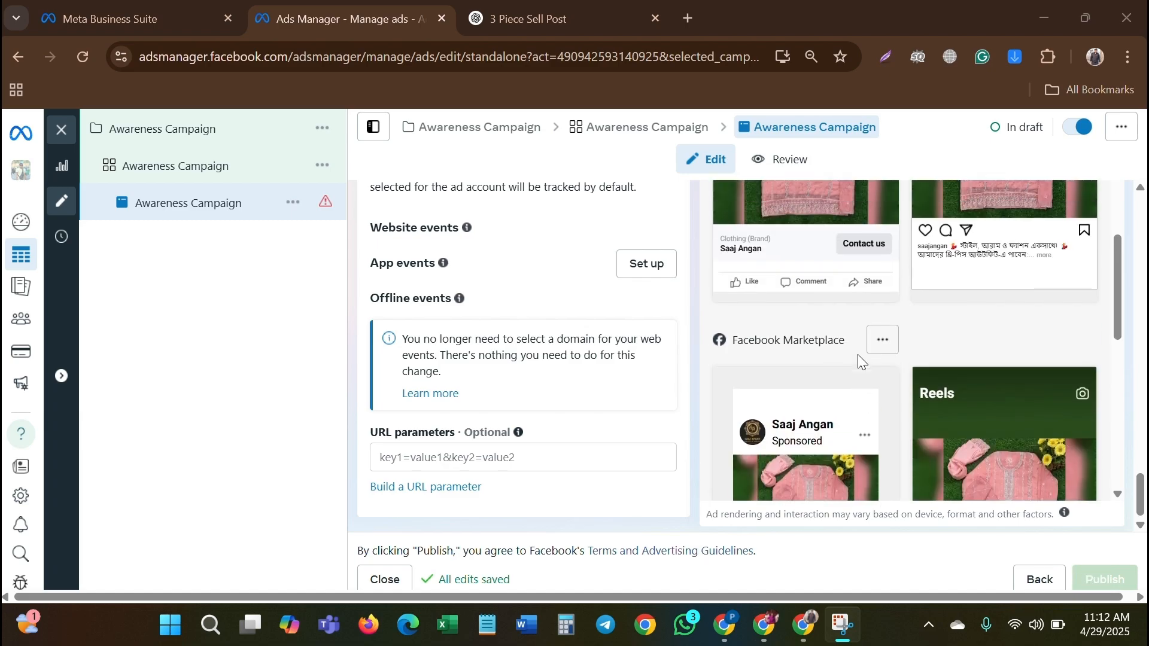
pyautogui.scroll(10, 857, 354)
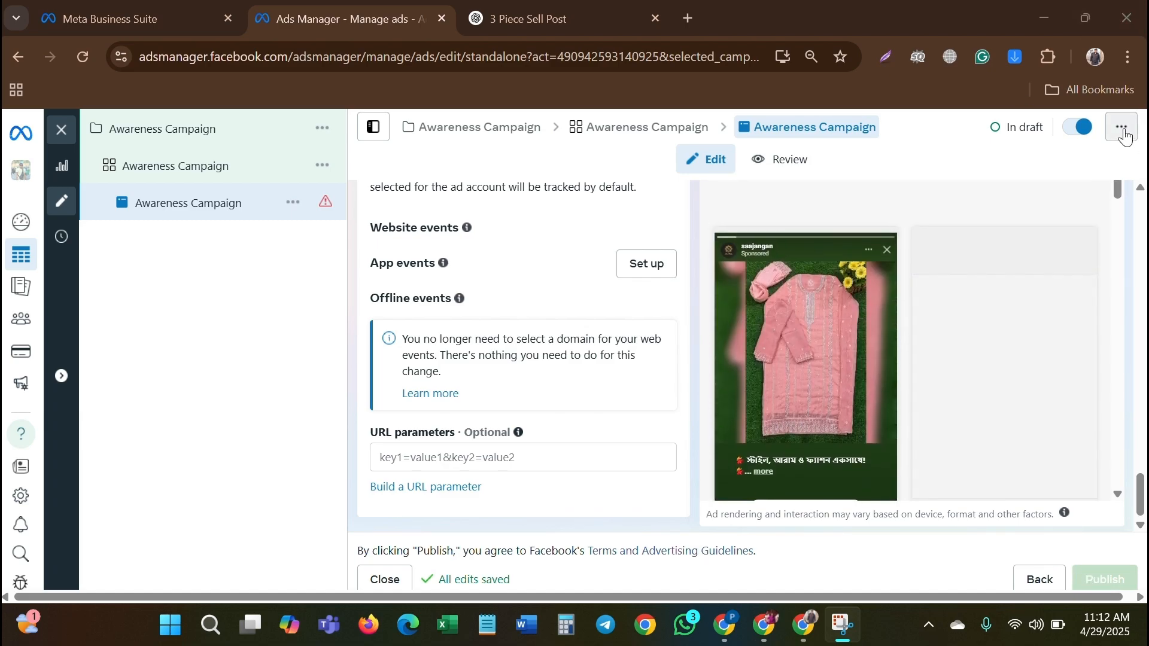
pyautogui.click(1123, 129)
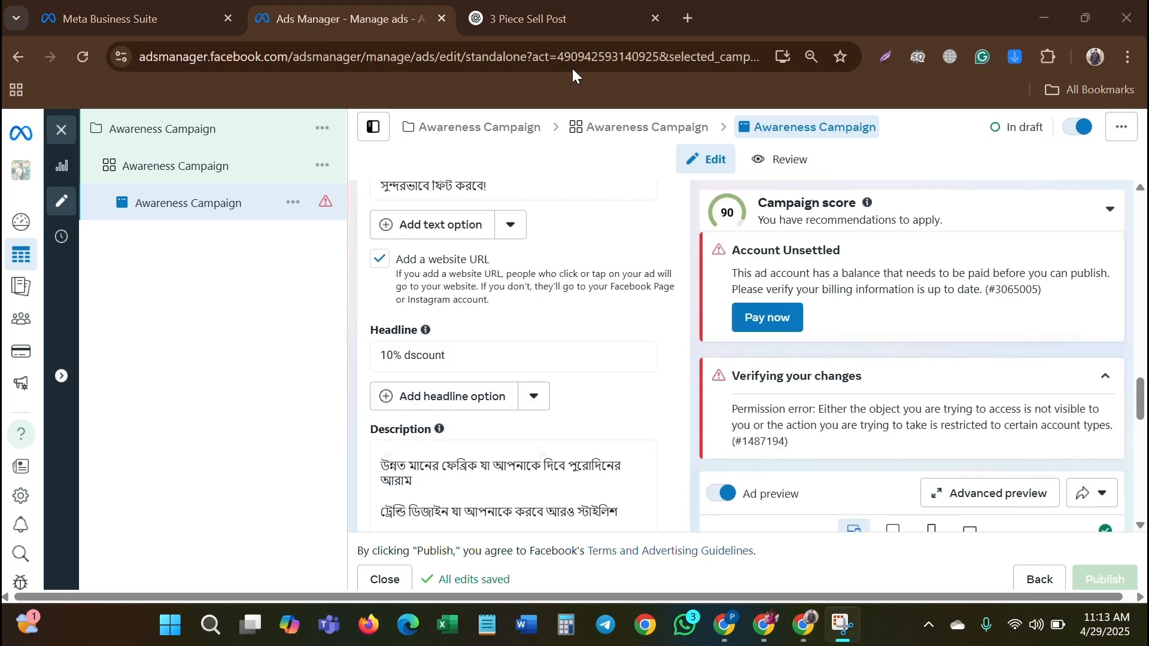
pyautogui.click(1088, 502)
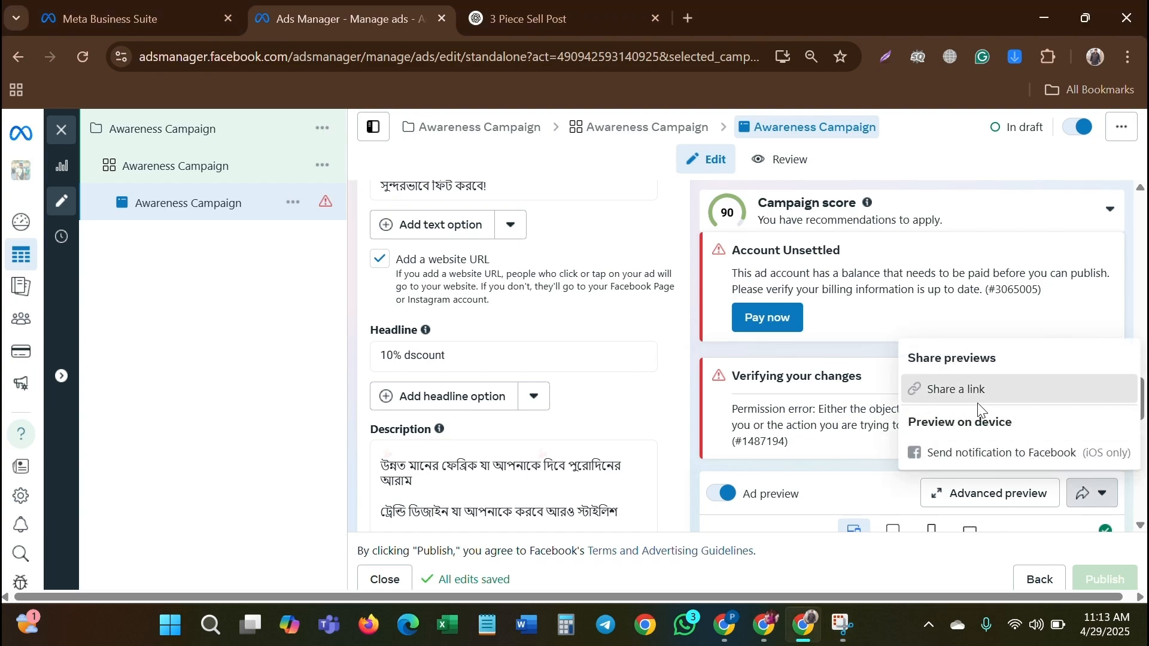
pyautogui.click(978, 410)
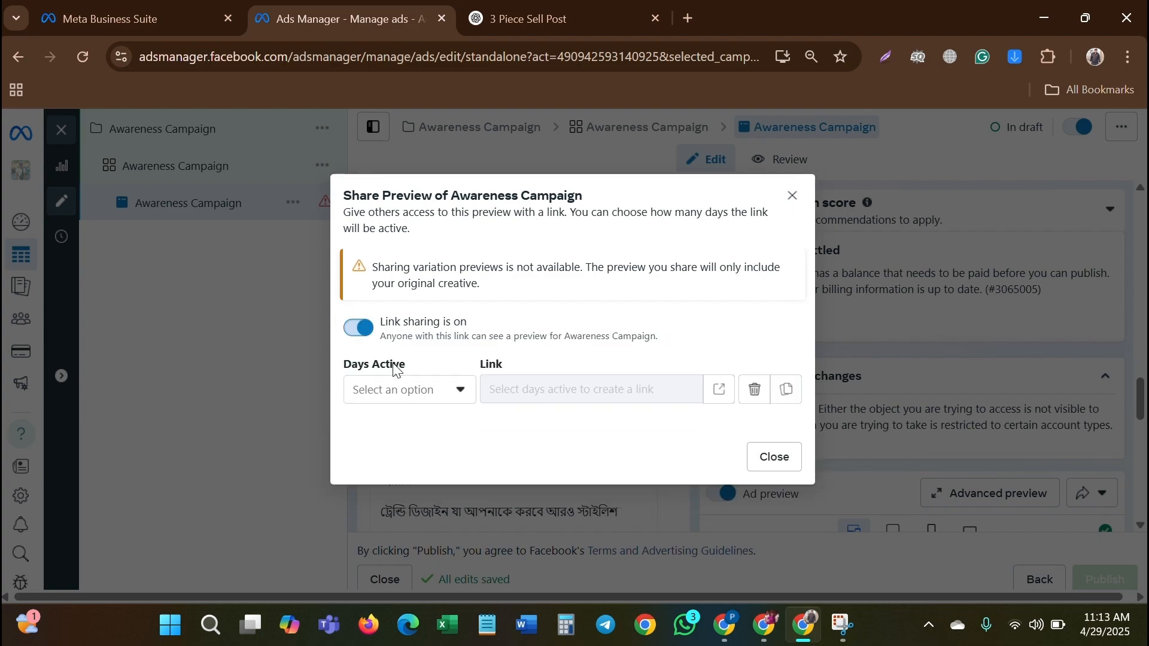
pyautogui.click(419, 393)
pyautogui.click(413, 429)
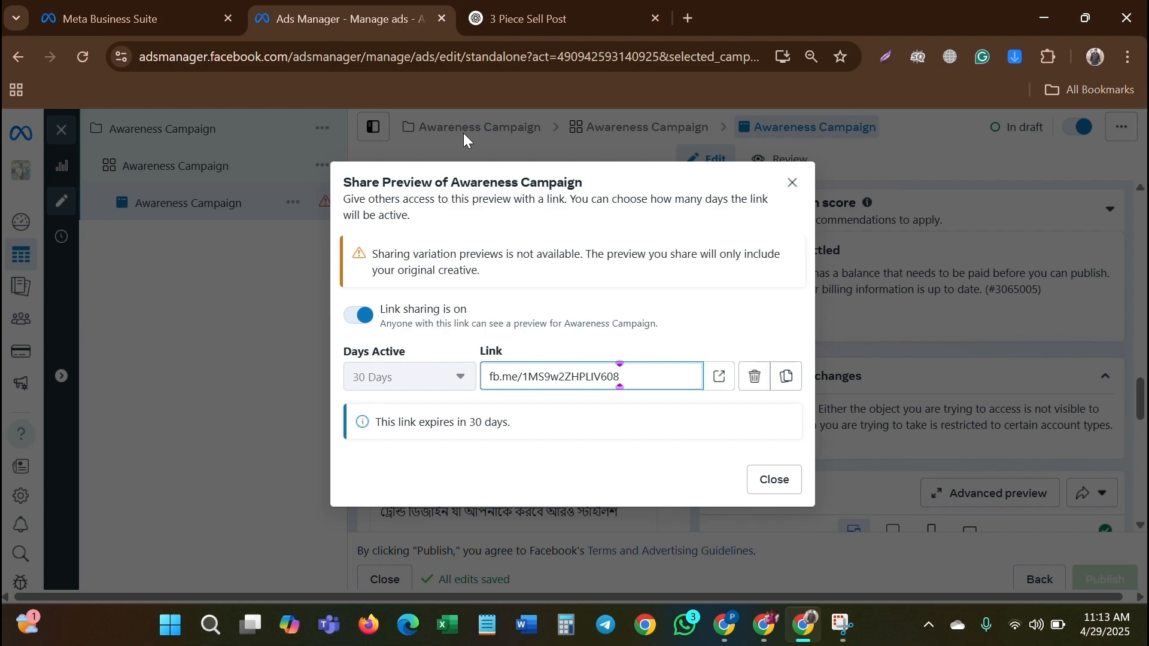
# Open the shared preview link and examine how the ad looks in the Facebook and Instagram feeds, Marketplace, video feeds and Explore.
pyautogui.click(720, 377)
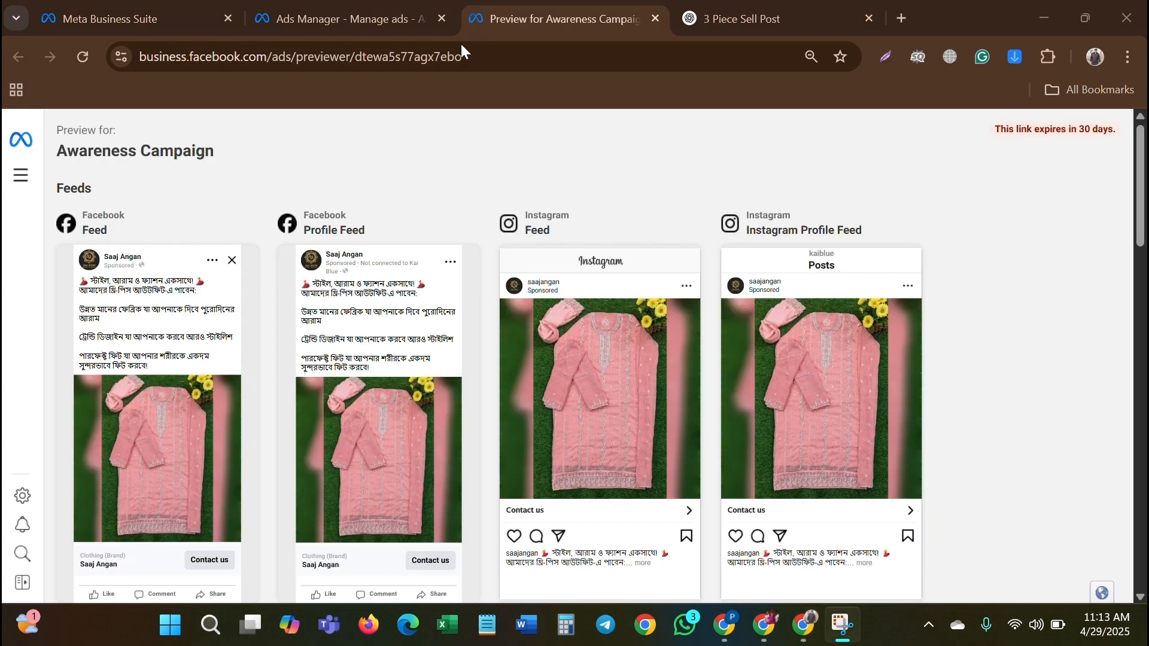
pyautogui.moveTo(232, 346)
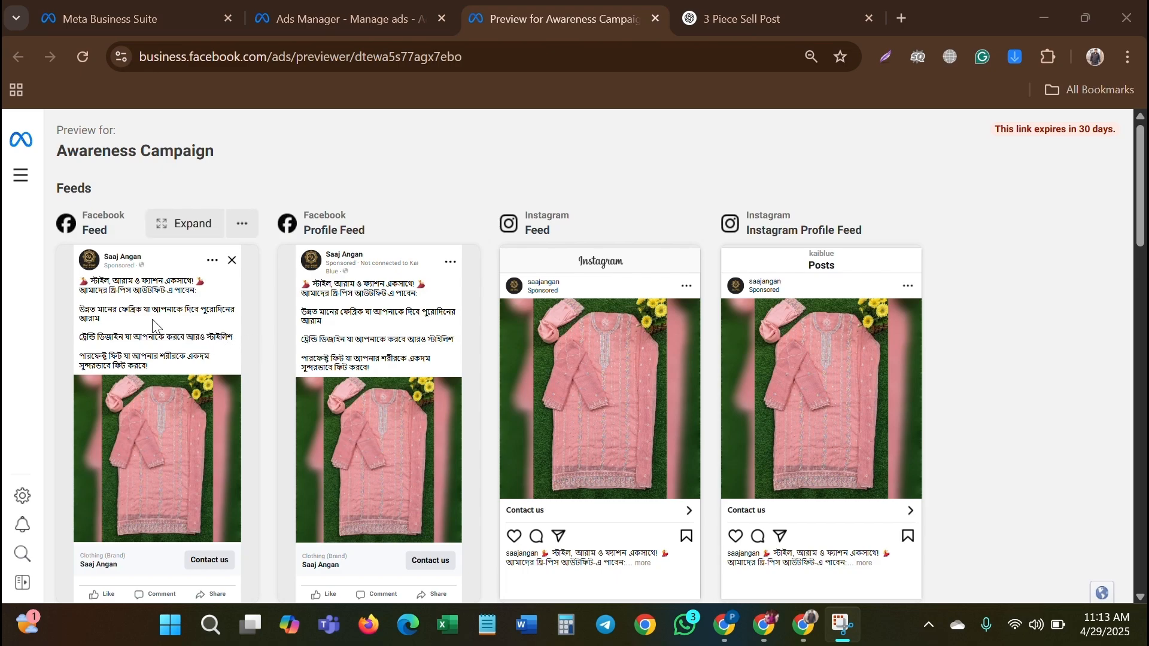
pyautogui.scroll(-1, 189, 313)
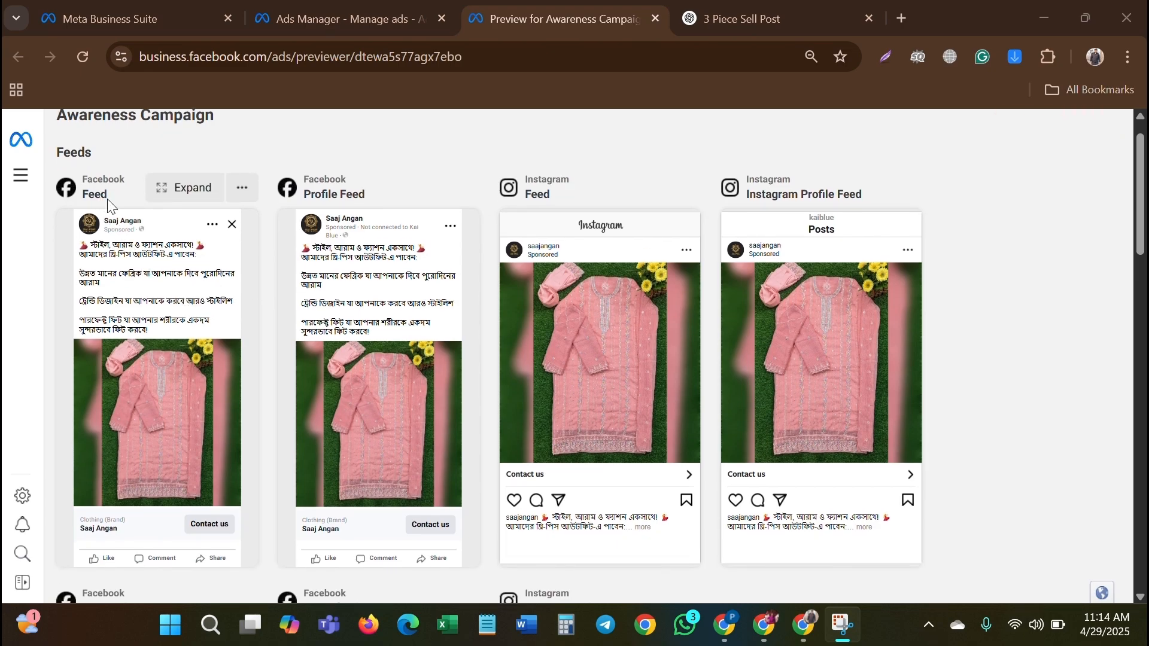
pyautogui.scroll(-1, 146, 310)
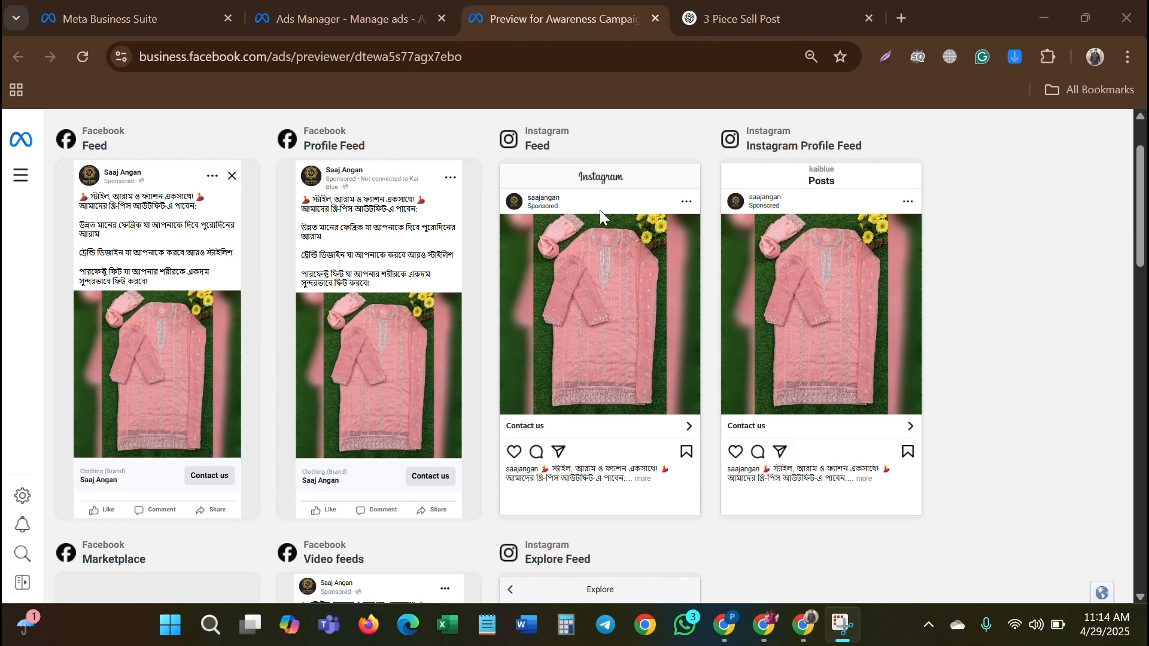
pyautogui.scroll(-3, 662, 232)
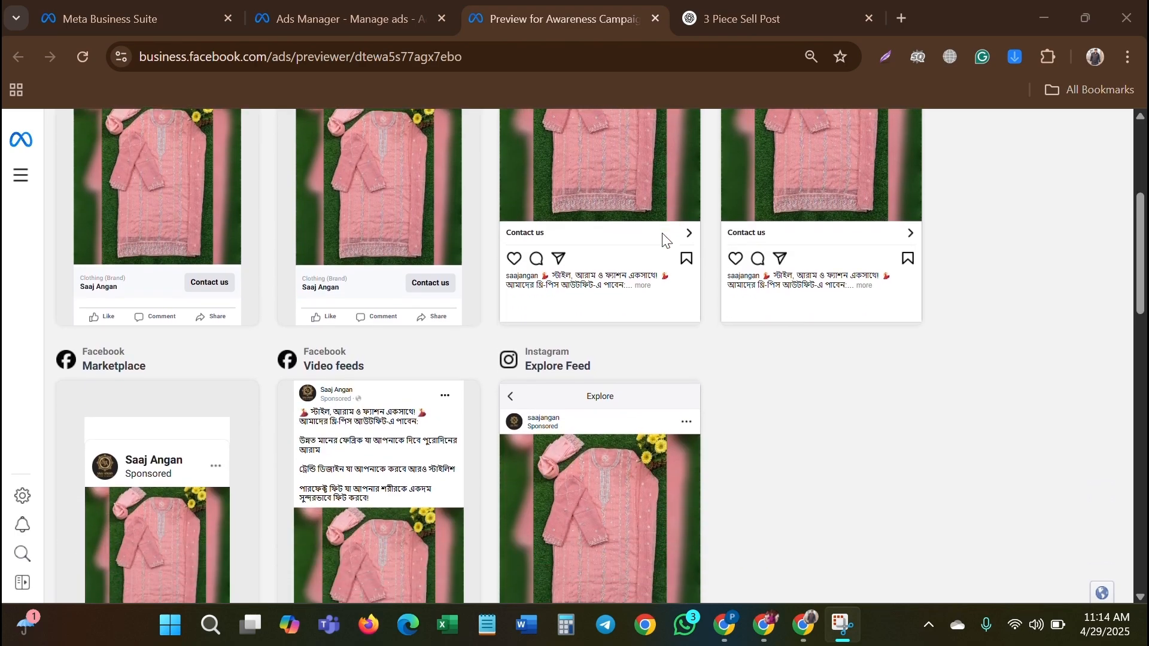
pyautogui.scroll(-2, 178, 538)
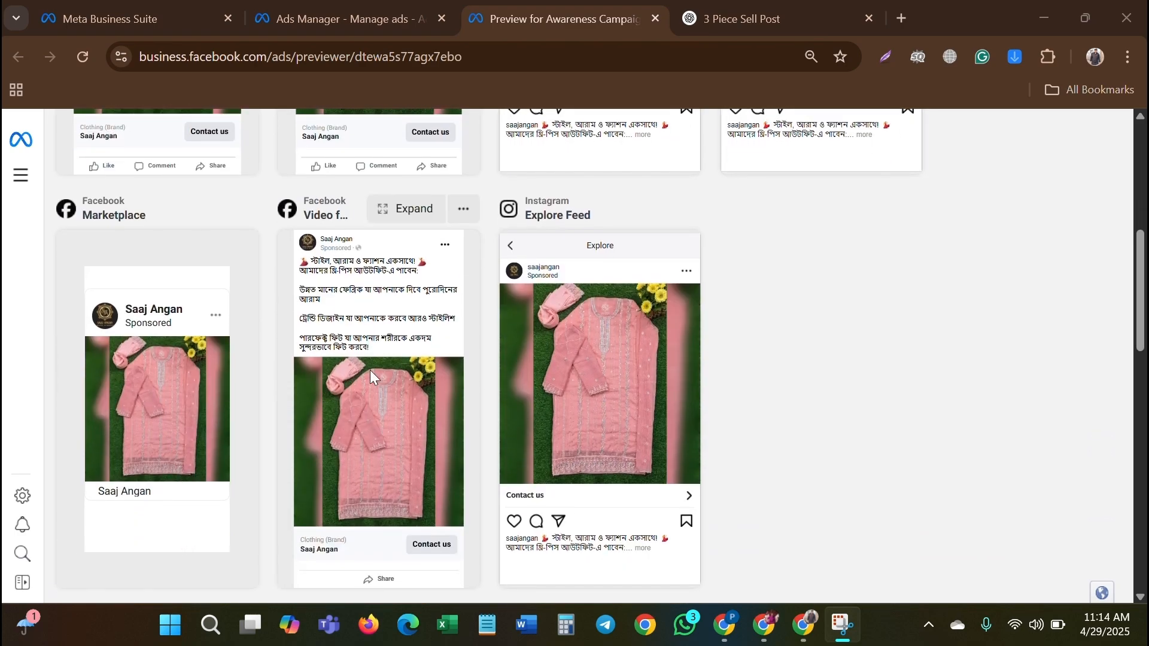
pyautogui.scroll(-1, 375, 370)
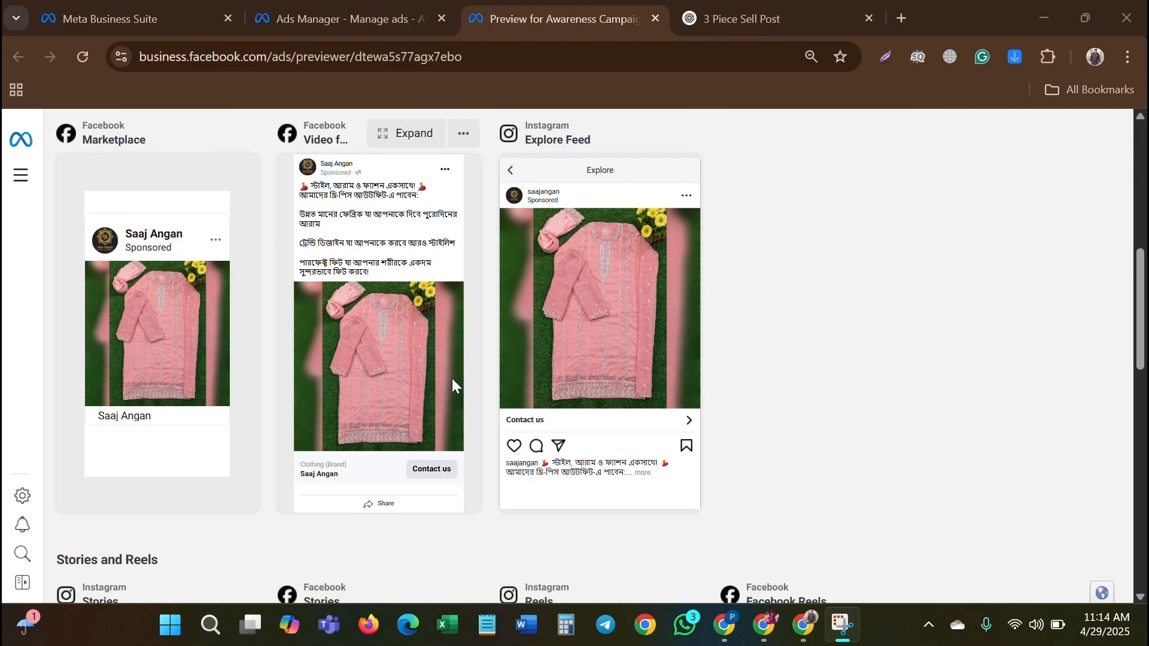
# Examine the ad's Stories, Reels and Marketplace Search previews, and look back over the feed placements.
pyautogui.scroll(-4, 451, 378)
pyautogui.scroll(-1, 156, 457)
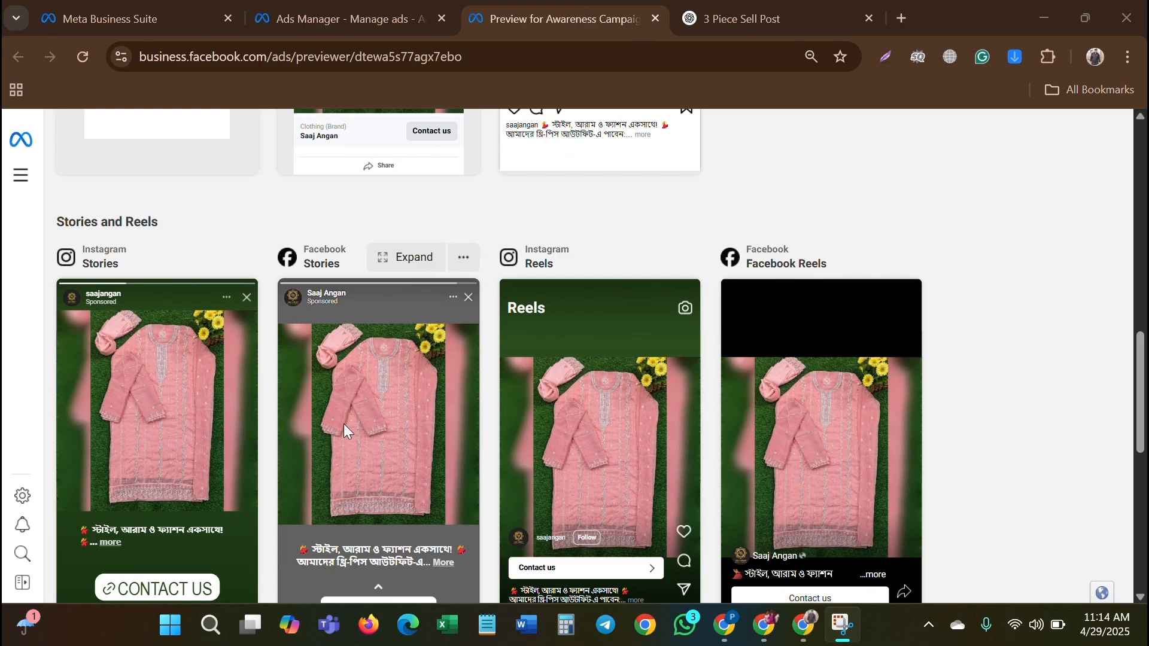
pyautogui.scroll(-3, 343, 423)
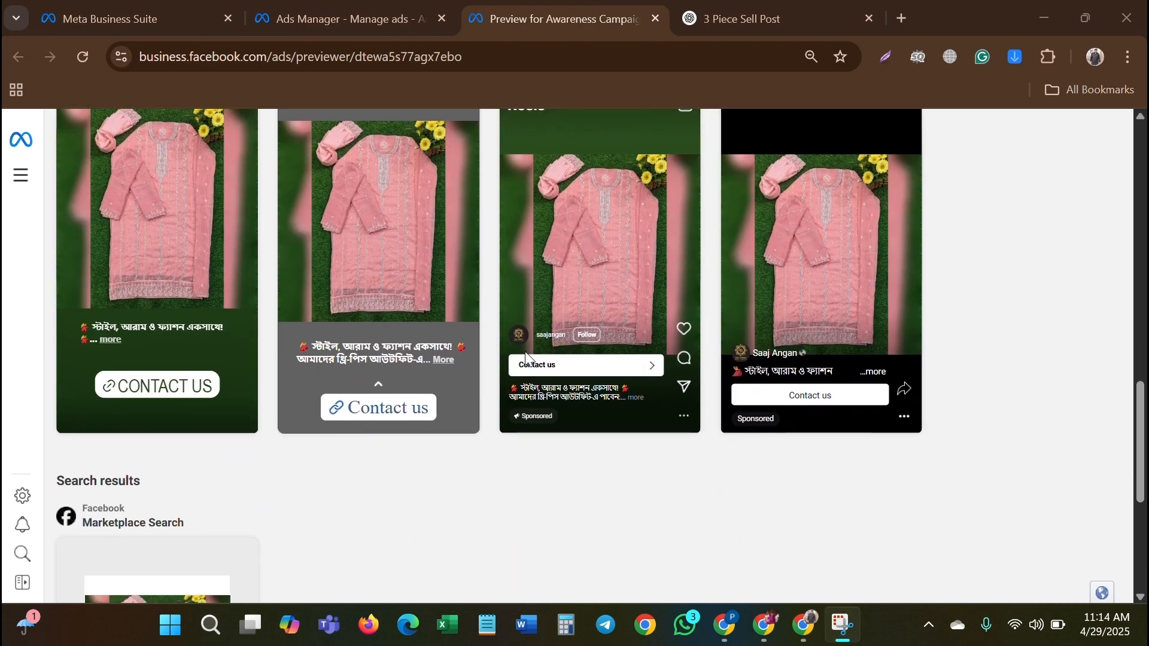
pyautogui.scroll(-5, 525, 351)
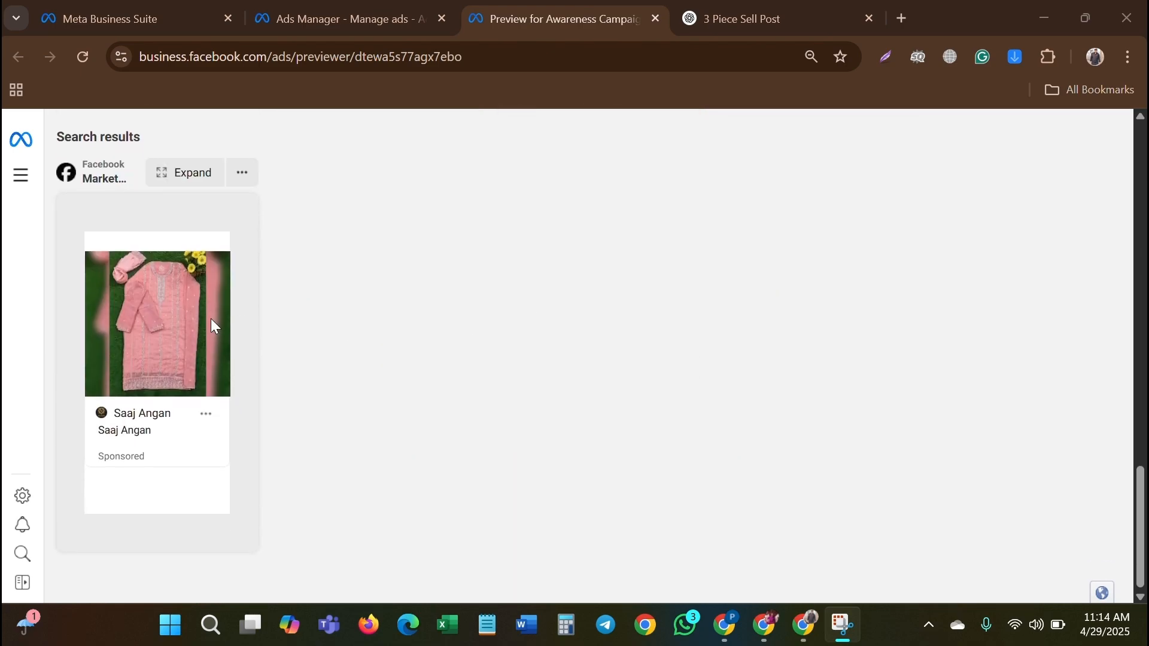
pyautogui.scroll(4, 179, 318)
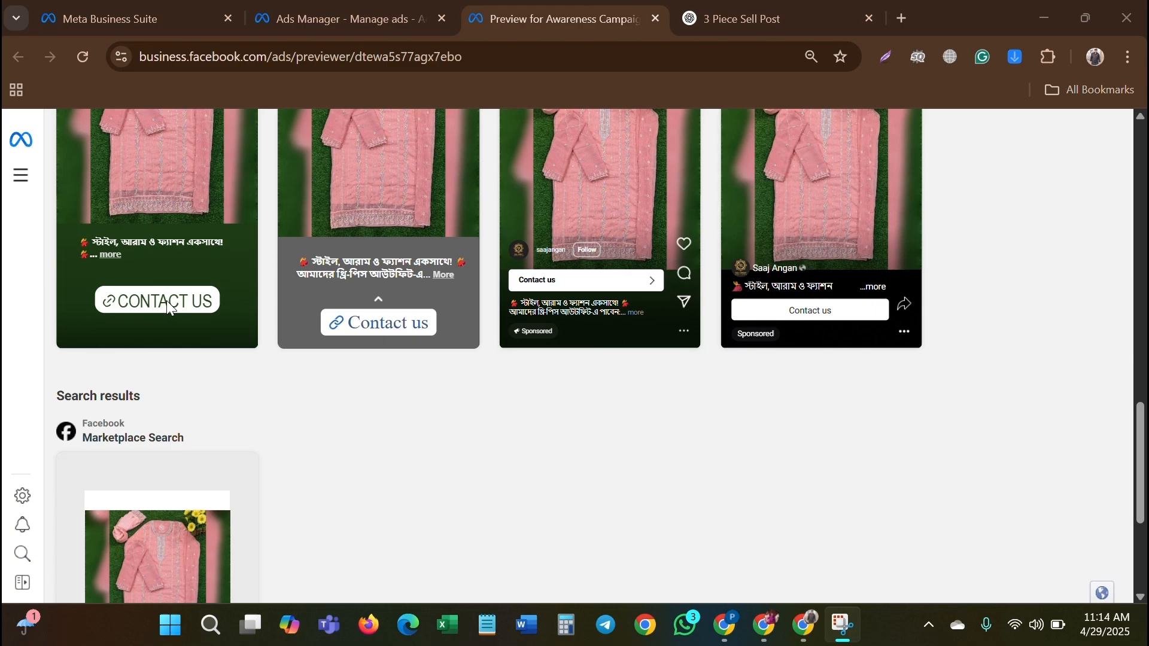
pyautogui.scroll(-4, 362, 444)
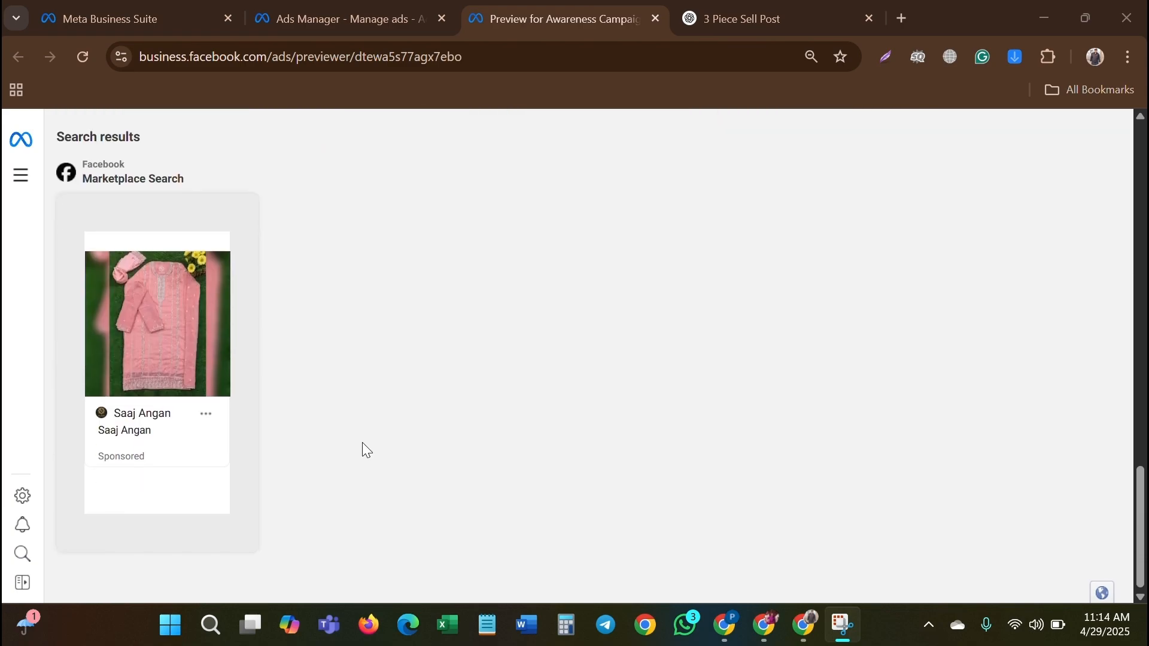
pyautogui.scroll(3, 363, 448)
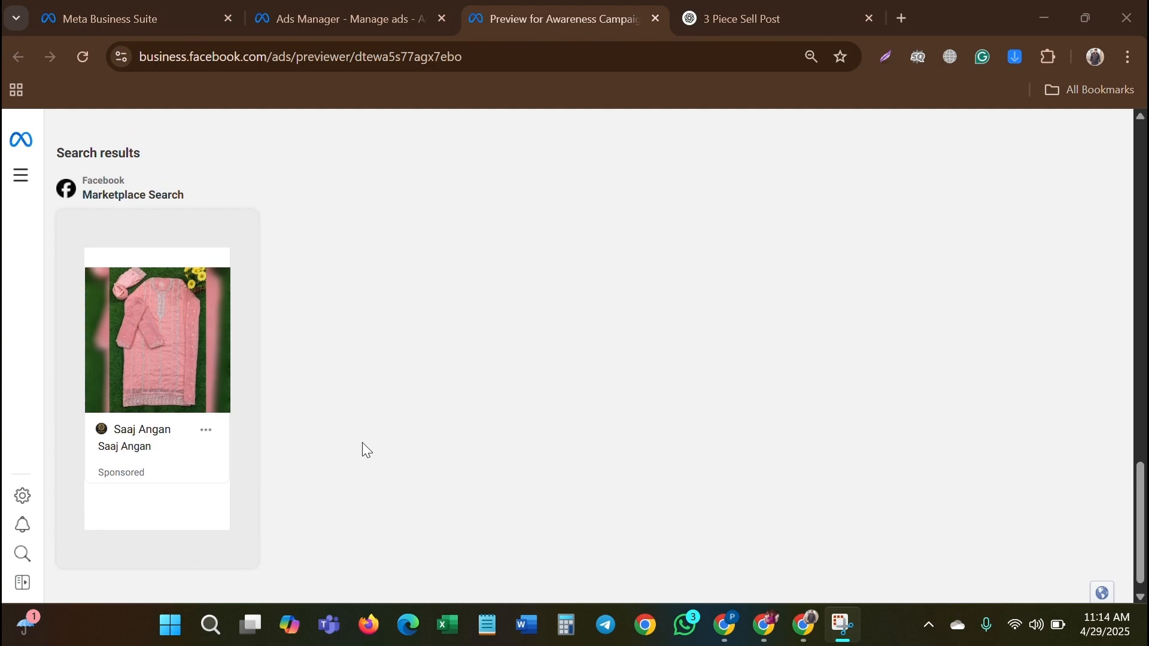
pyautogui.scroll(6, 361, 443)
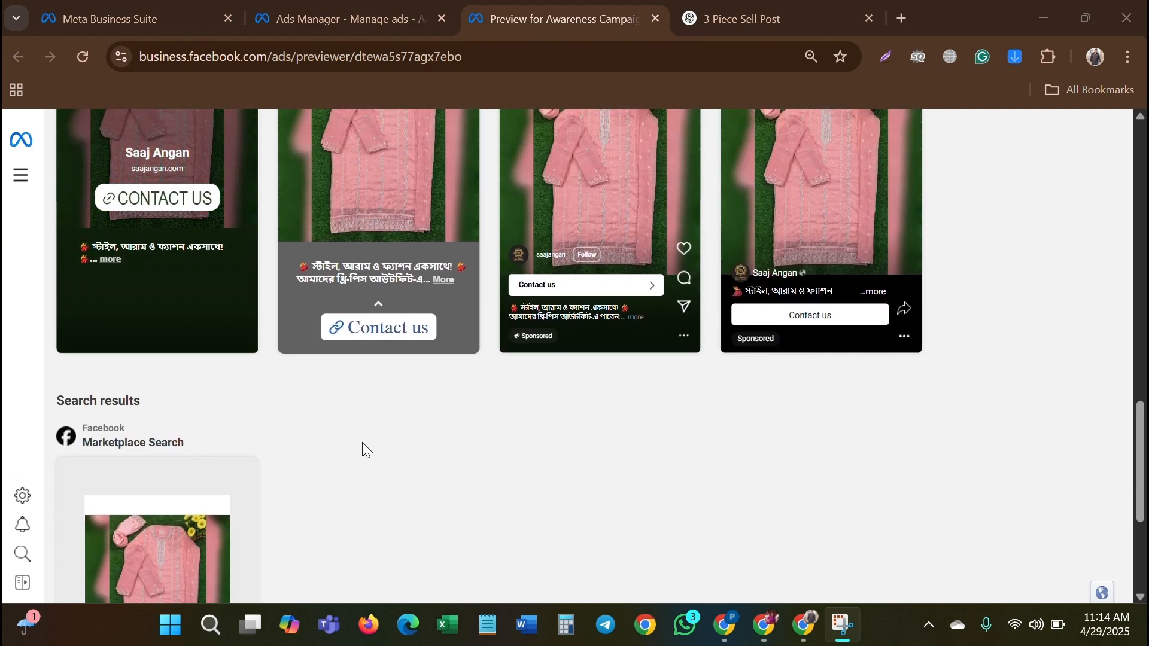
pyautogui.scroll(3, 362, 443)
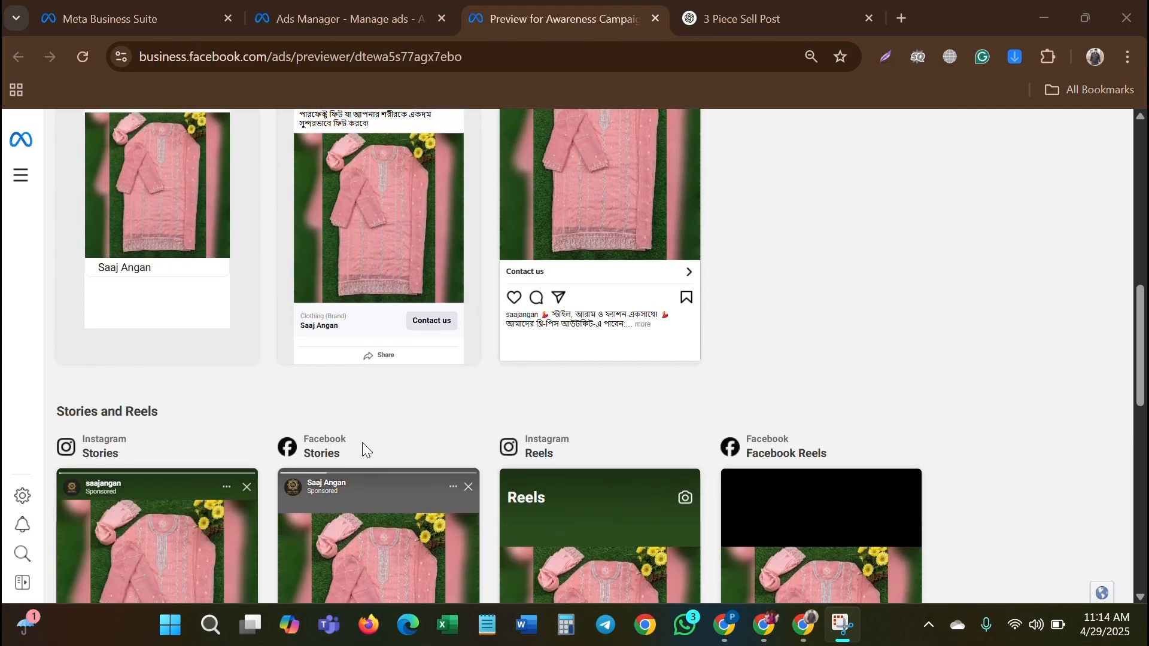
pyautogui.scroll(-6, 362, 443)
pyautogui.scroll(-4, 361, 443)
pyautogui.scroll(1, 362, 442)
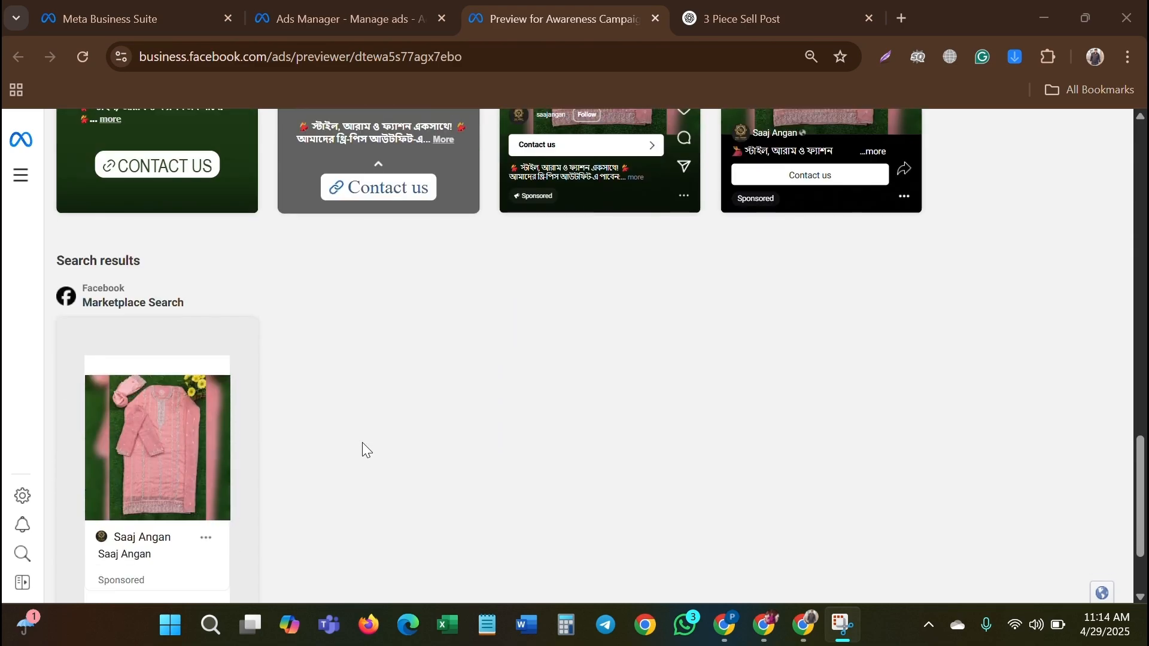
pyautogui.scroll(5, 361, 443)
pyautogui.scroll(6, 362, 443)
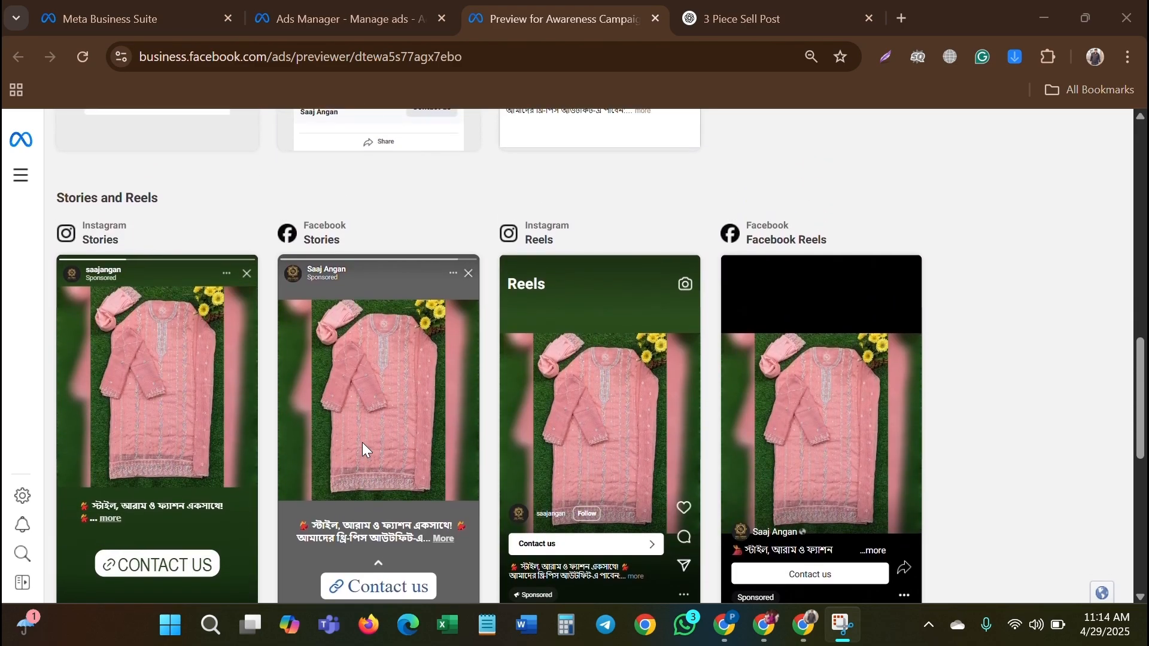
pyautogui.scroll(10, 362, 443)
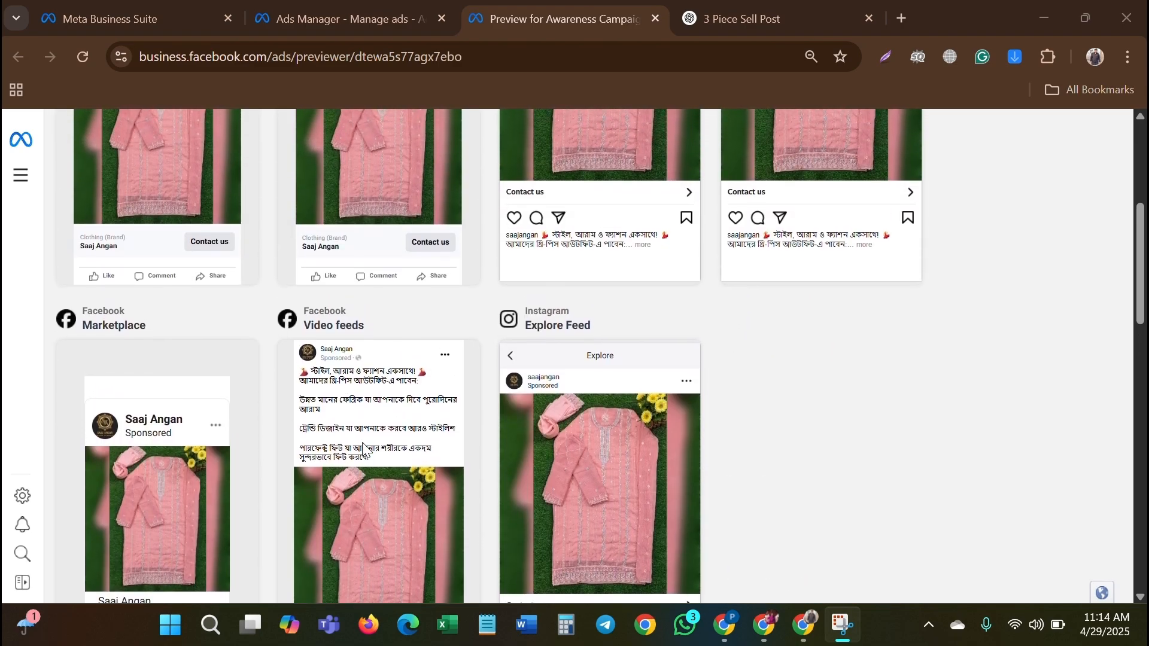